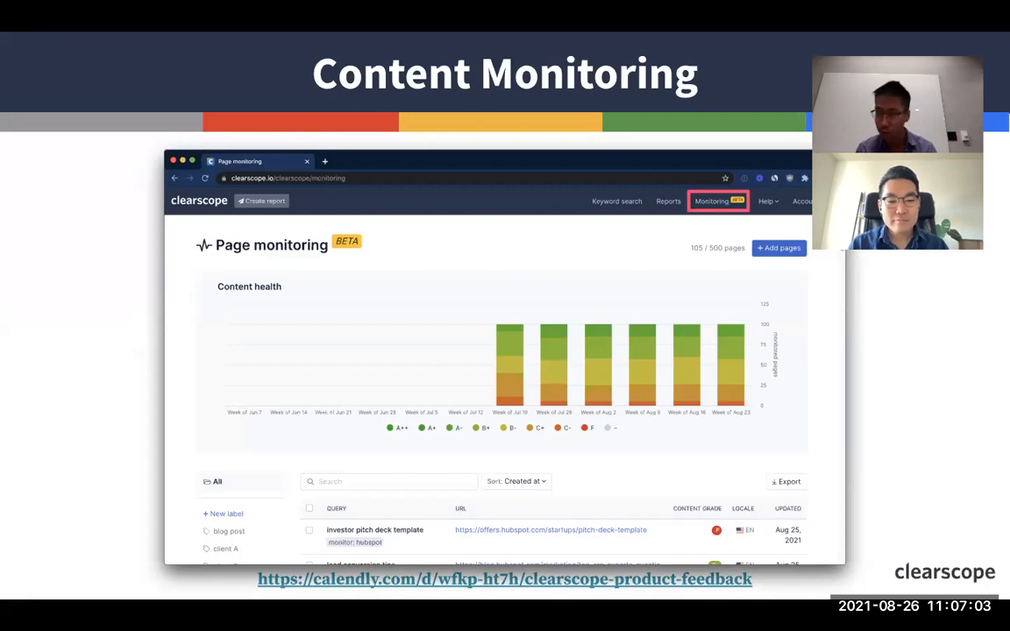
Leave the slideshow, switch to Clearscope, go to page monitoring and open the form for adding pages to monitor
key("Escape")
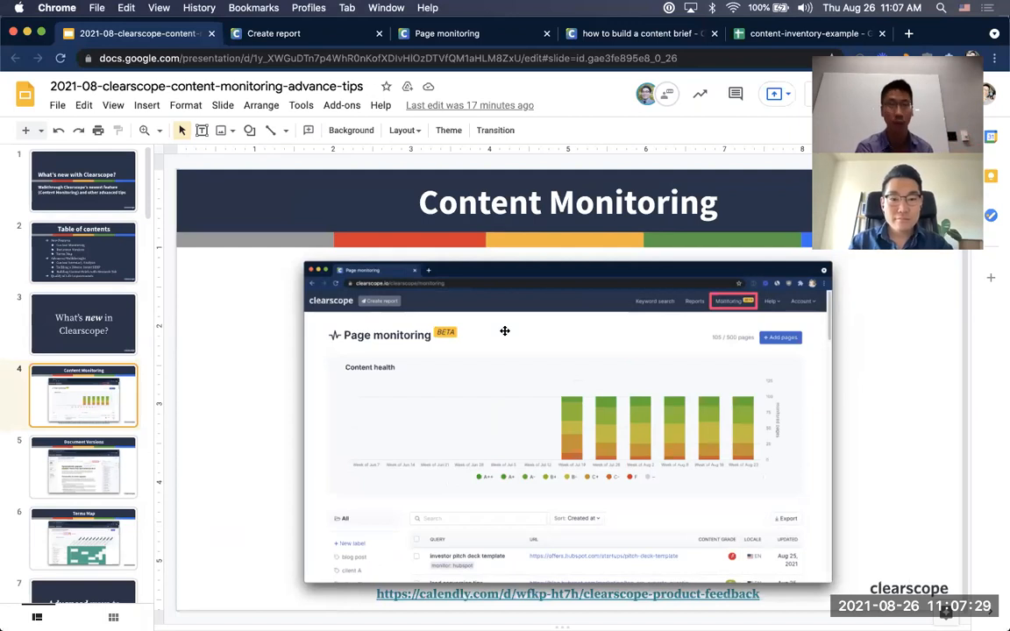
left_click(317, 32)
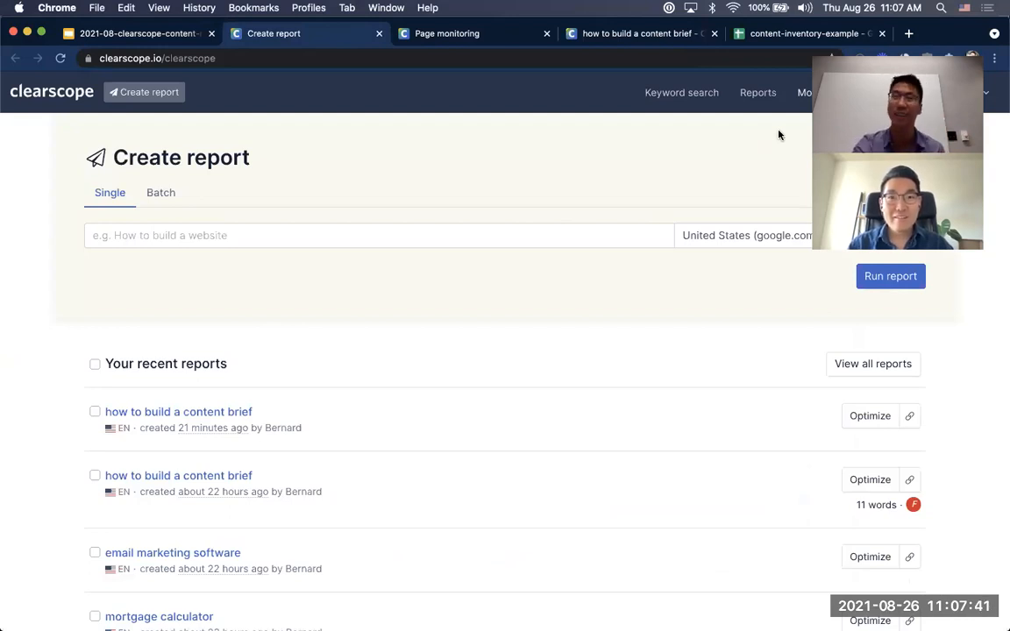
left_click(801, 93)
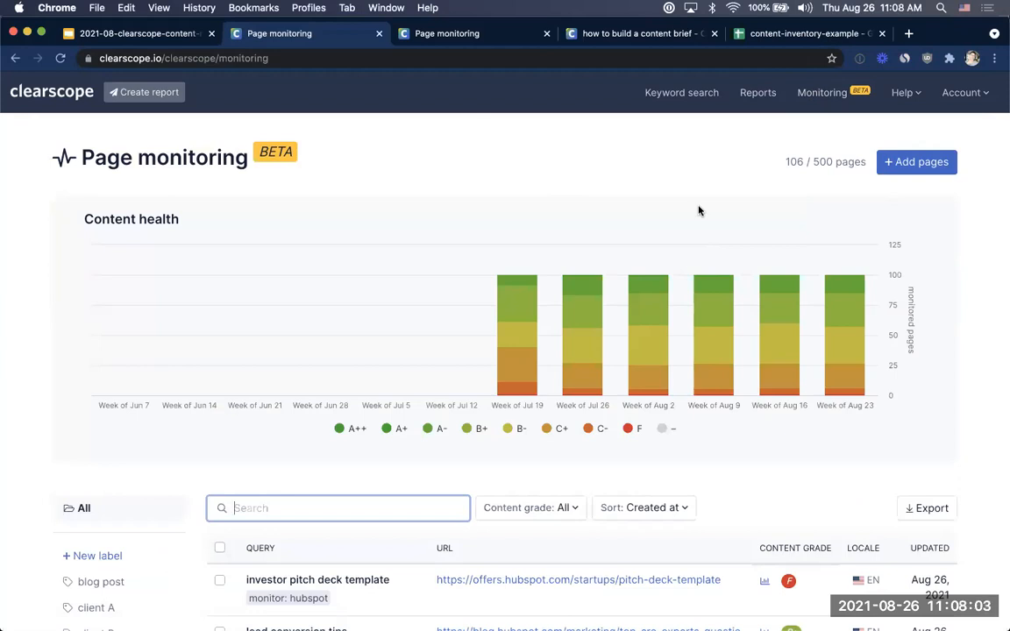
left_click_drag(782, 162, 937, 165)
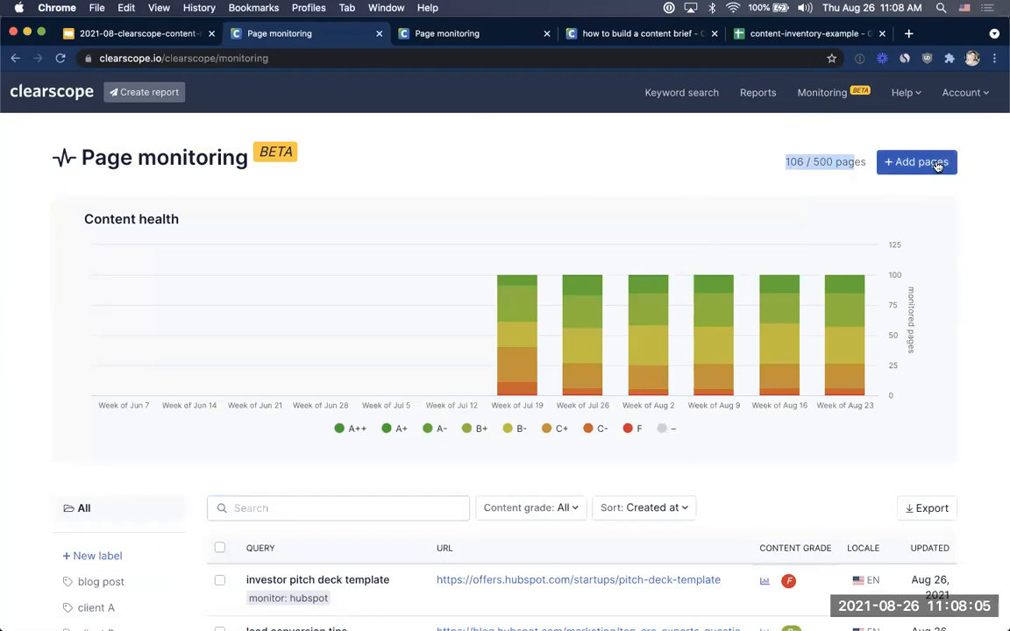
left_click(935, 166)
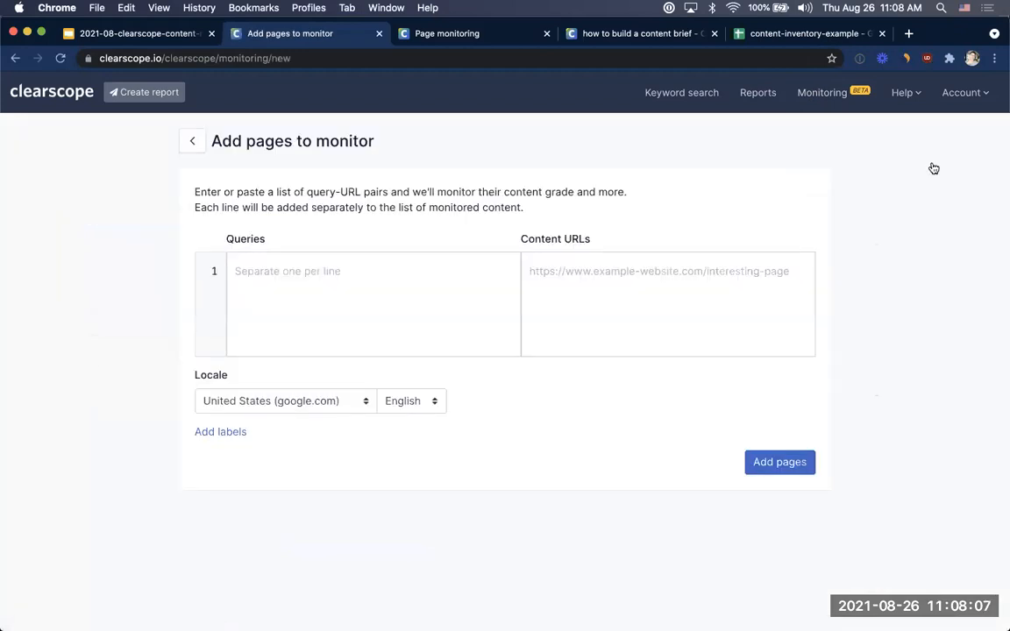
left_click(410, 287)
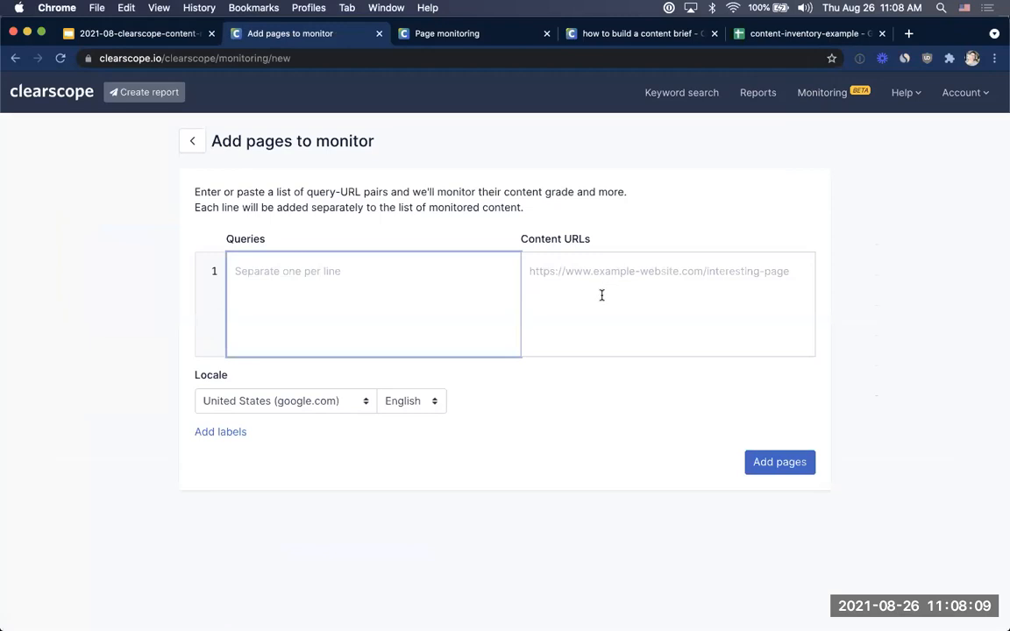
triple_click(638, 239)
left_click(638, 240)
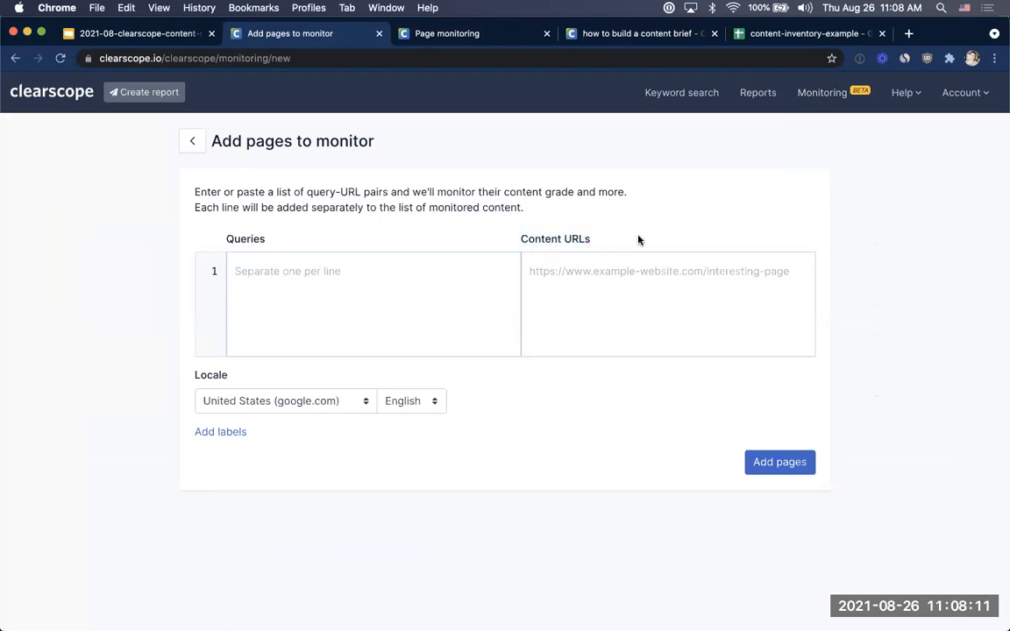
Copy the six target keywords in F4:F9 of the content-inventory-example sheet into the Queries list of the monitoring form
left_click(402, 287)
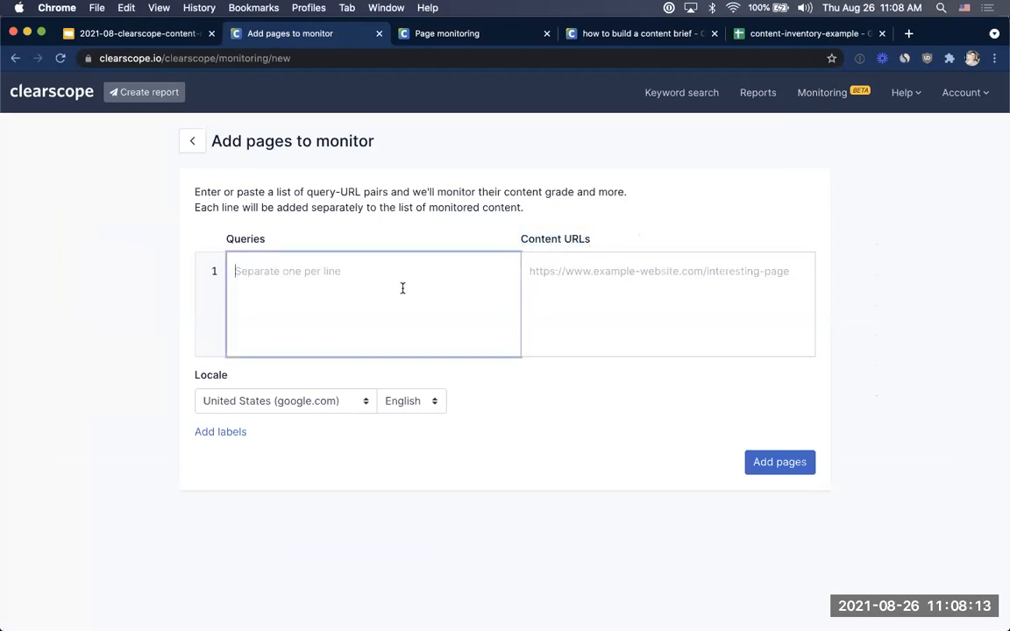
left_click(768, 35)
left_click(544, 236)
left_click_drag(543, 239, 544, 307)
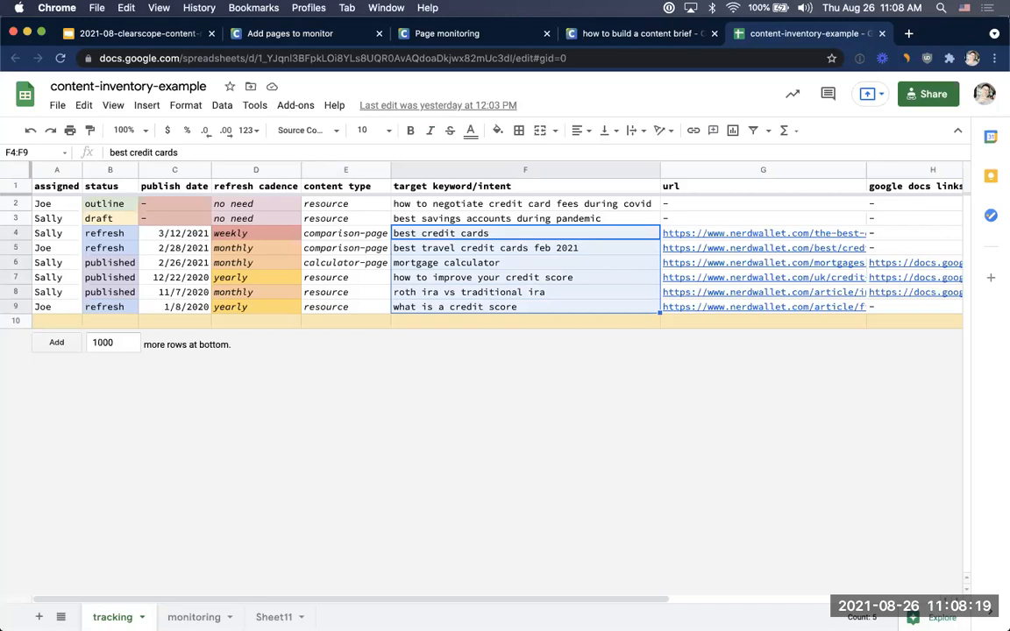
key("super+c")
left_click(444, 35)
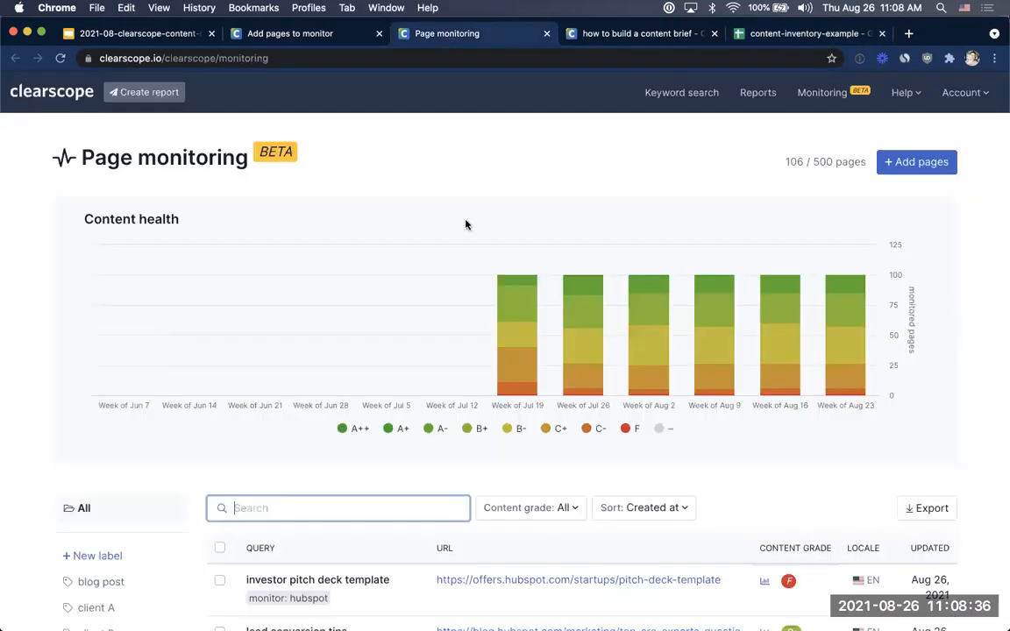
left_click(292, 34)
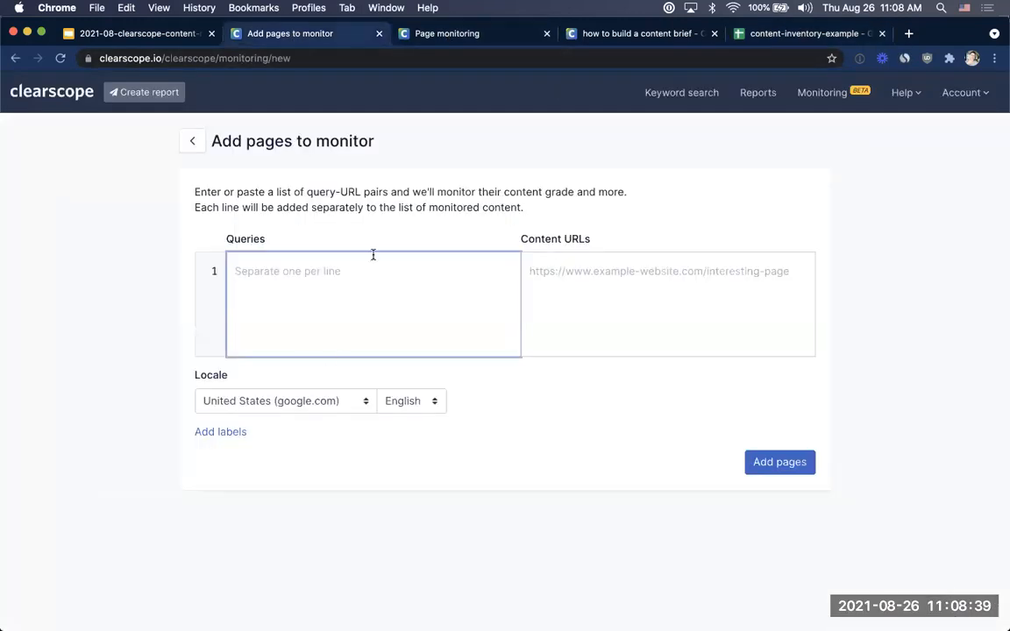
key("super+v")
Copy the matching page URLs in G4:G9 of the content-inventory-example sheet into the Content URLs list
left_click(699, 296)
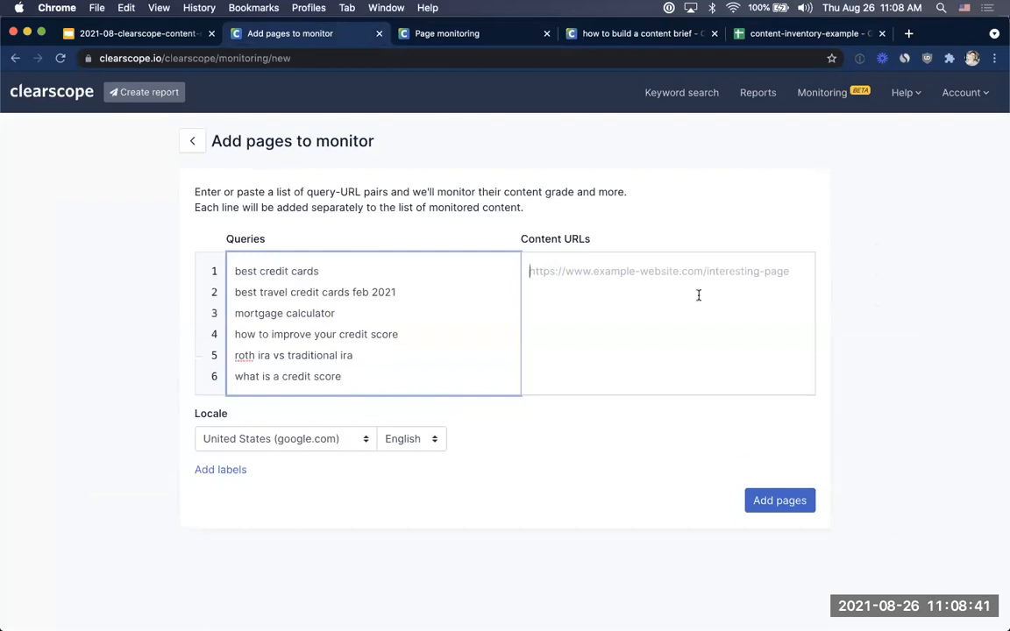
left_click(802, 34)
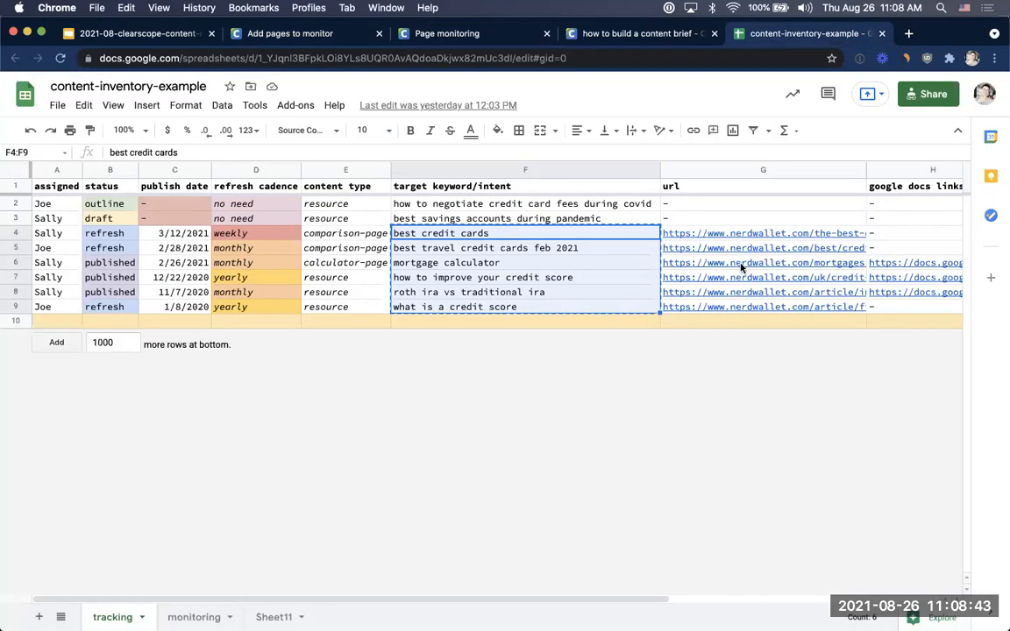
left_click_drag(736, 233, 745, 307)
key("super+c")
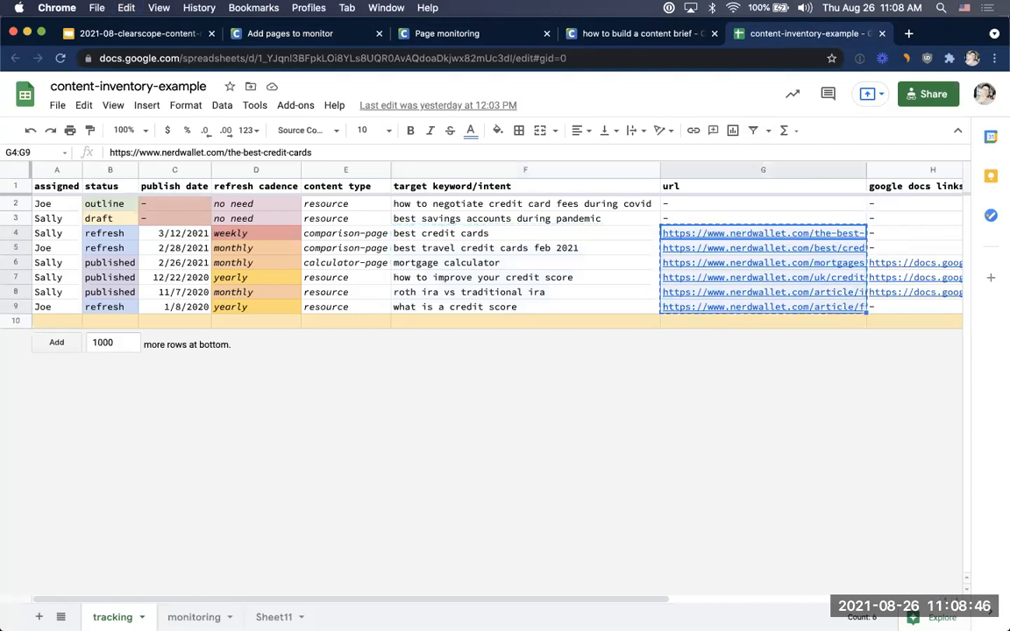
left_click(290, 34)
key("super+v")
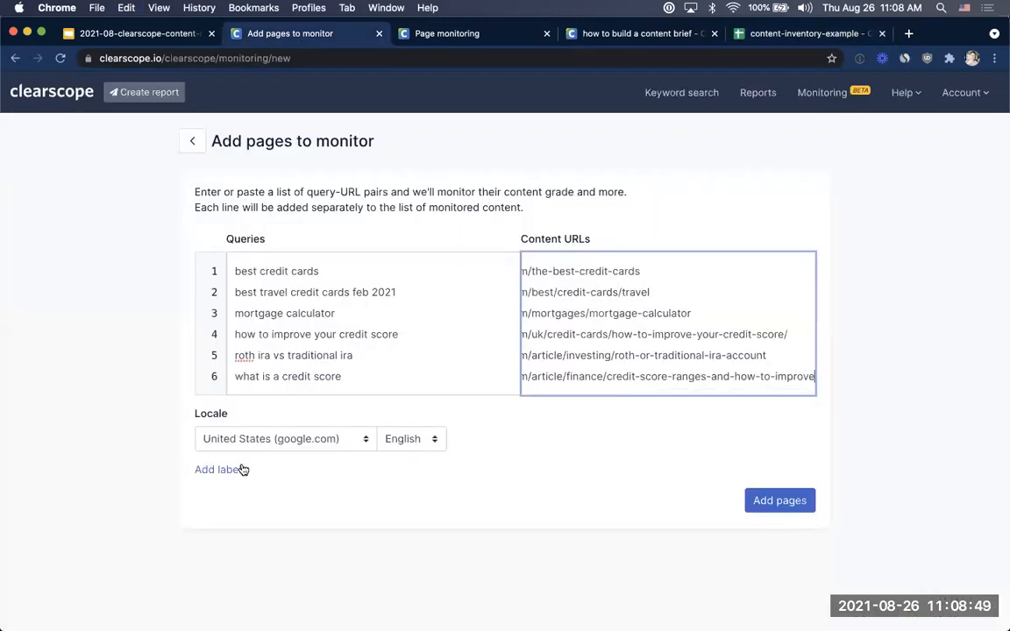
Attach the existing label "monitor: hubspot" to the pages being added
left_click(215, 469)
left_click(479, 382)
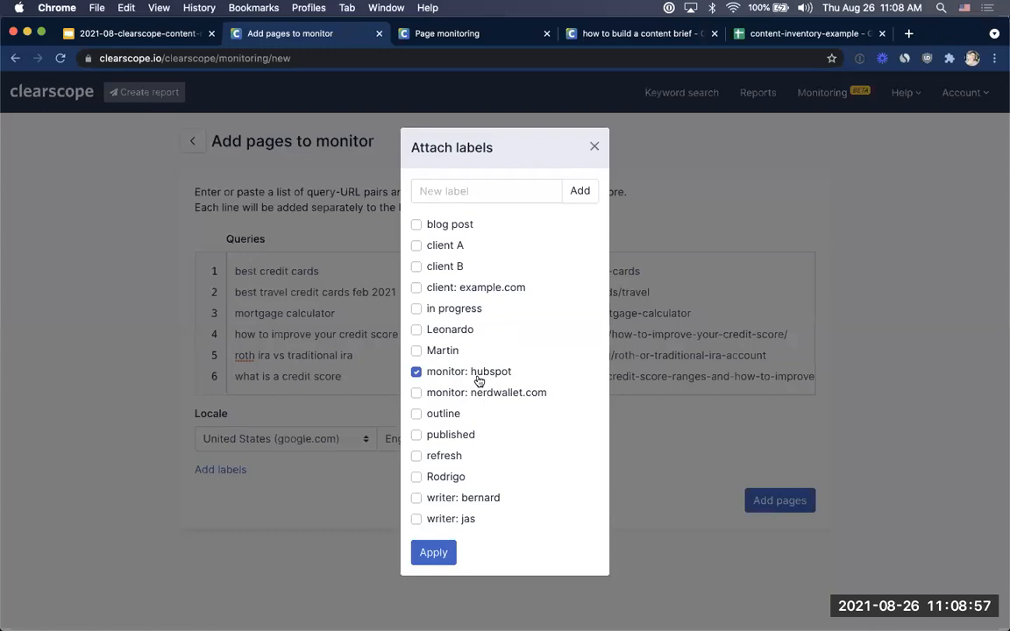
left_click(432, 554)
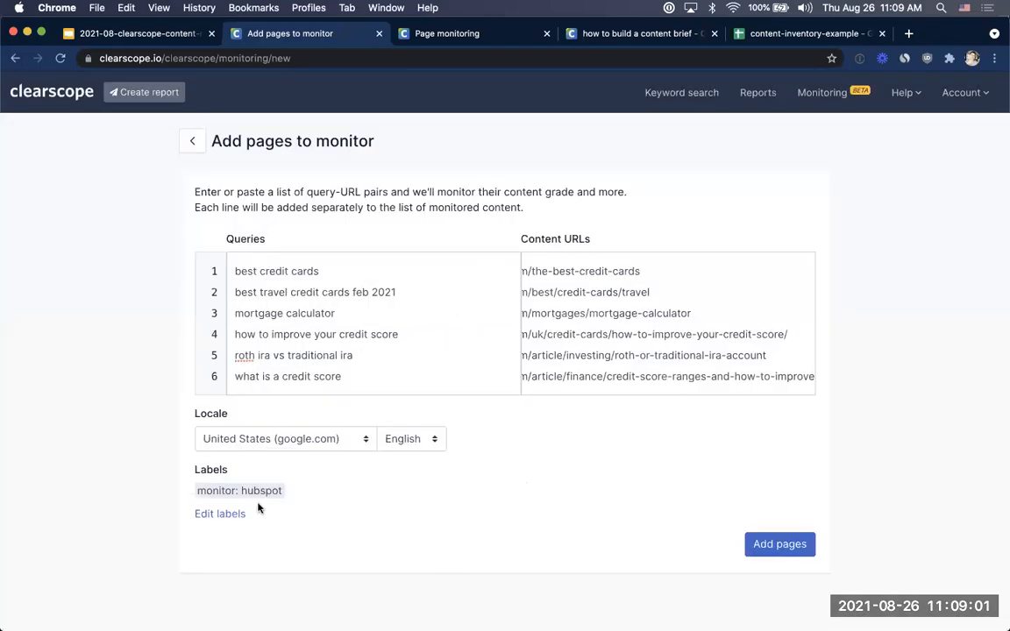
Replace the "monitor: hubspot" label with "monitor: nerdwallet.com" and submit the six pages for monitoring
left_click(231, 514)
left_click(417, 373)
left_click(417, 394)
left_click(430, 552)
left_click(777, 546)
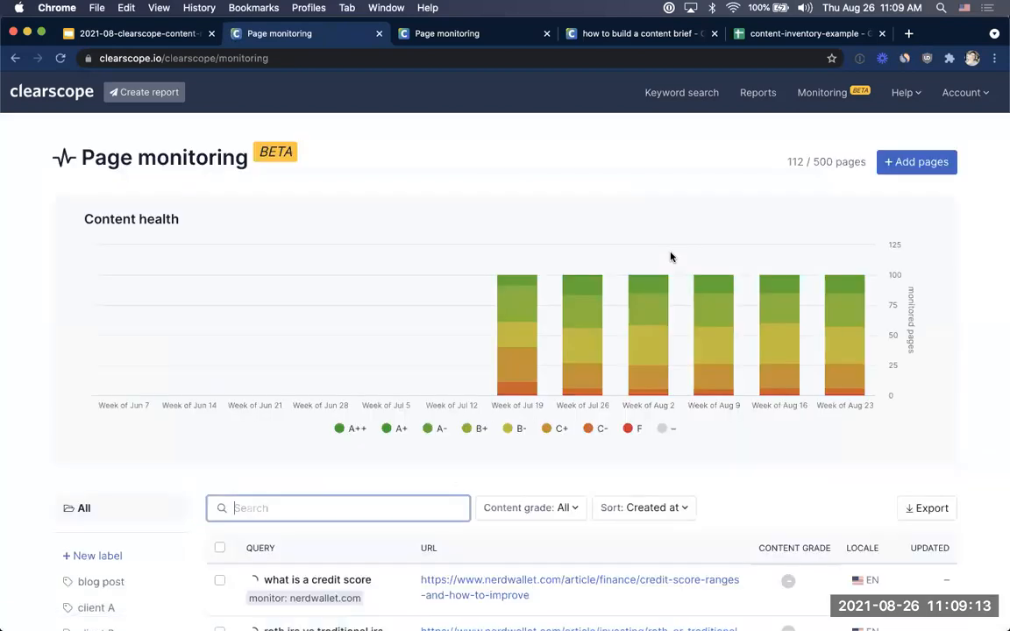
Review the newly added pages in the monitoring list and inspect the weekly grade breakdown in the Content health chart
scroll(644, 186, "down", 5)
scroll(525, 465, "down", 2)
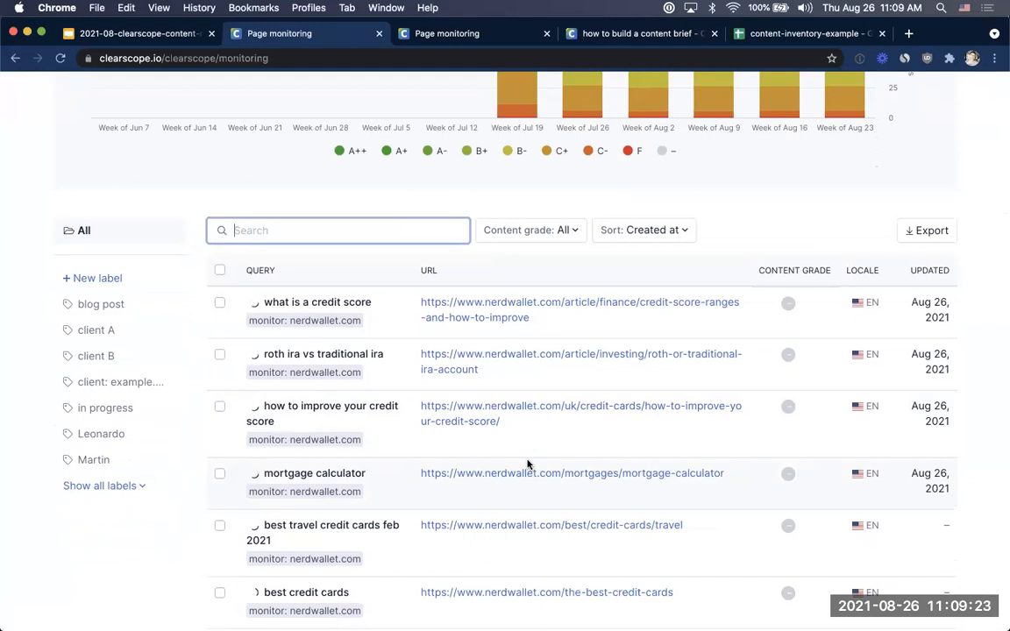
scroll(526, 465, "down", 2)
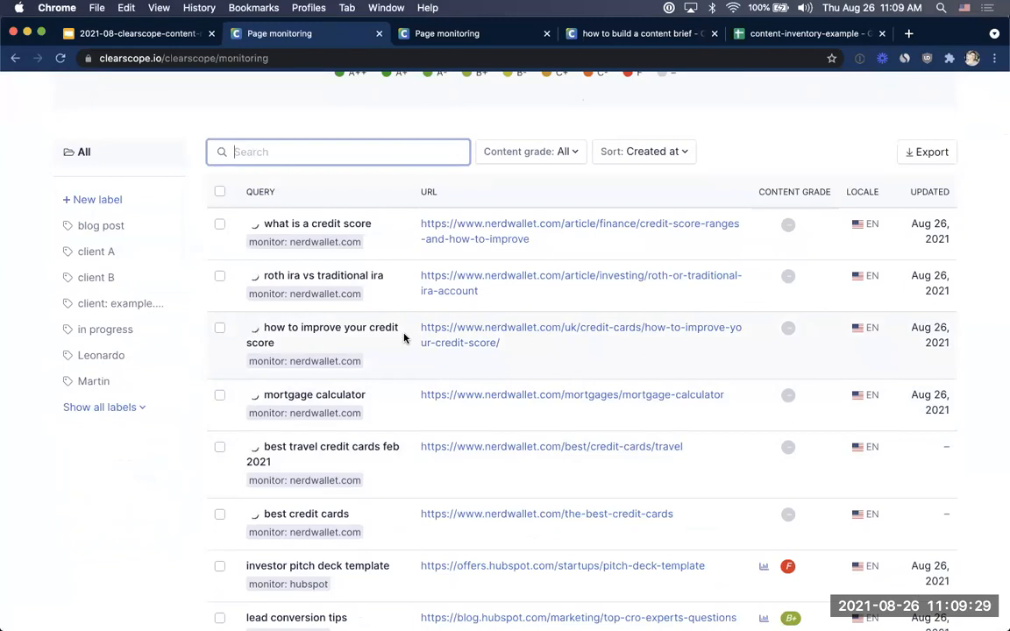
left_click(486, 356)
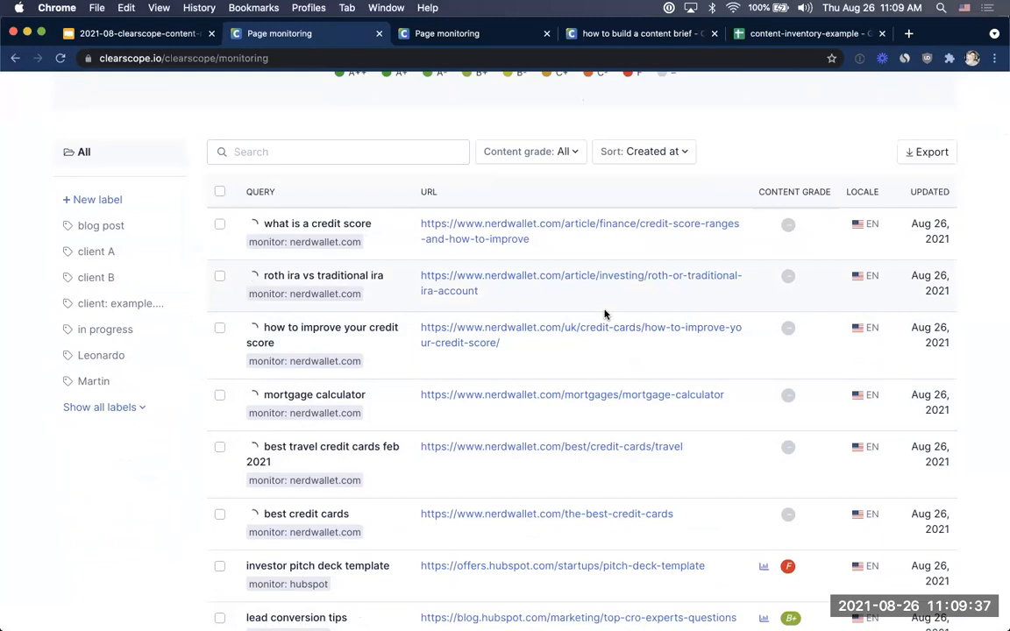
scroll(604, 315, "up", 1)
scroll(604, 315, "up", 4)
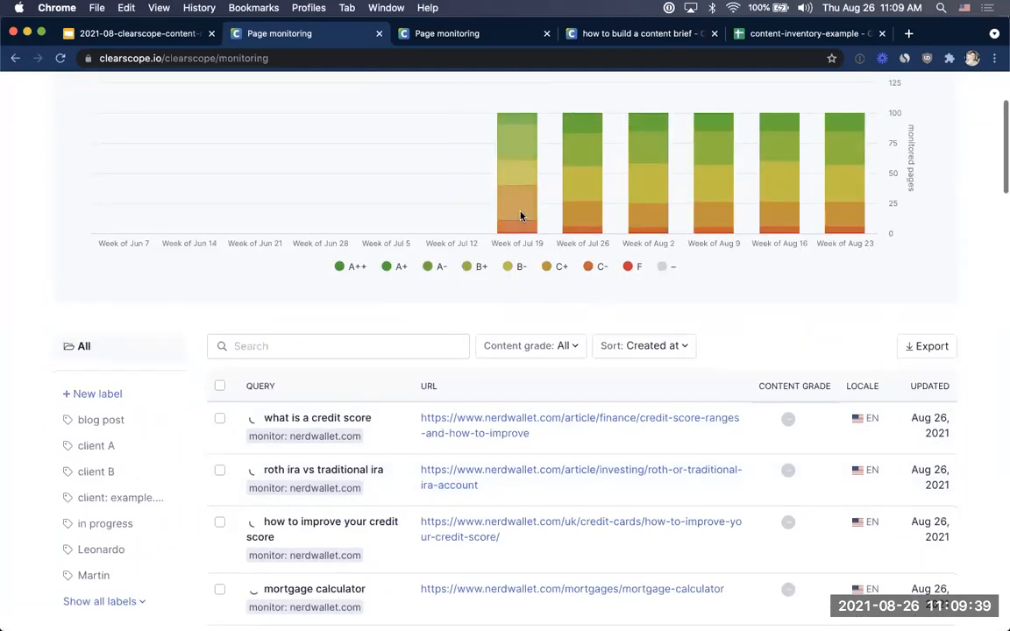
scroll(629, 404, "up", 2)
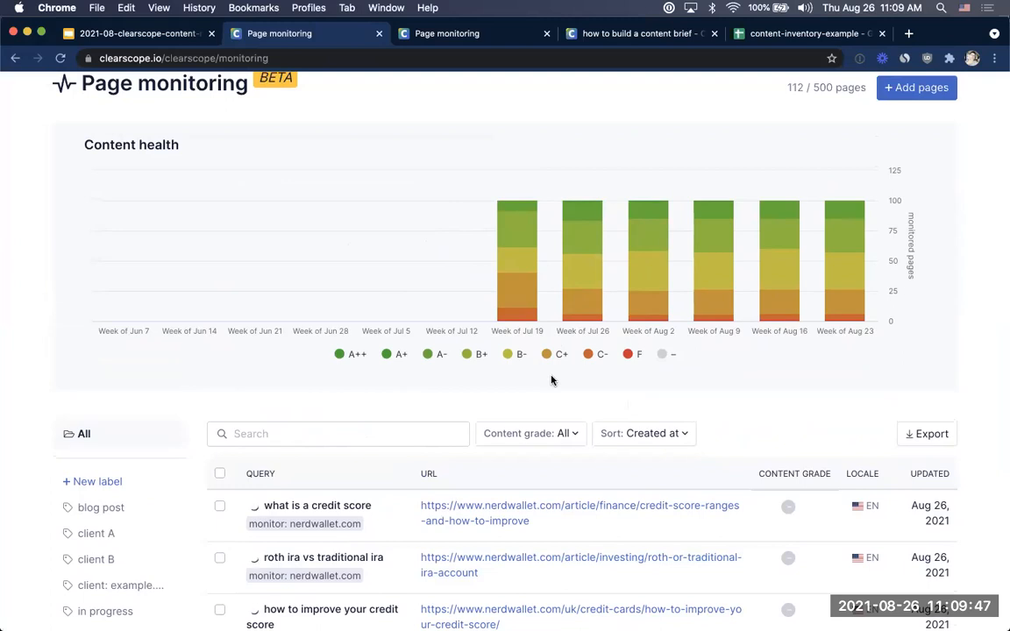
mouse_move(520, 256)
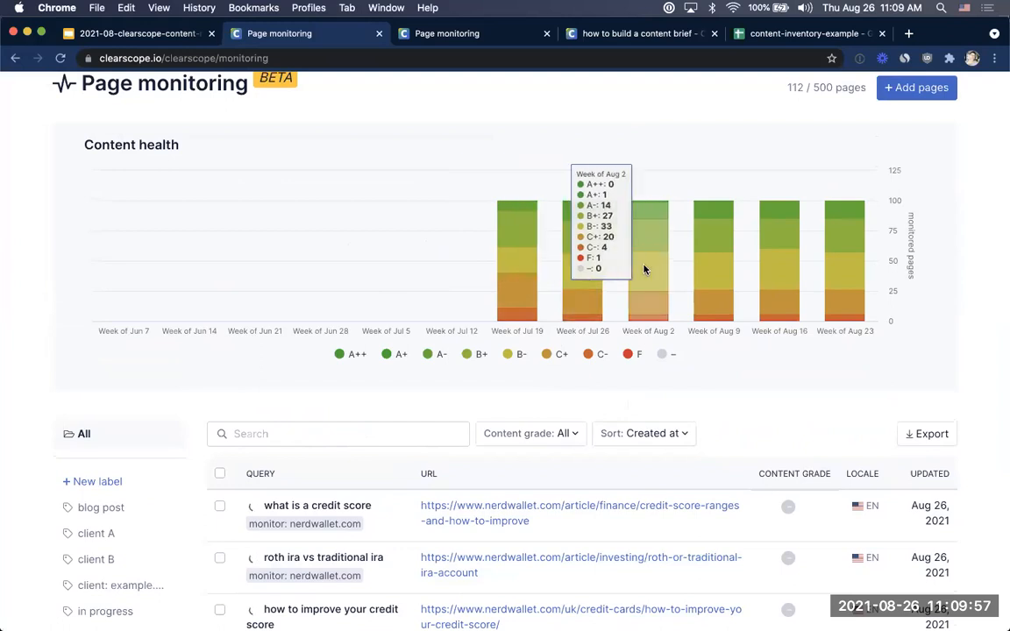
Find the "investor pitch deck template" page in the monitoring list, expand its content grade history and highlight its query
scroll(646, 267, "down", 5)
scroll(644, 269, "down", 2)
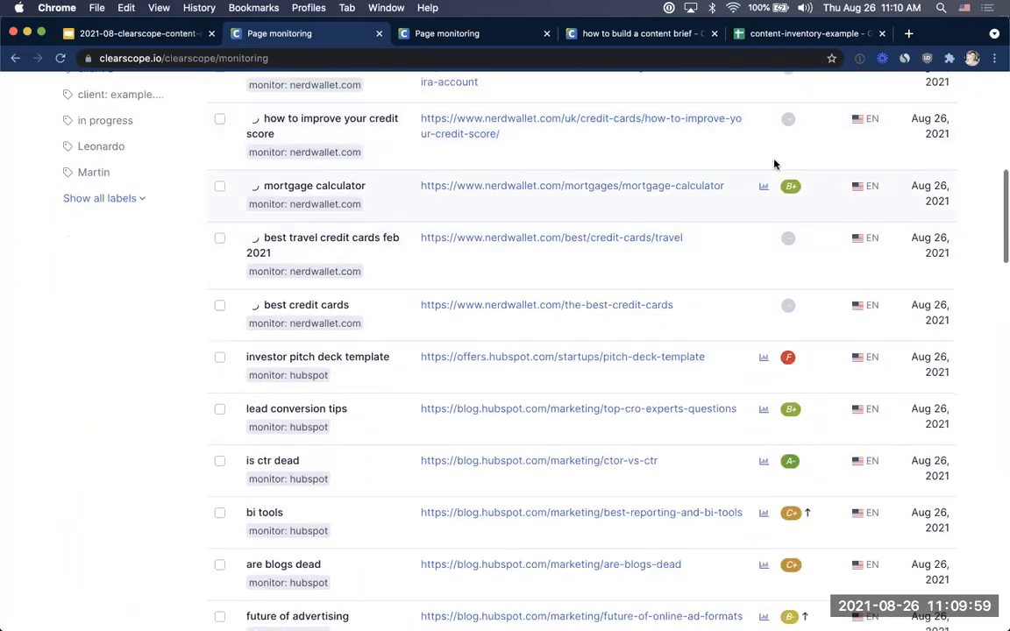
scroll(760, 334, "down", 3)
scroll(770, 275, "down", 1)
scroll(771, 275, "up", 1)
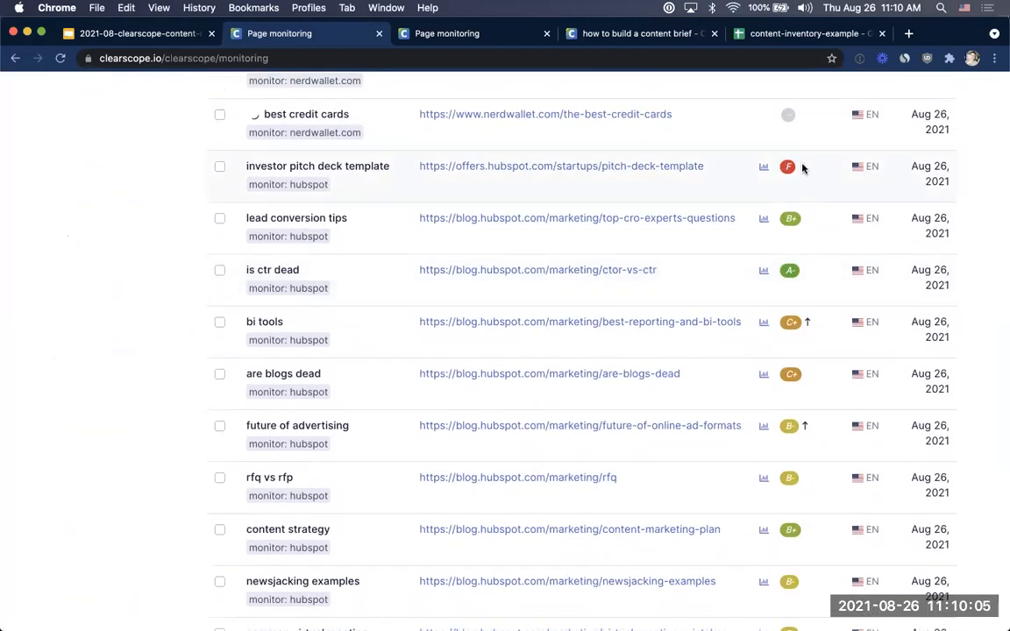
left_click(765, 167)
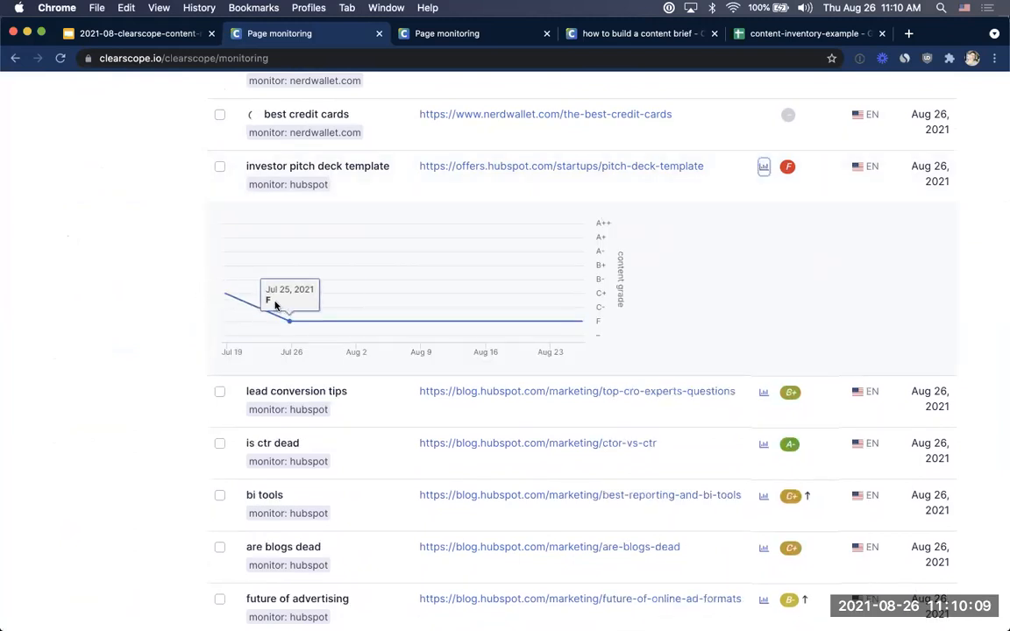
left_click_drag(247, 166, 324, 168)
double_click(325, 167)
triple_click(325, 168)
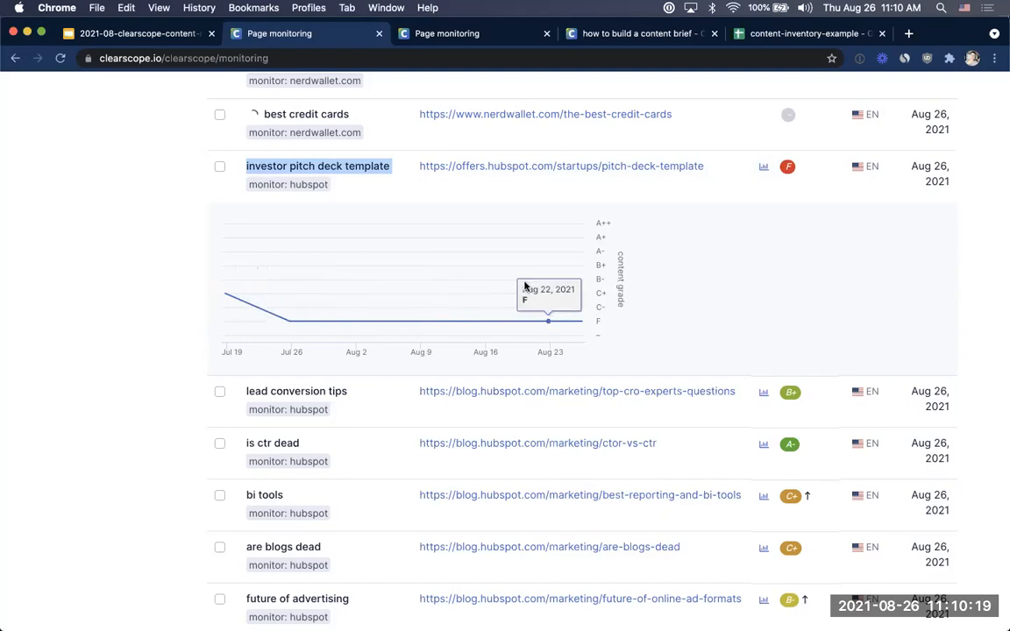
Check the content grade history of "is ctr dead", then collapse it and the "investor pitch deck template" history
scroll(543, 298, "down", 1)
left_click(762, 395)
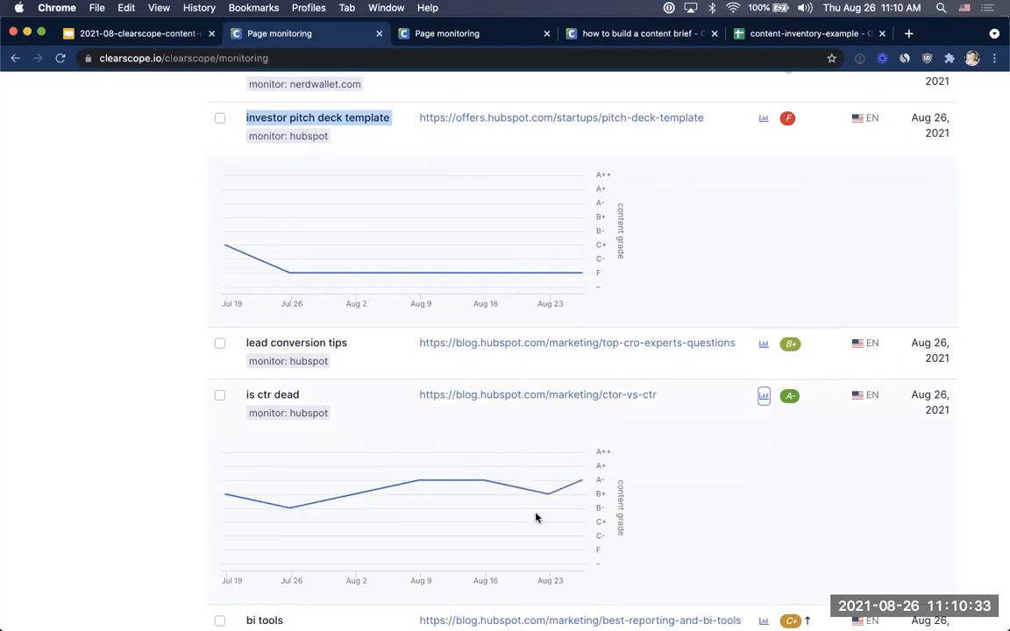
left_click(763, 394)
scroll(770, 368, "up", 5)
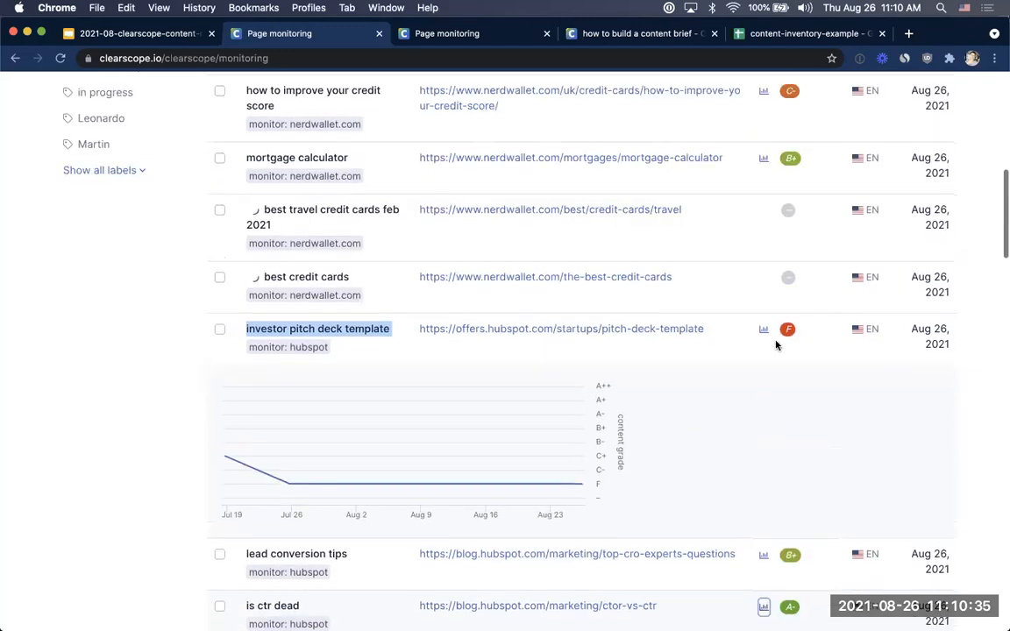
left_click(764, 328)
Check and collapse the content grade history of "bi tools", and expand the one for "generate leads on linkedin"
scroll(710, 339, "down", 1)
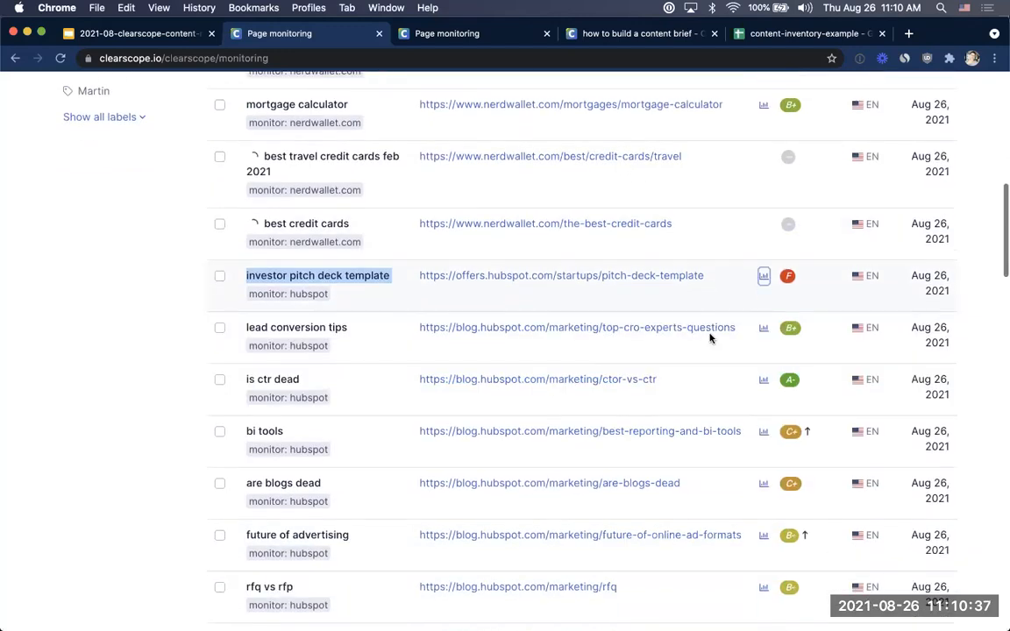
left_click(807, 432)
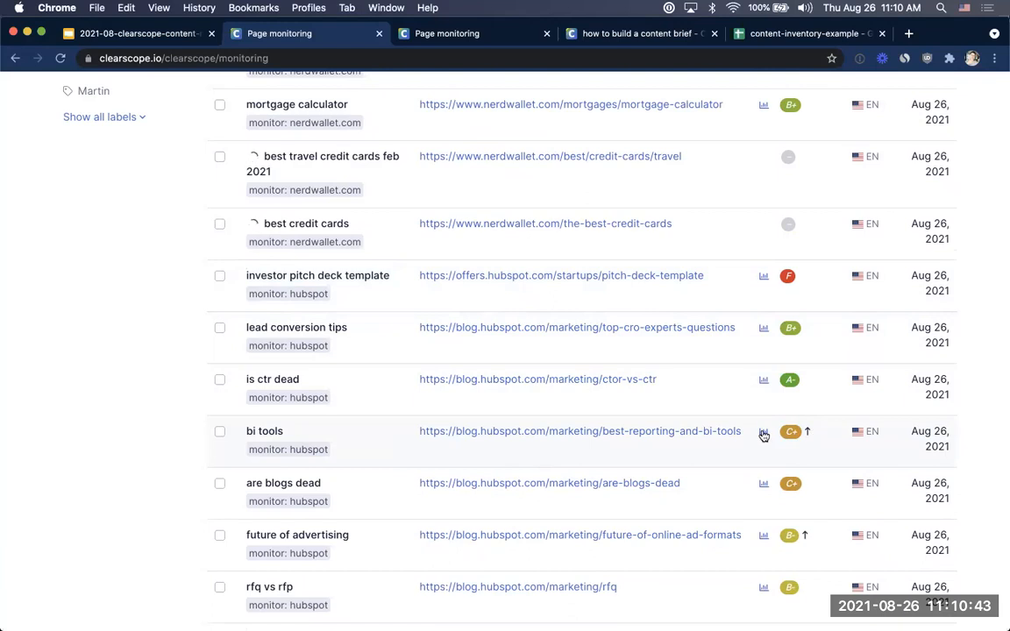
left_click(763, 435)
scroll(521, 526, "down", 2)
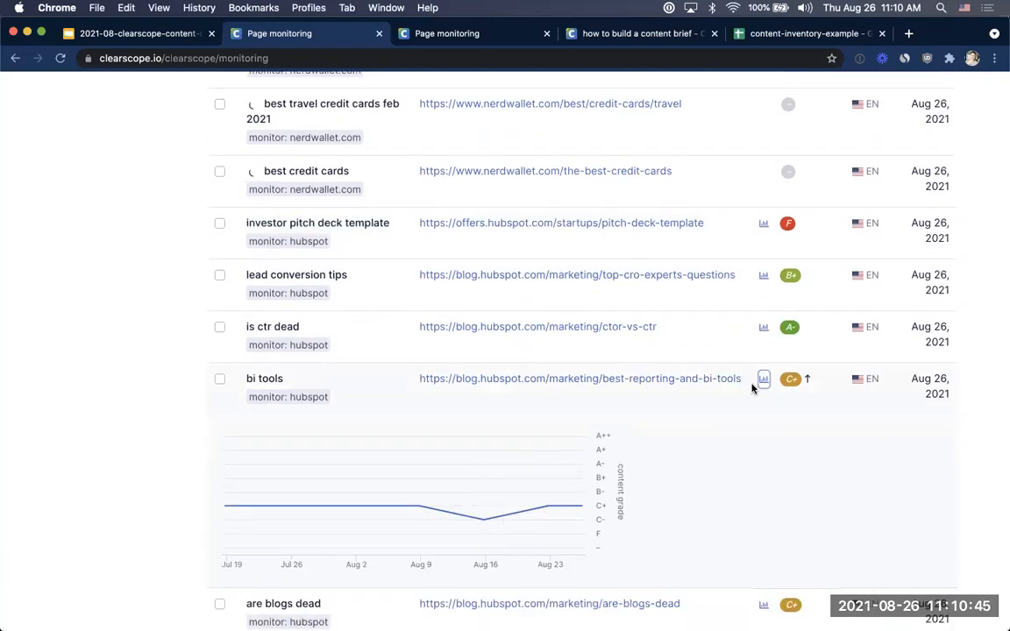
left_click(763, 381)
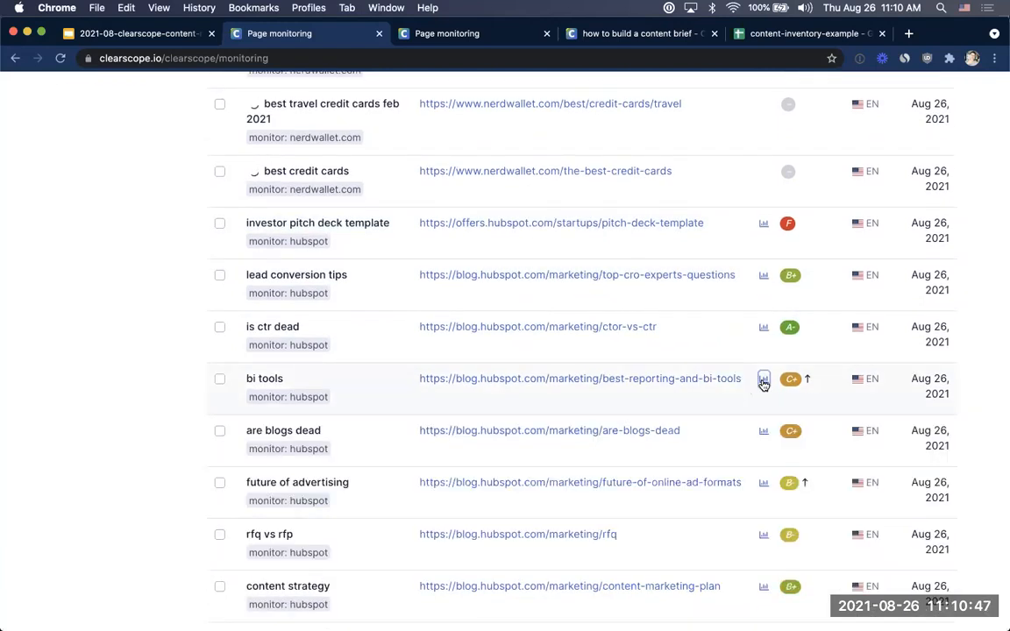
scroll(764, 383, "down", 8)
left_click(763, 383)
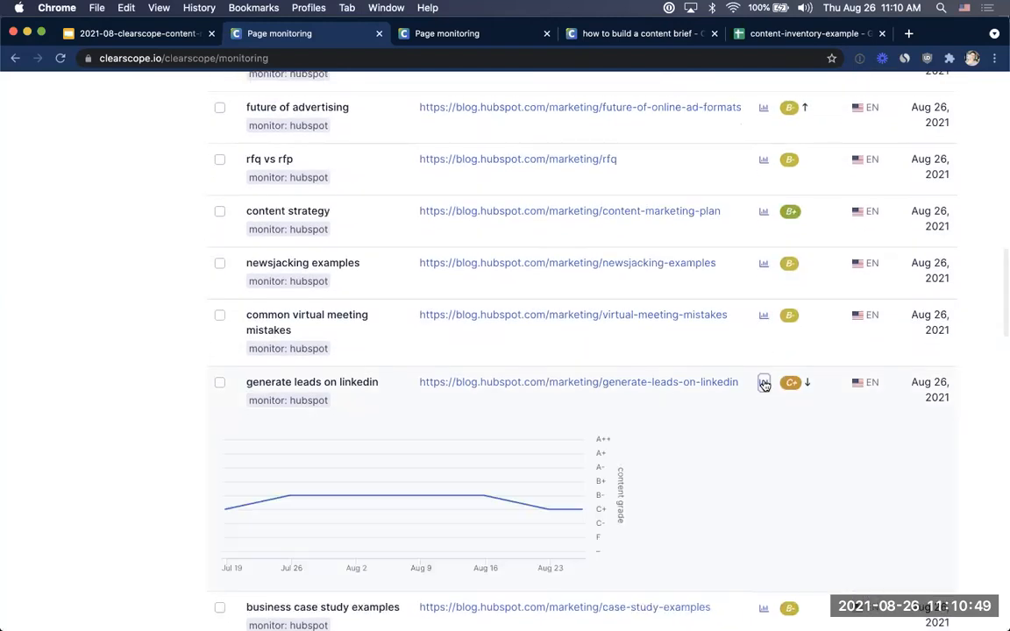
Inspect the grade drop in the "generate leads on linkedin" content grade history and highlight that page's query
scroll(701, 391, "down", 2)
mouse_move(517, 417)
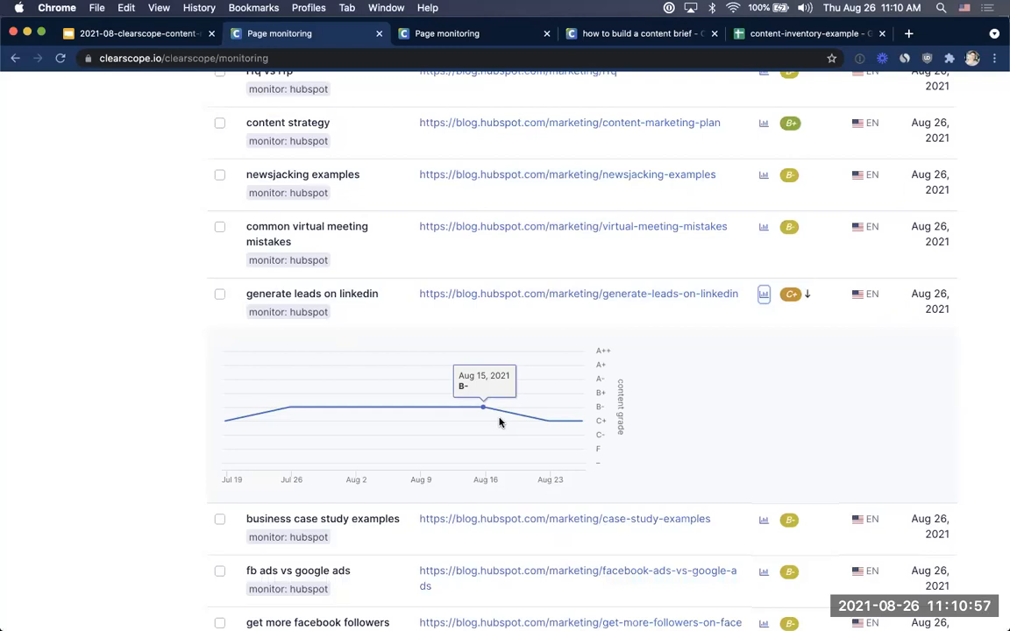
triple_click(324, 298)
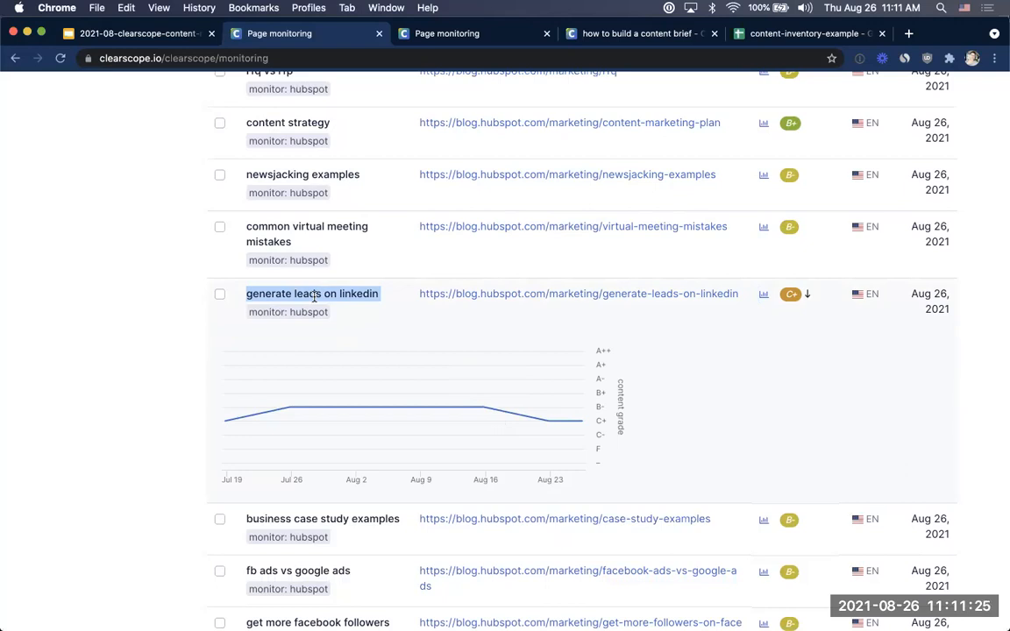
Review the Content health chart together with the grades of the first pages in the monitoring list
scroll(556, 298, "up", 8)
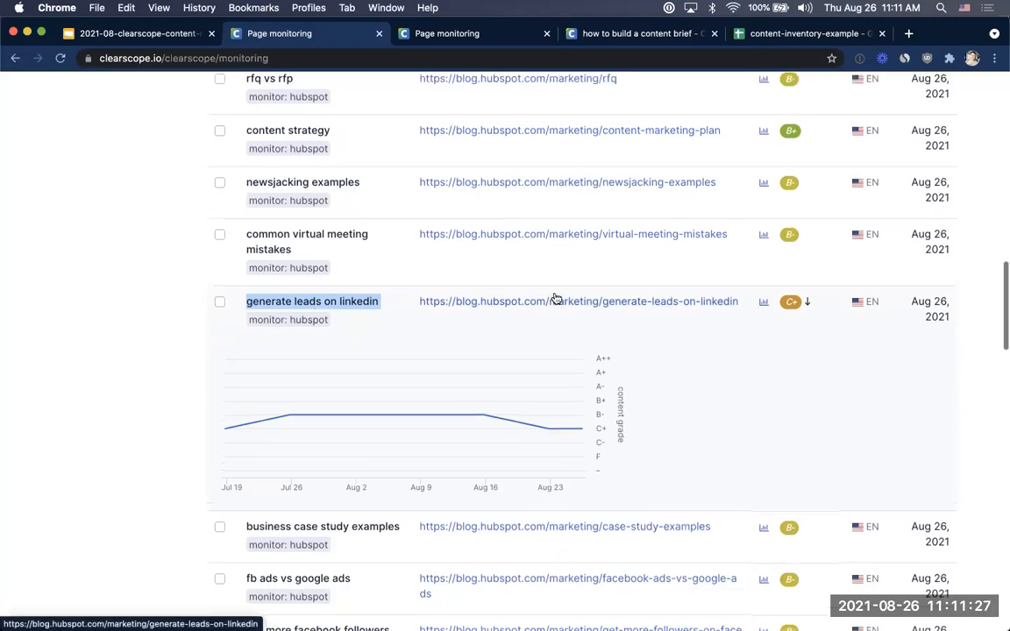
scroll(558, 265, "up", 15)
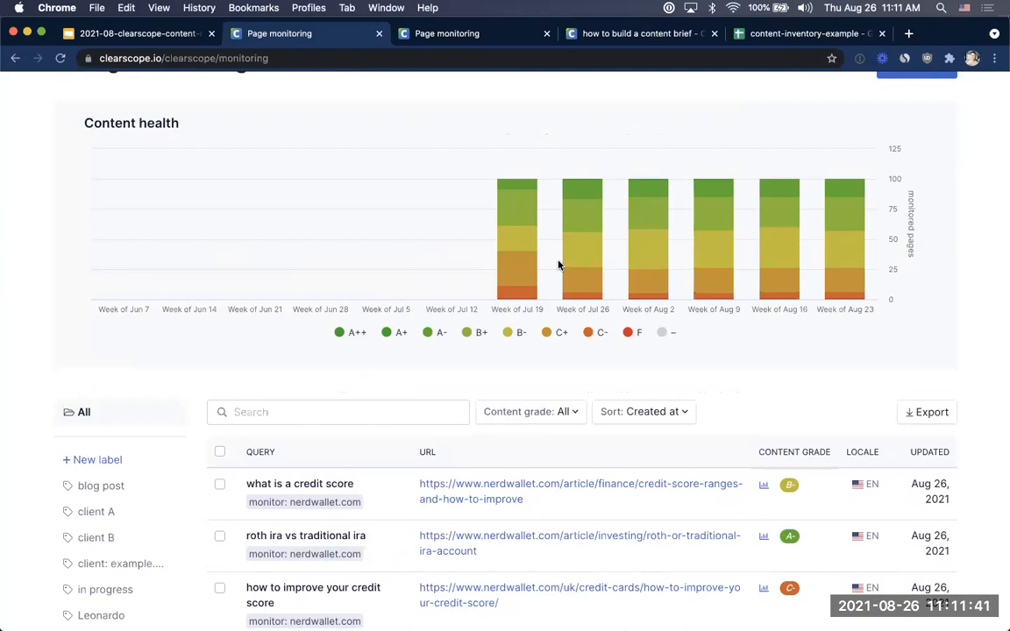
scroll(561, 267, "up", 2)
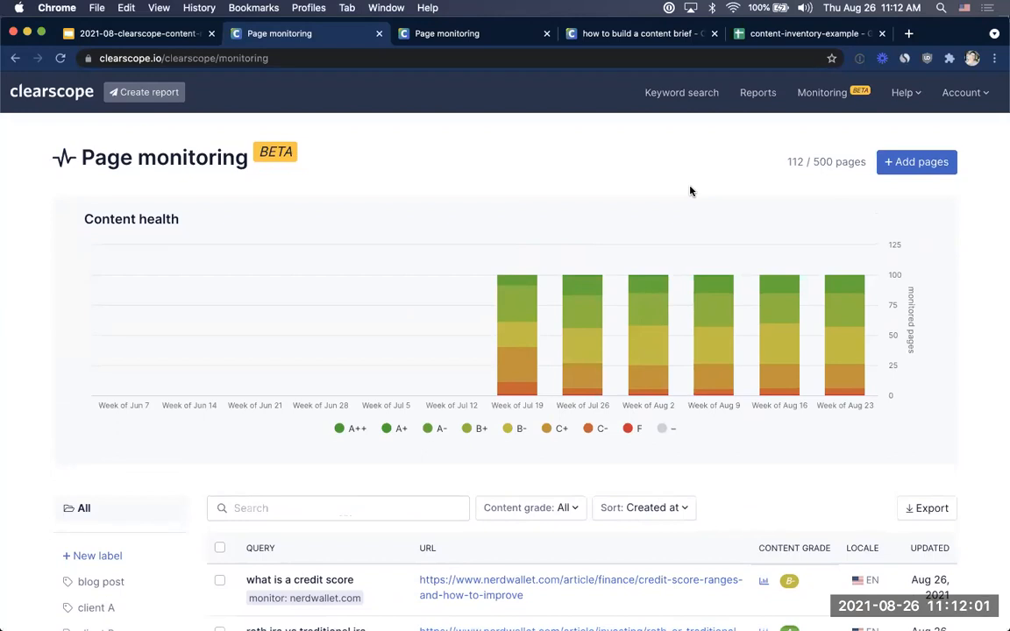
scroll(689, 191, "down", 5)
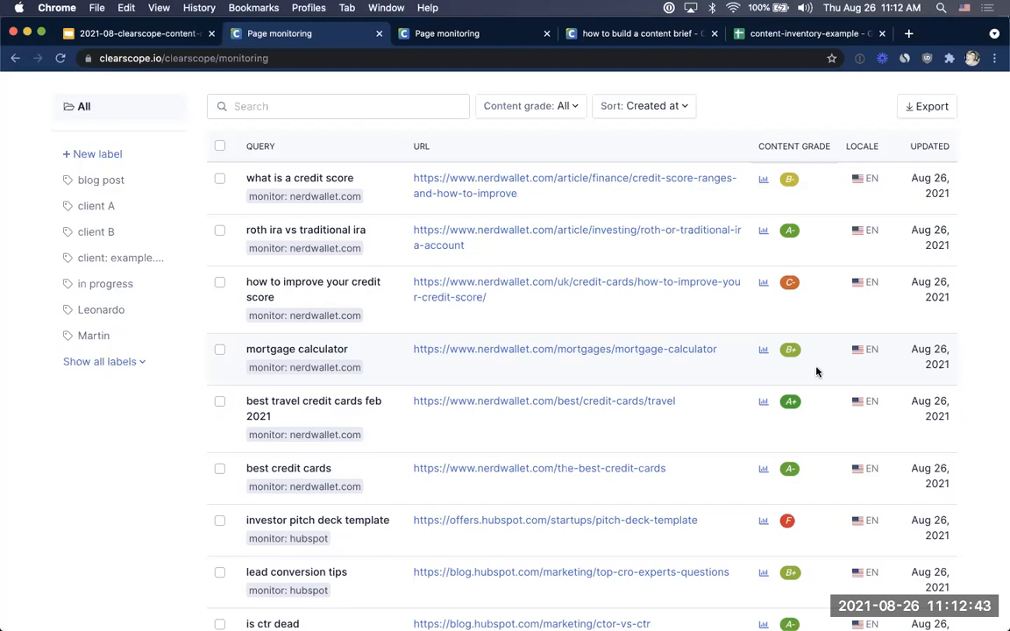
scroll(816, 372, "up", 5)
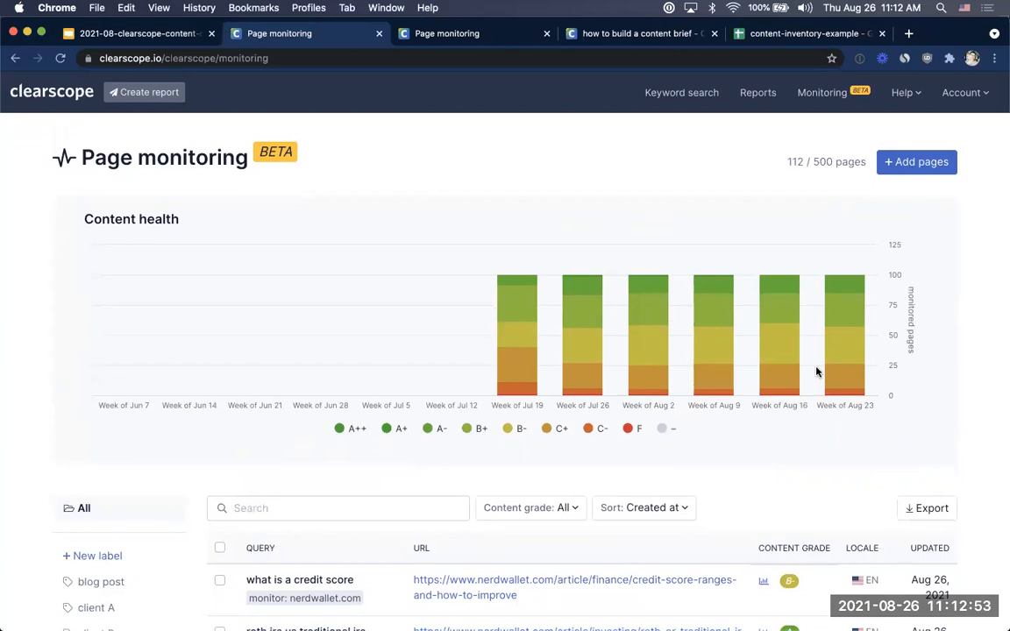
Show the Document Versions slide in the Google Slides deck and switch to the "how to build a content brief" report in Clearscope
left_click(171, 41)
left_click(107, 464)
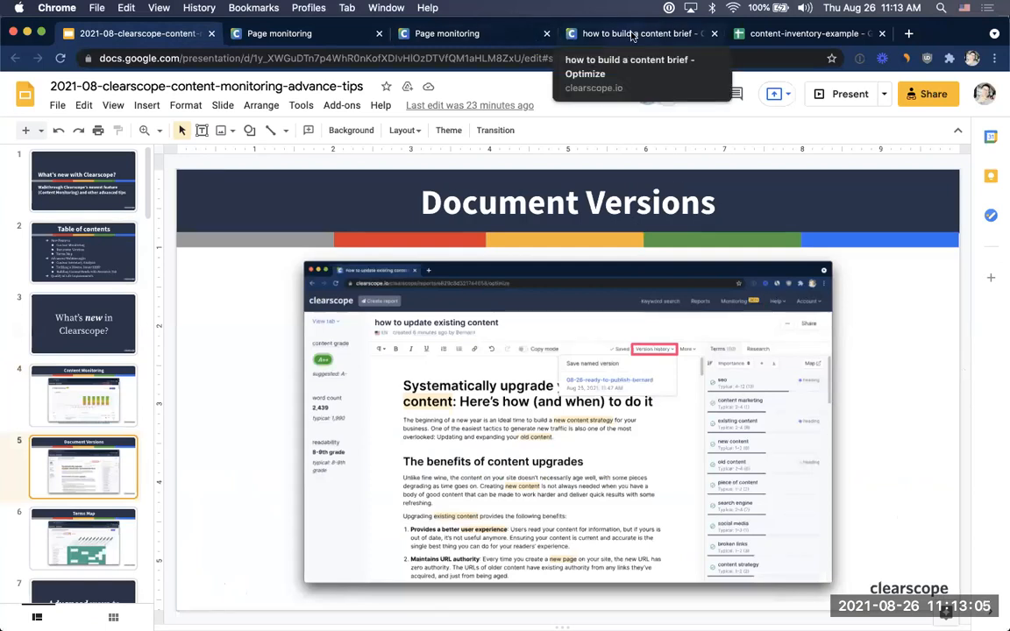
left_click(633, 36)
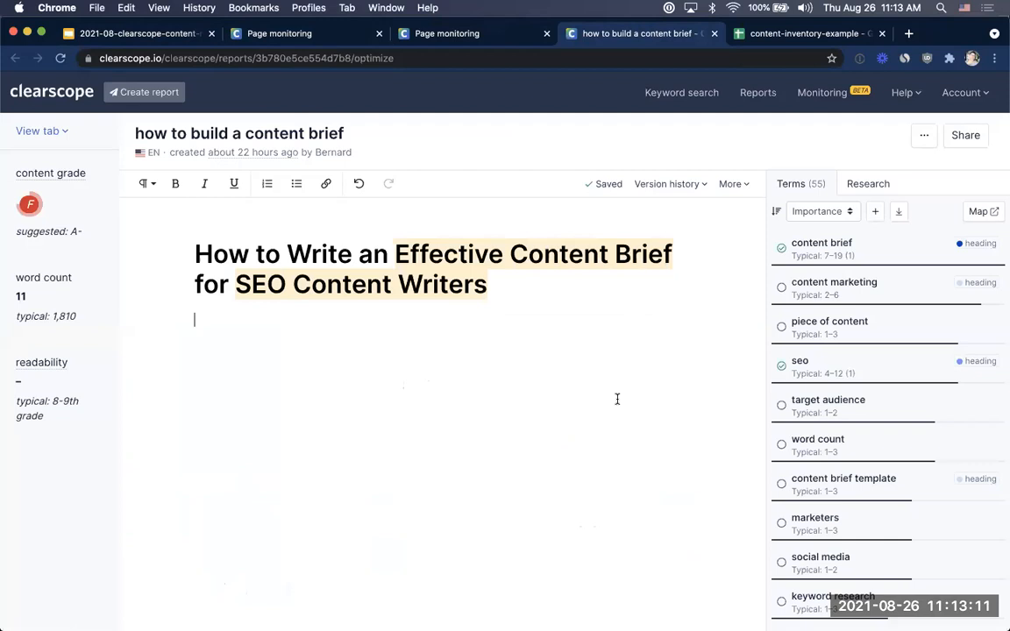
Start saving a named version of the content brief draft
left_click(672, 184)
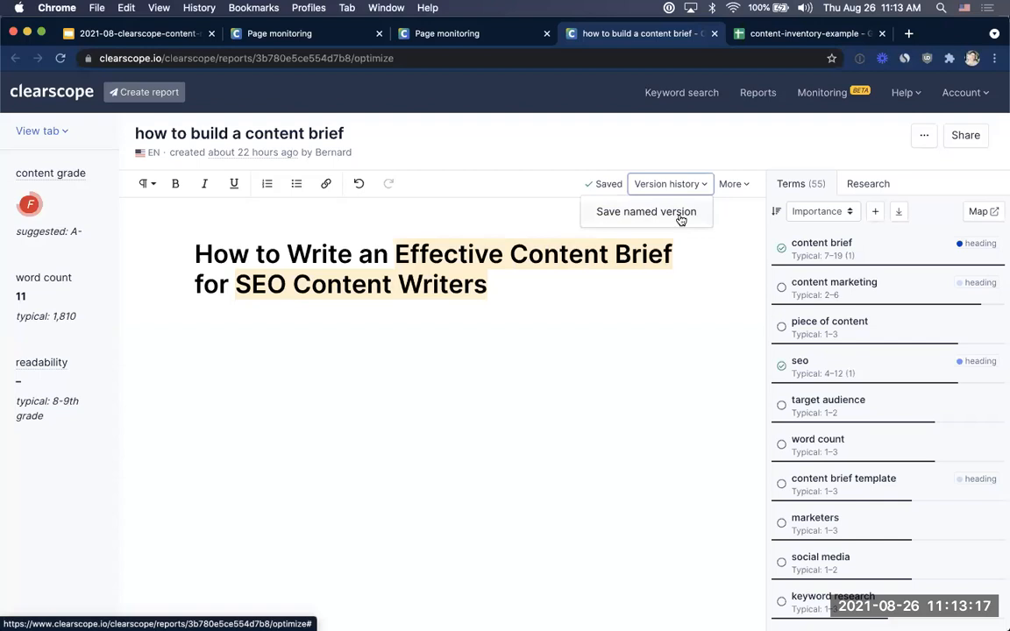
left_click(680, 215)
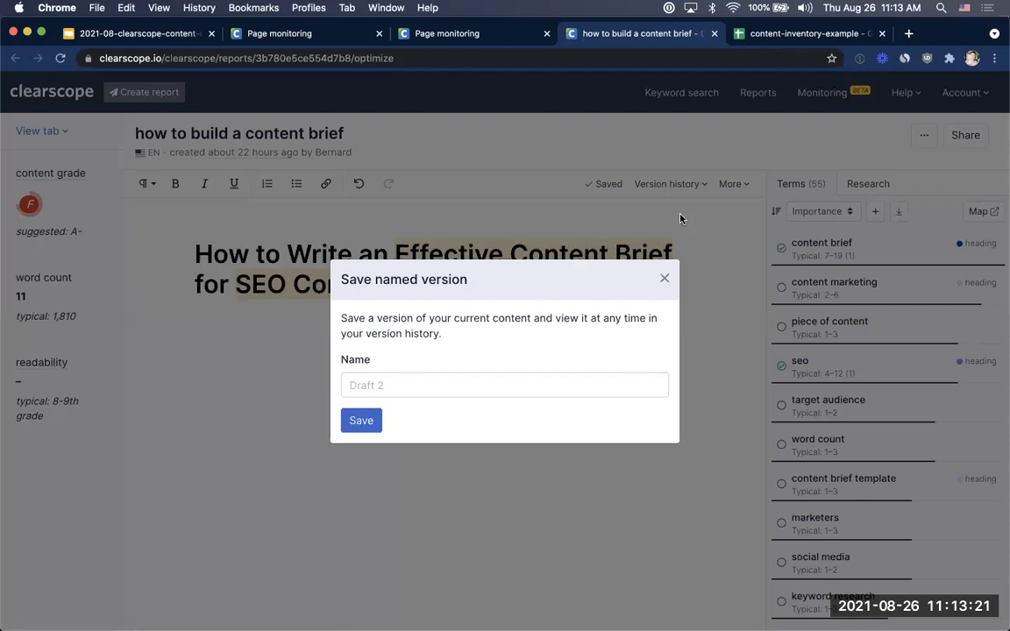
left_click(417, 373)
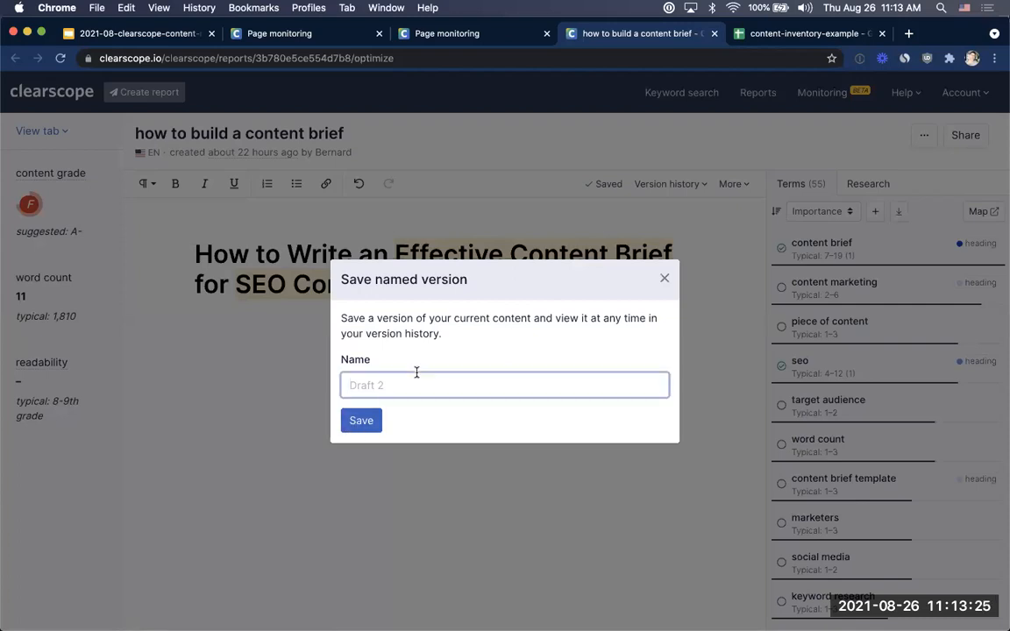
type("bernard")
key("BackSpace")
key("BackSpace")
key("BackSpace")
key("BackSpace")
key("BackSpace")
key("BackSpace")
key("BackSpace")
Name the version with the date 2021-08-26, the author's first name and "outline-v1", joined by hyphens, and save it
type("08")
type("2021-")
type("26-Bernard-")
type("outline-v1")
key("Return")
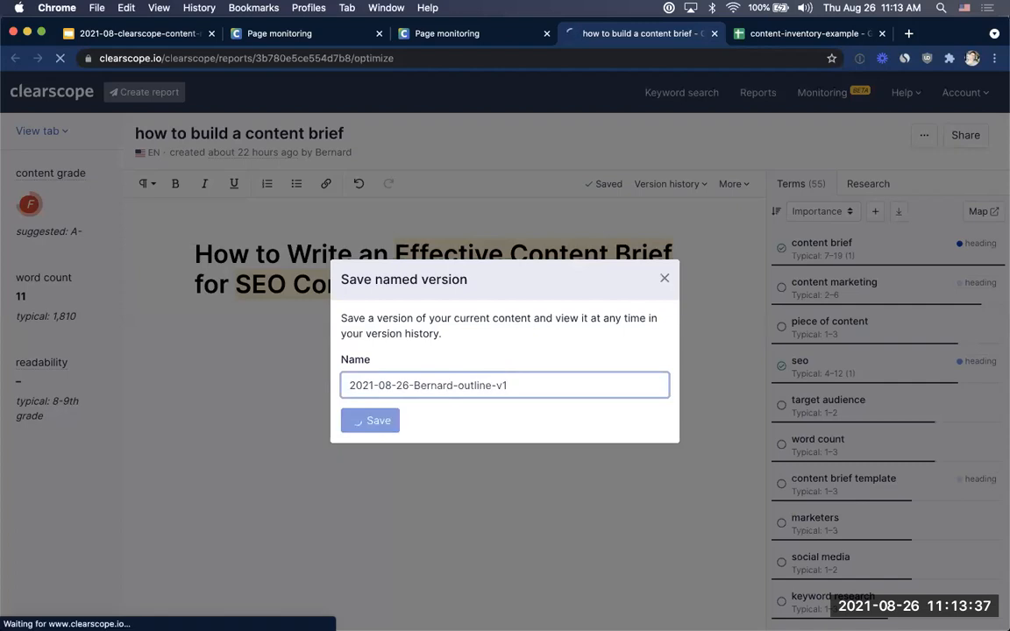
View the saved outline-v1 version from the version history and return to the current draft
left_click(665, 184)
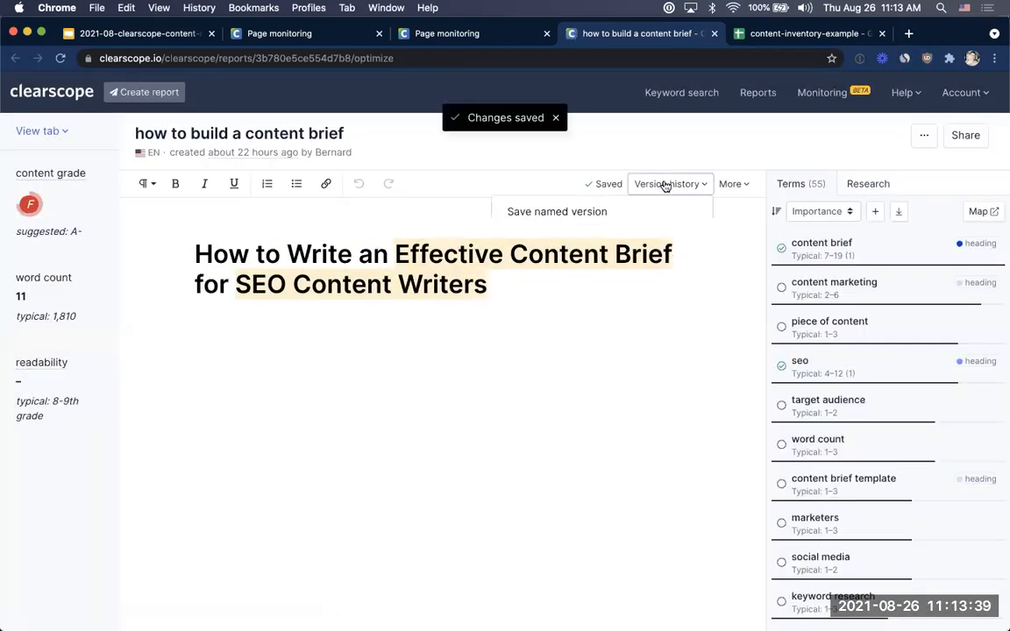
left_click(604, 250)
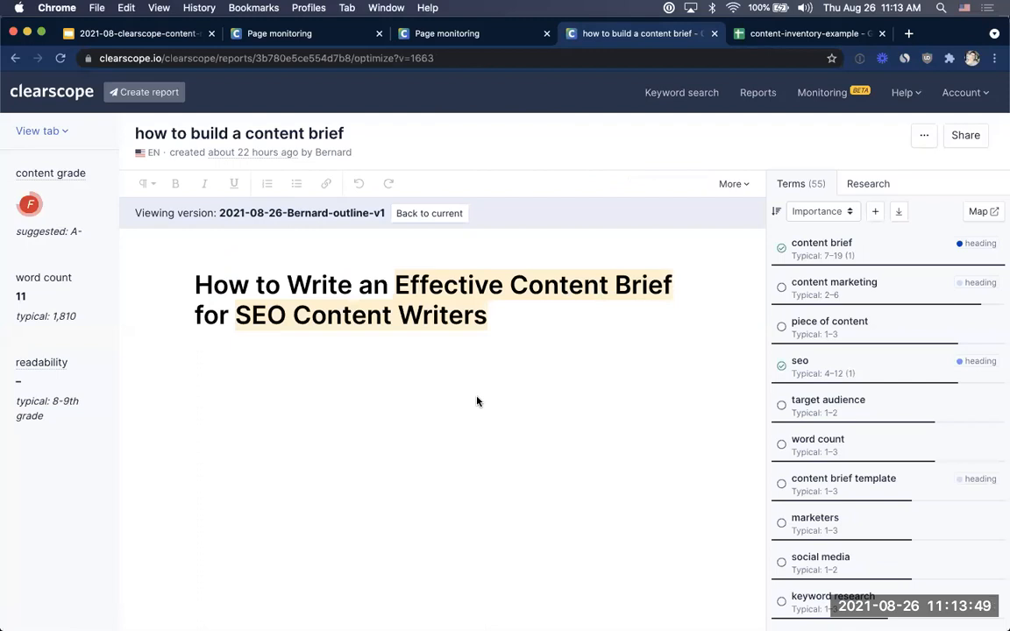
left_click(428, 213)
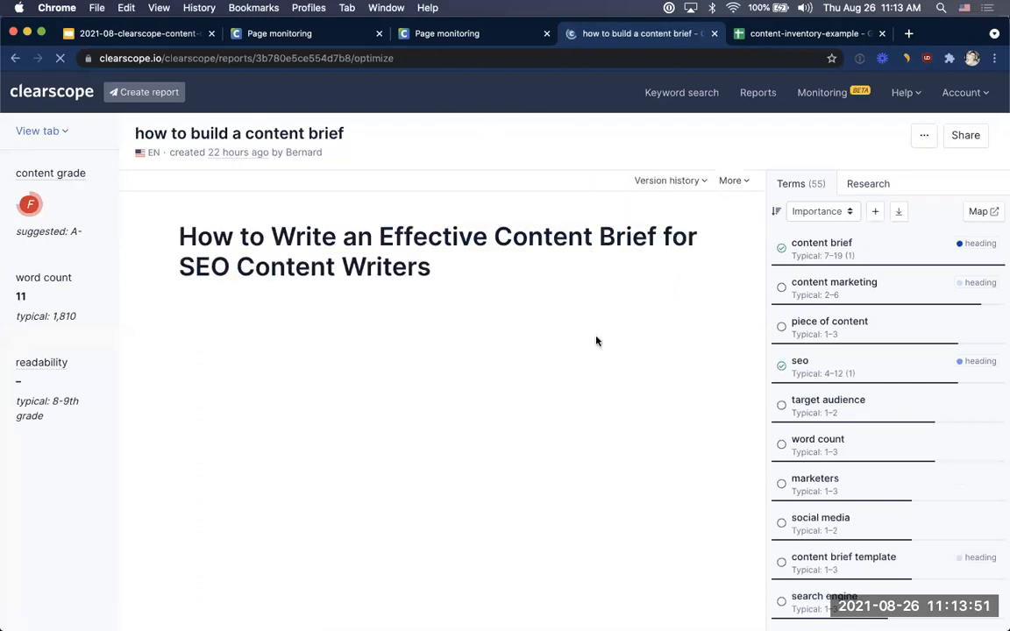
Add the placeholder lines "sdfkdskfj", "asdkjfhsadkjfh" and, after a blank line, "sadkjfhasdjkf" below the draft's heading
left_click(595, 335)
type("sdfkdskfj")
key("Return")
type("asdkjfhsadkjfh")
key("Return")
key("Return")
type("sadkjfhasdjkf")
key("Return")
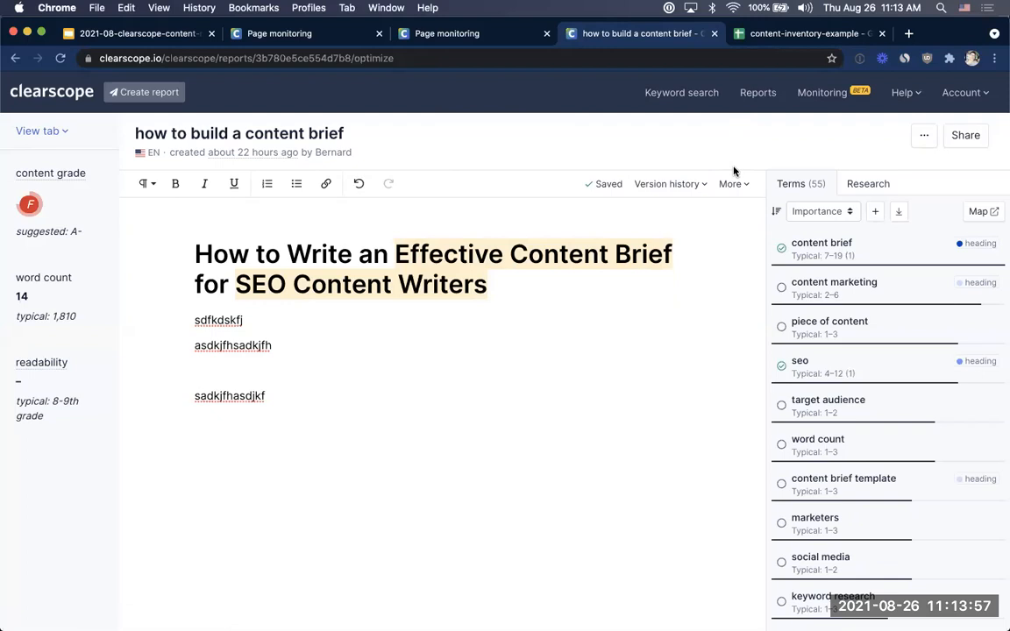
Try to save a named version called 2021-08-26, the author's first name and "final-outline", joined by hyphens
left_click(658, 185)
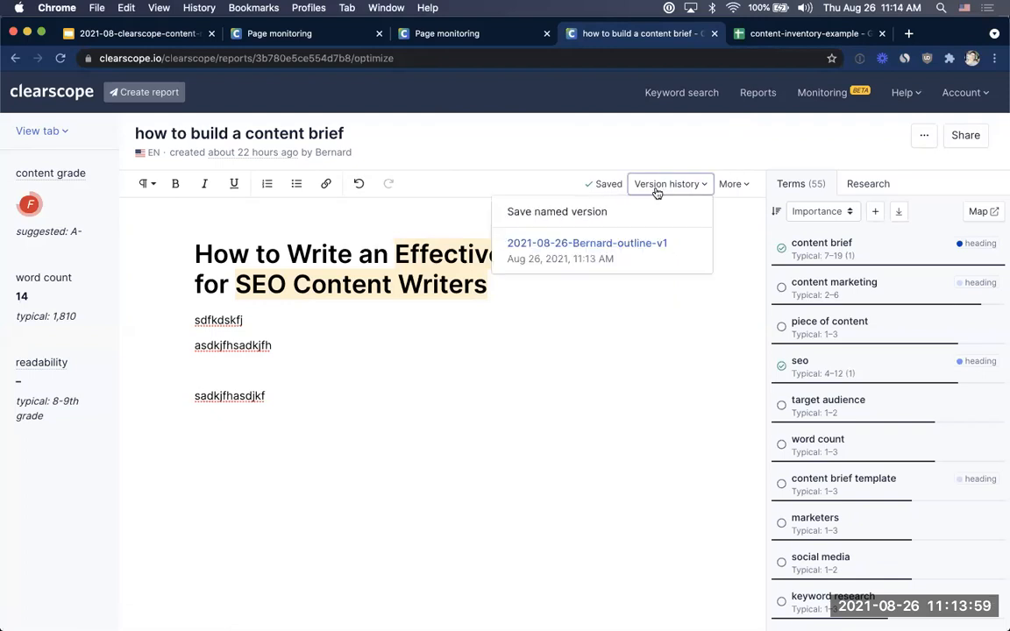
left_click(627, 211)
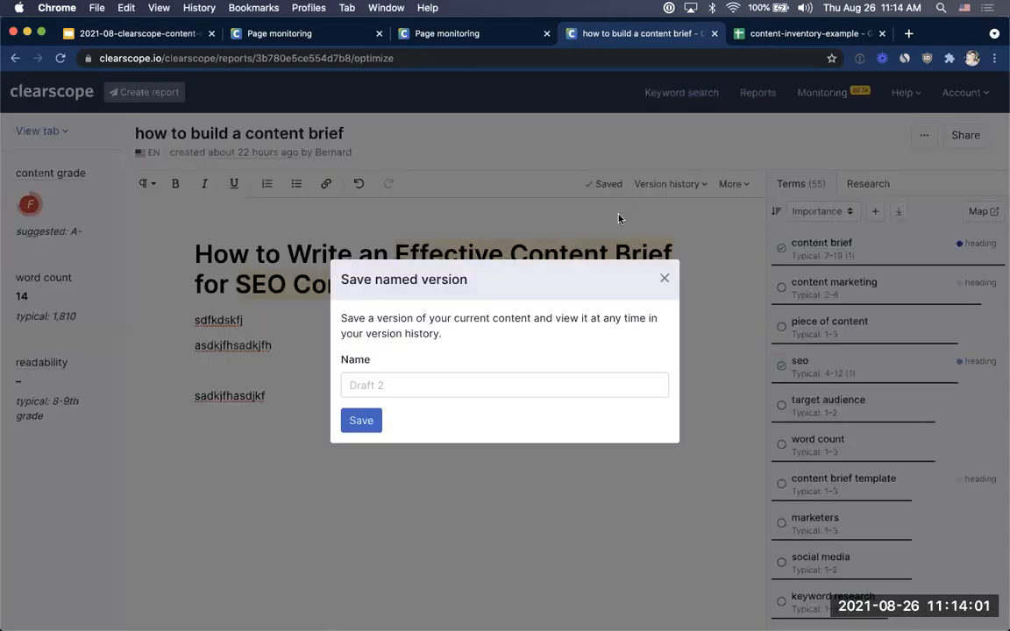
left_click(423, 383)
type("2021-")
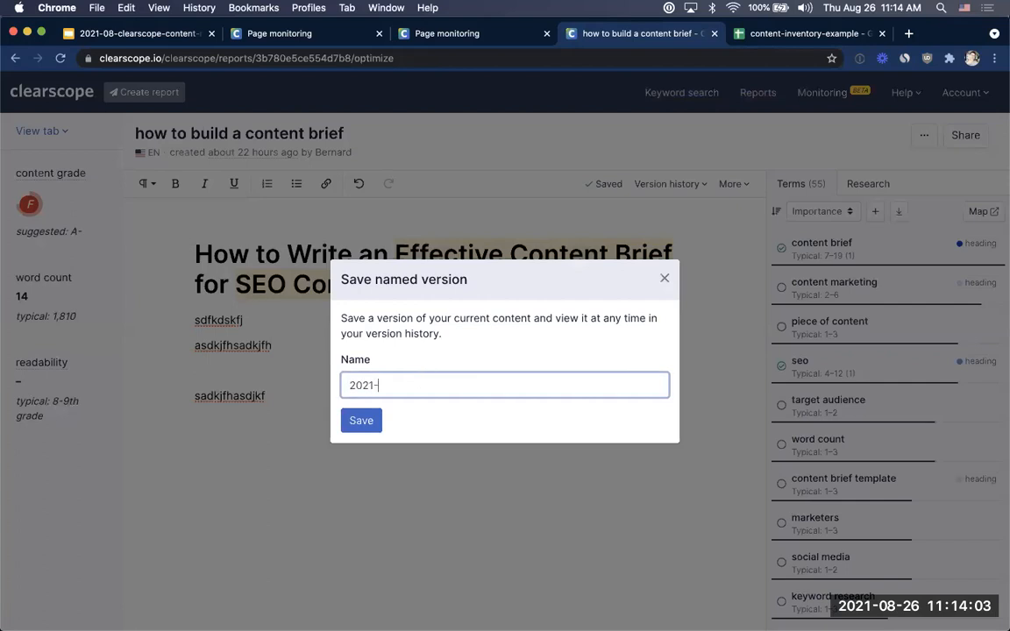
type("08-26-bernard-final")
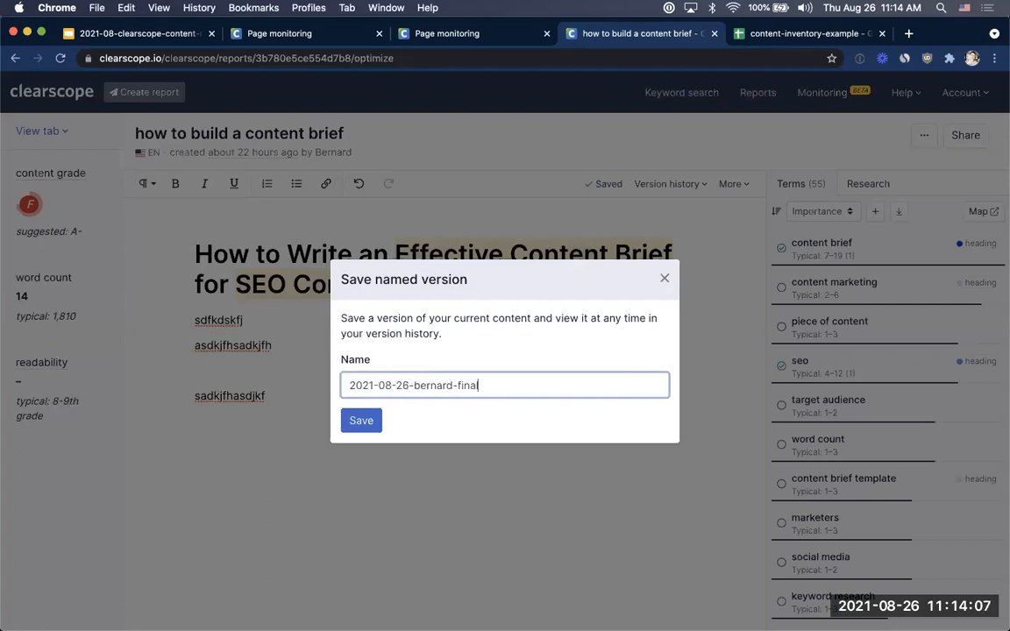
type("-outline")
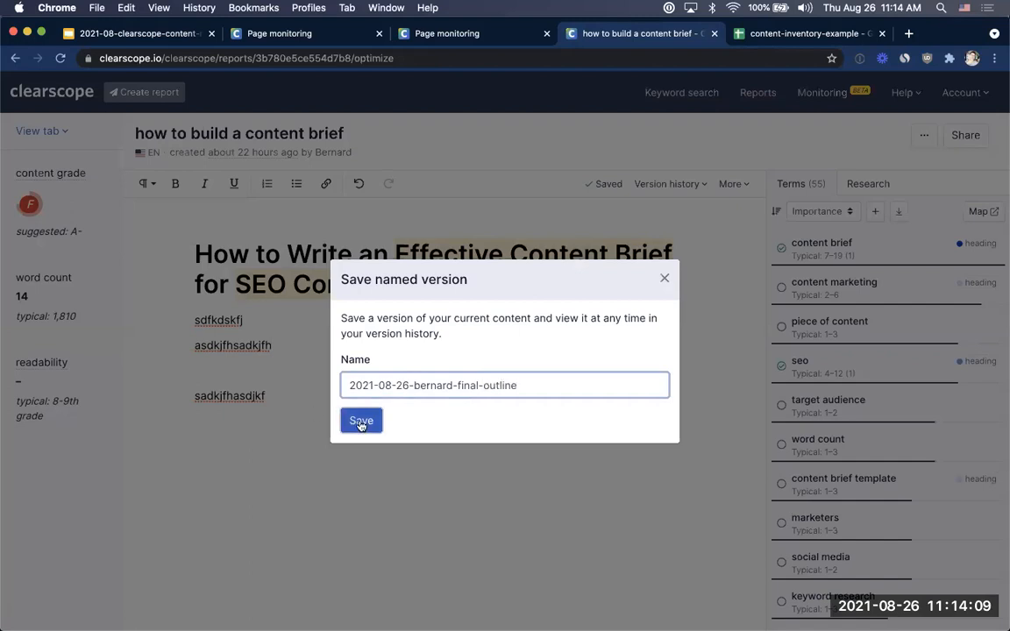
left_click(360, 419)
Shorten the version name by removing "-outline" so it ends in "final", and save the version
left_click(591, 414)
key("BackSpace")
key("BackSpace")
key("BackSpace")
key("BackSpace")
key("BackSpace")
key("BackSpace")
key("BackSpace")
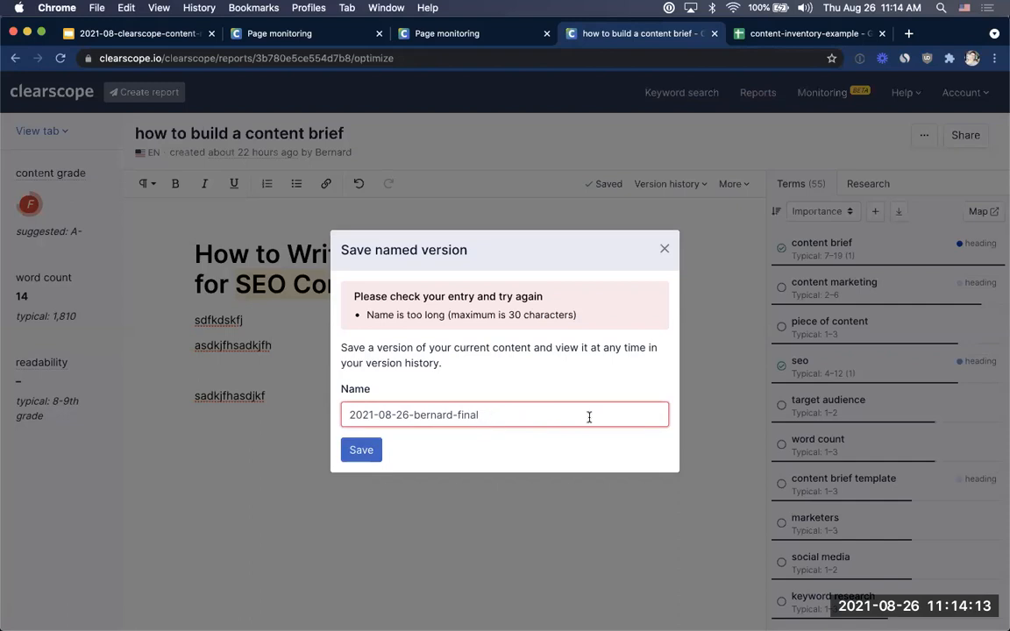
left_click(362, 450)
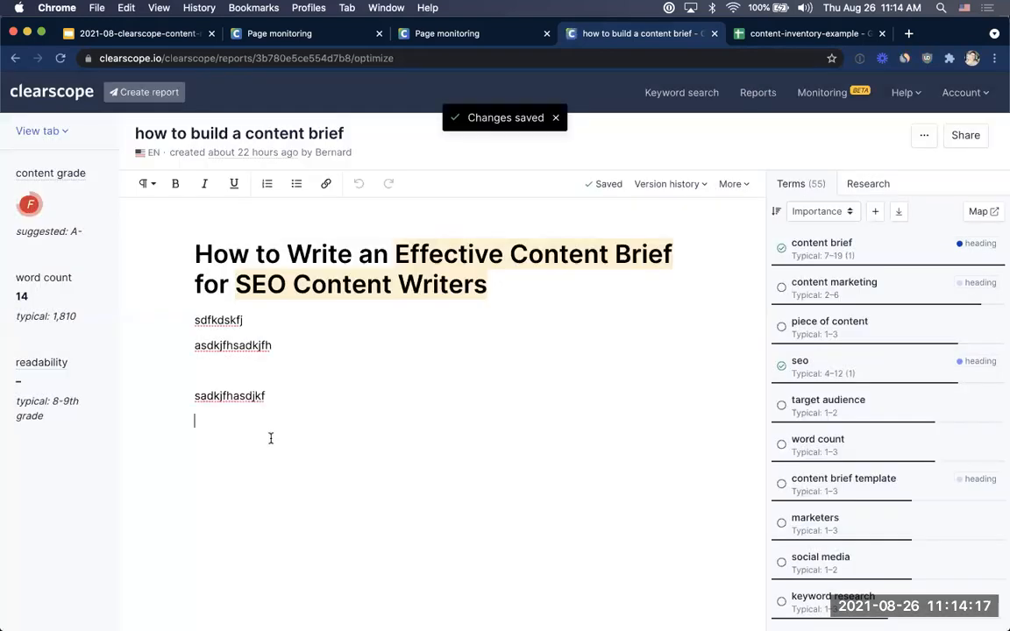
Delete all the placeholder lines below the draft's heading
double_click(331, 393)
key("BackSpace")
double_click(273, 345)
key("BackSpace")
key("BackSpace")
key("shift+Home")
key("BackSpace")
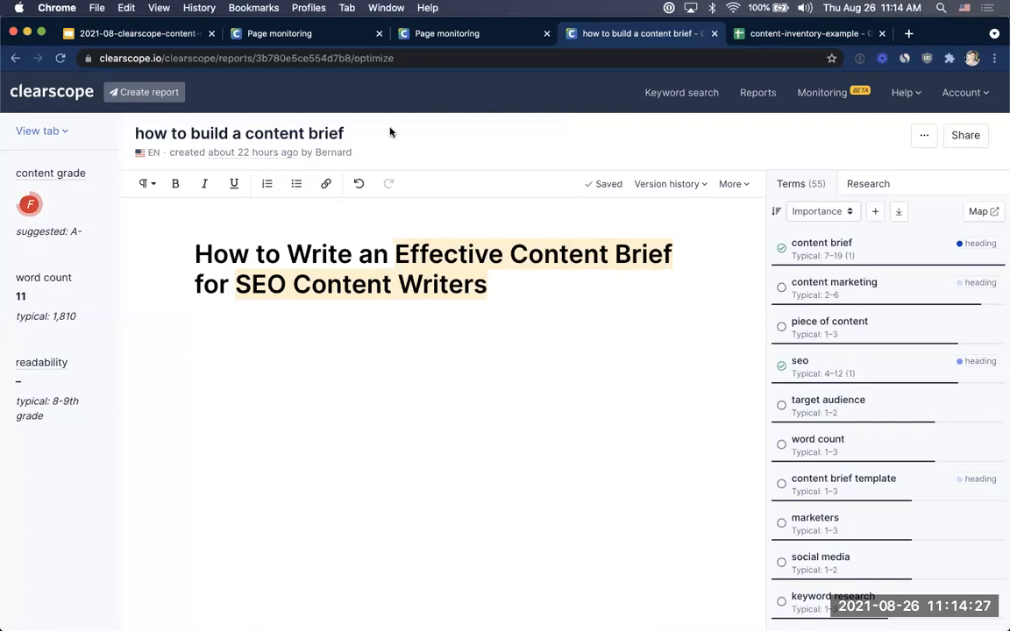
Copy the report title "how to build a content brief", search Google for it in a new tab and browse the organic results
left_click_drag(354, 123, 132, 123)
key("ctrl+c")
key("ctrl+t")
key("ctrl+v")
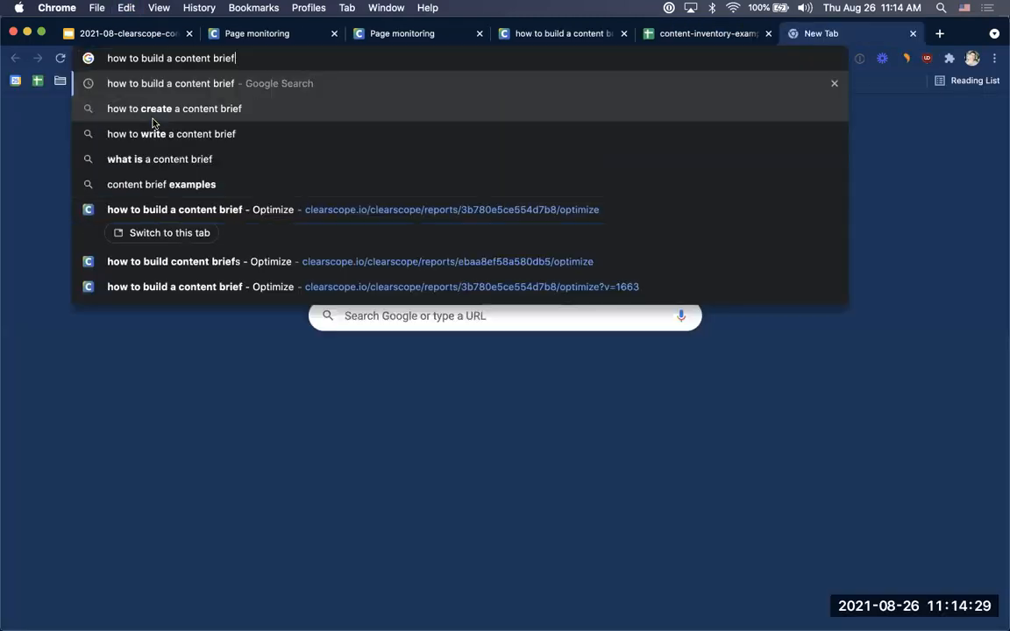
key("Return")
scroll(371, 311, "down", 5)
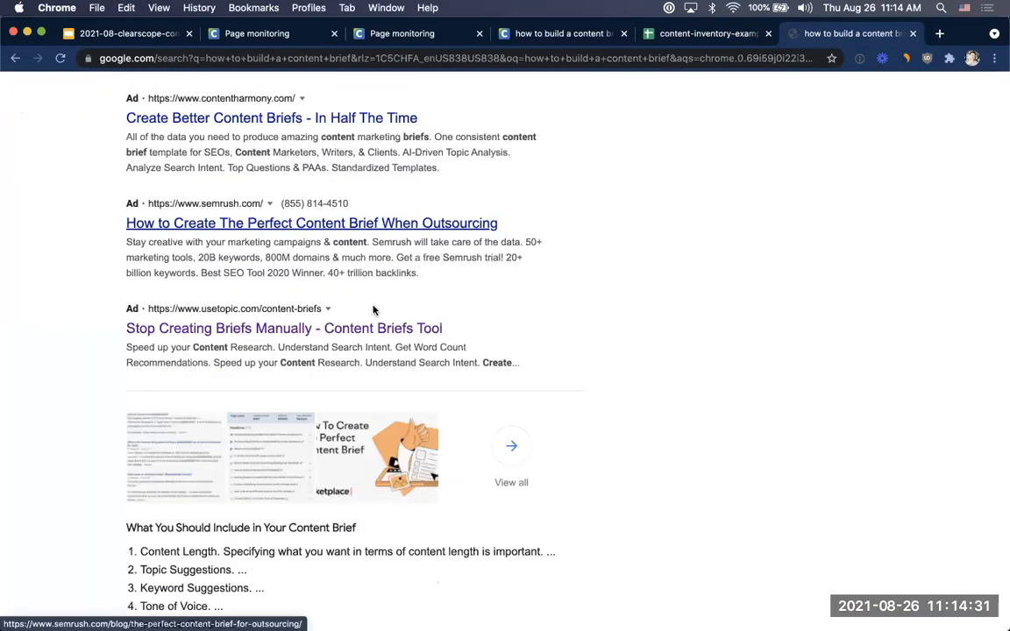
scroll(305, 364, "down", 6)
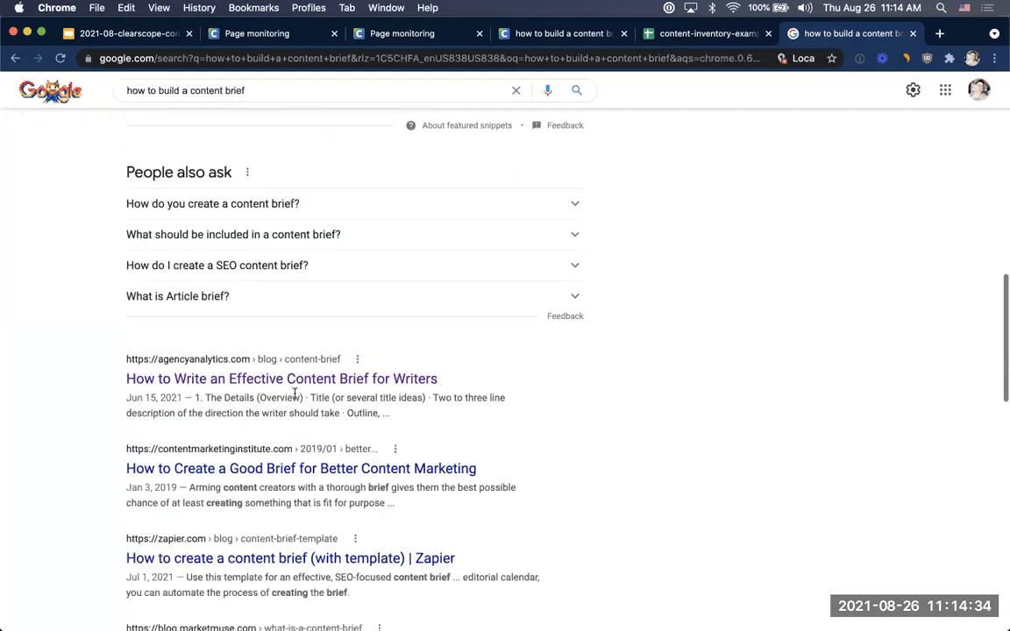
Open the Content Marketing Institute article on good briefs and copy its text from the title to the end of the introduction
left_click(263, 469, "super")
left_click(843, 32)
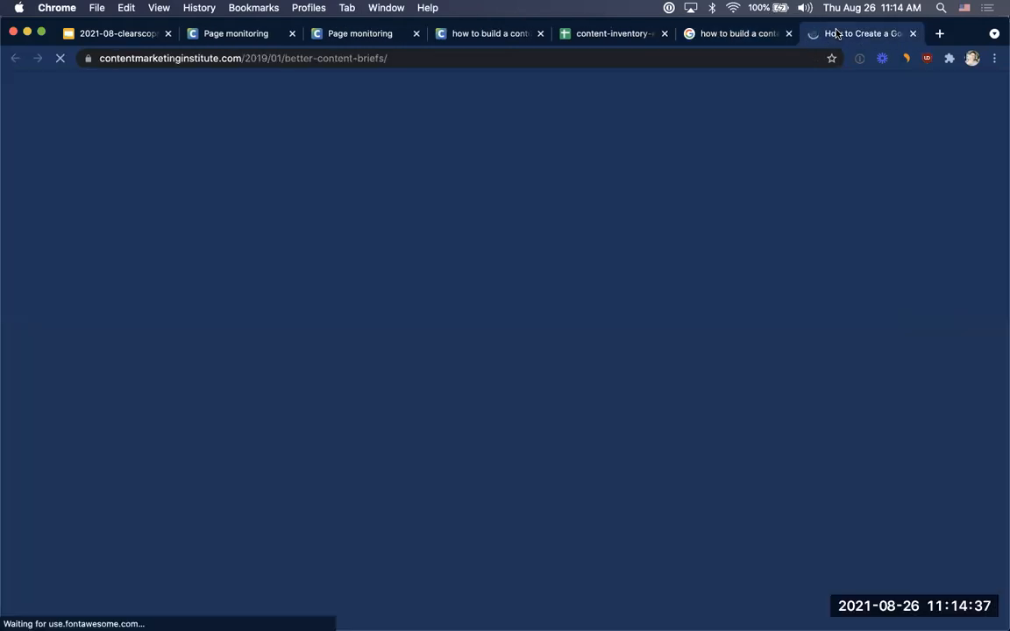
scroll(235, 301, "down", 1)
left_click_drag(158, 258, 180, 285)
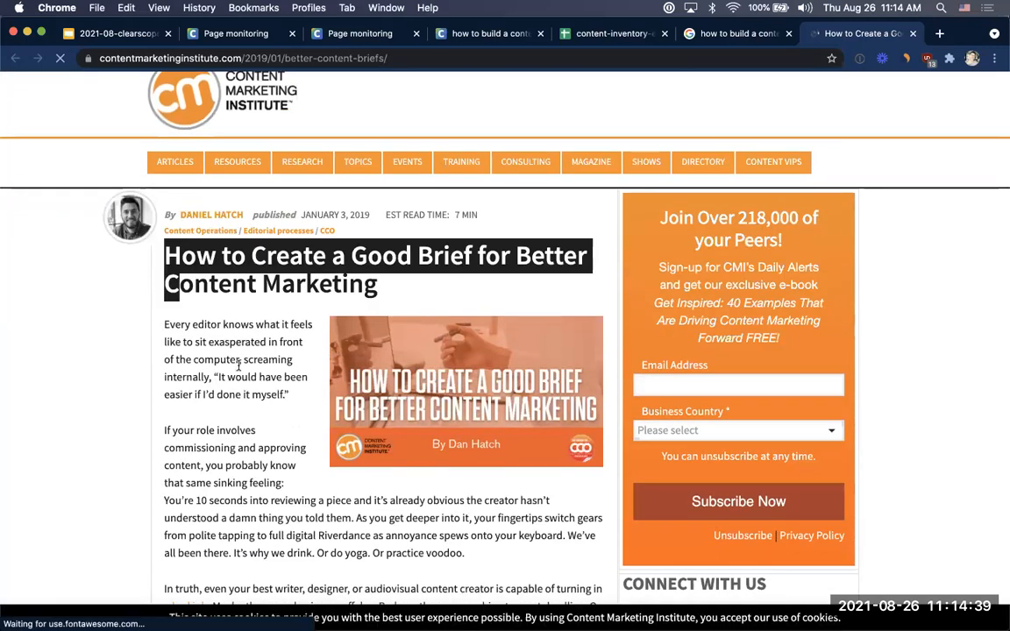
scroll(235, 365, "down", 13)
left_click(357, 409, "shift")
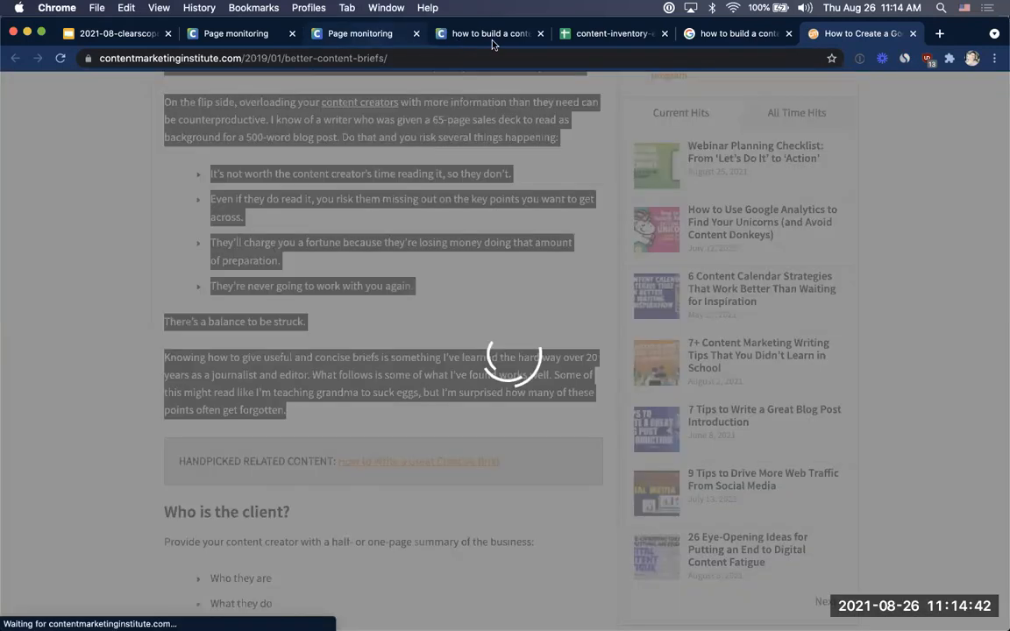
Replace the entire draft in the "how to build a content brief" report with the copied article text
left_click(491, 35)
key("super+a")
key("super+v")
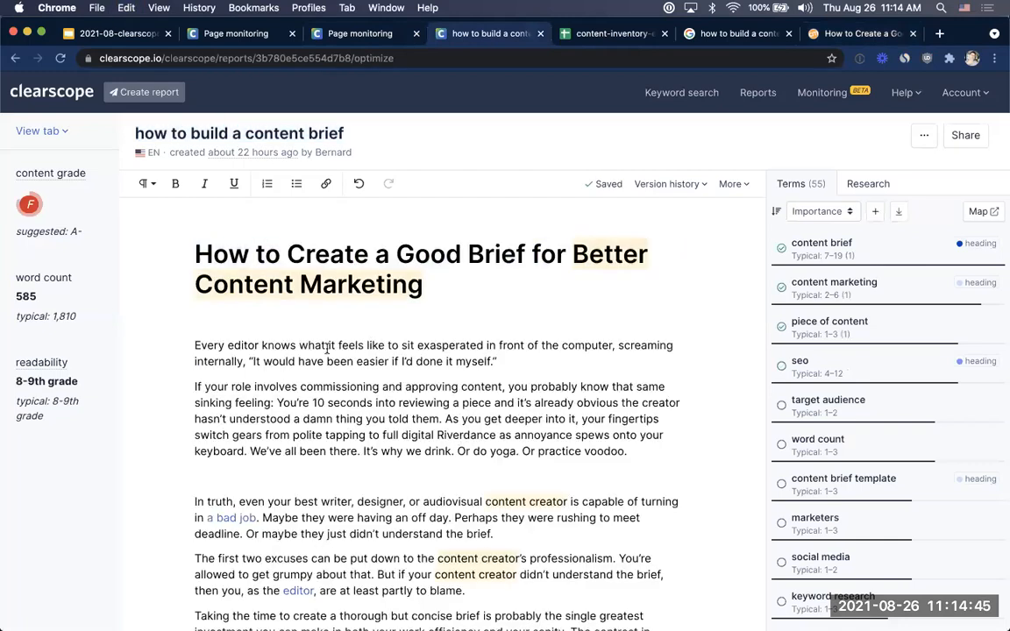
Save the draft as a named version called "2021-08-26-client-published"
left_click(691, 194)
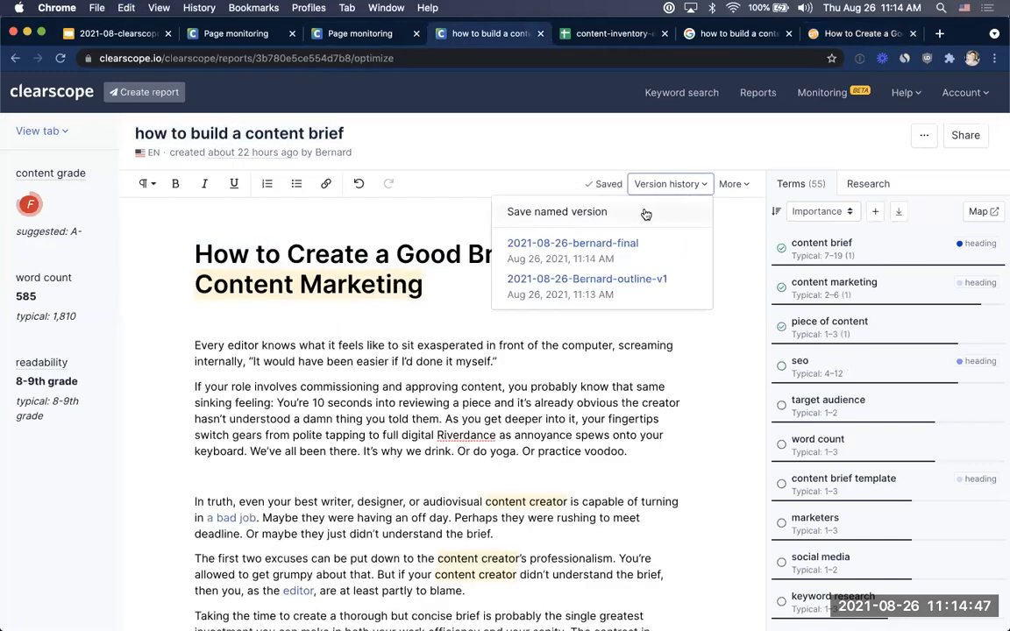
left_click(708, 209)
left_click(464, 387)
type("2021-08-26")
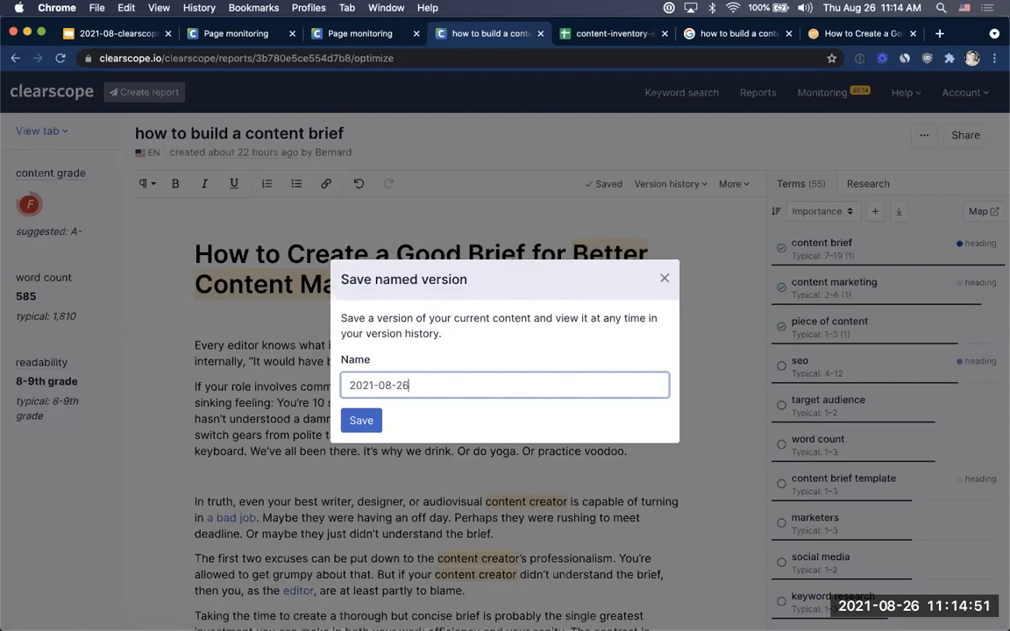
type("-client-published")
left_click(363, 421)
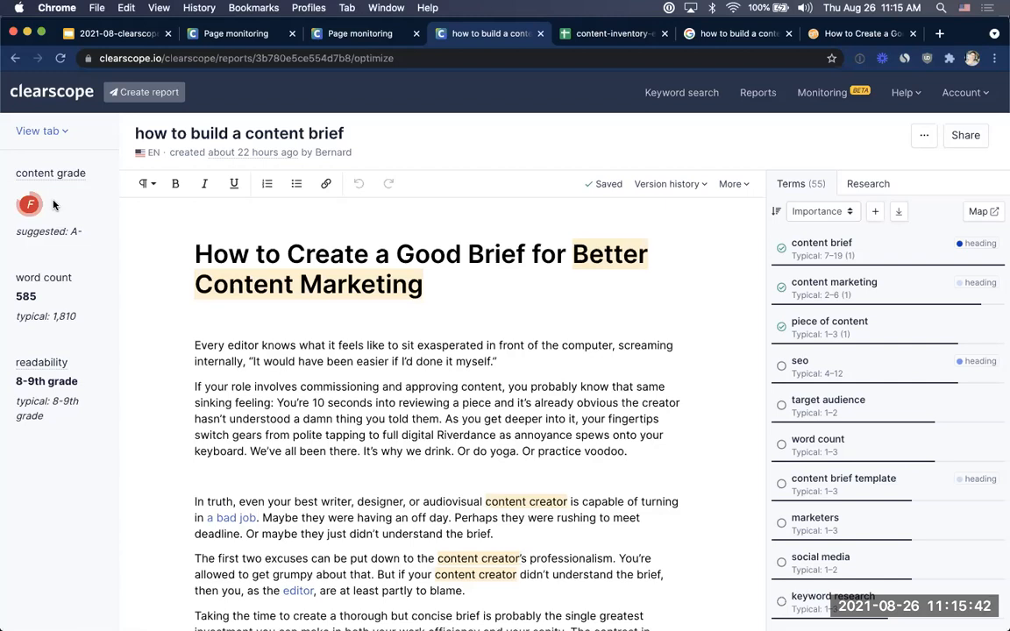
Switch to the Google Slides deck "2021-08-clearscope-content-monitoring-advance-tips" and show the Terms Map slide
left_click(105, 33)
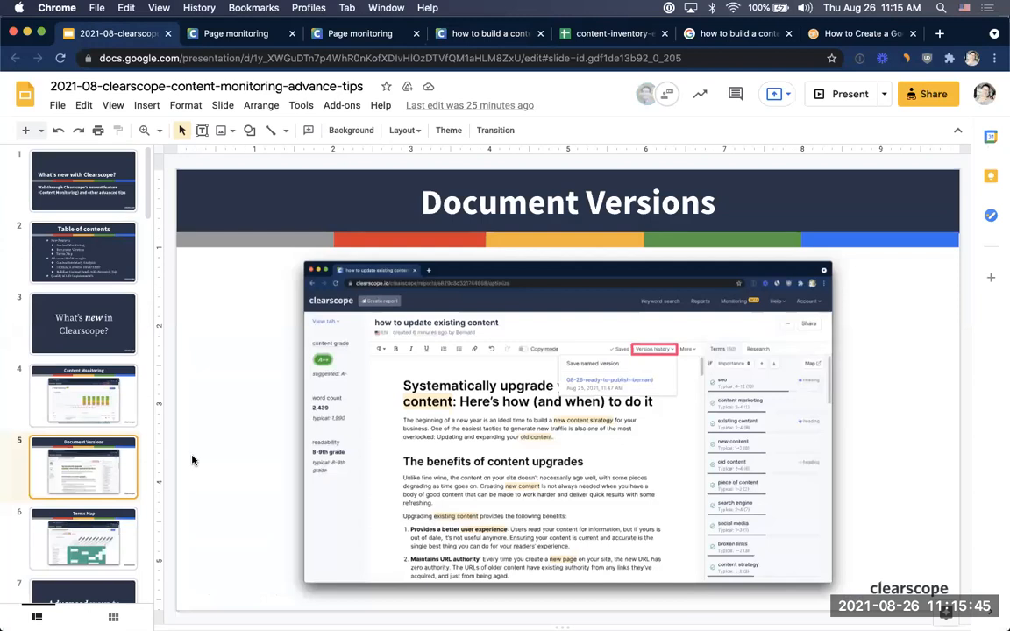
scroll(77, 458, "down", 2)
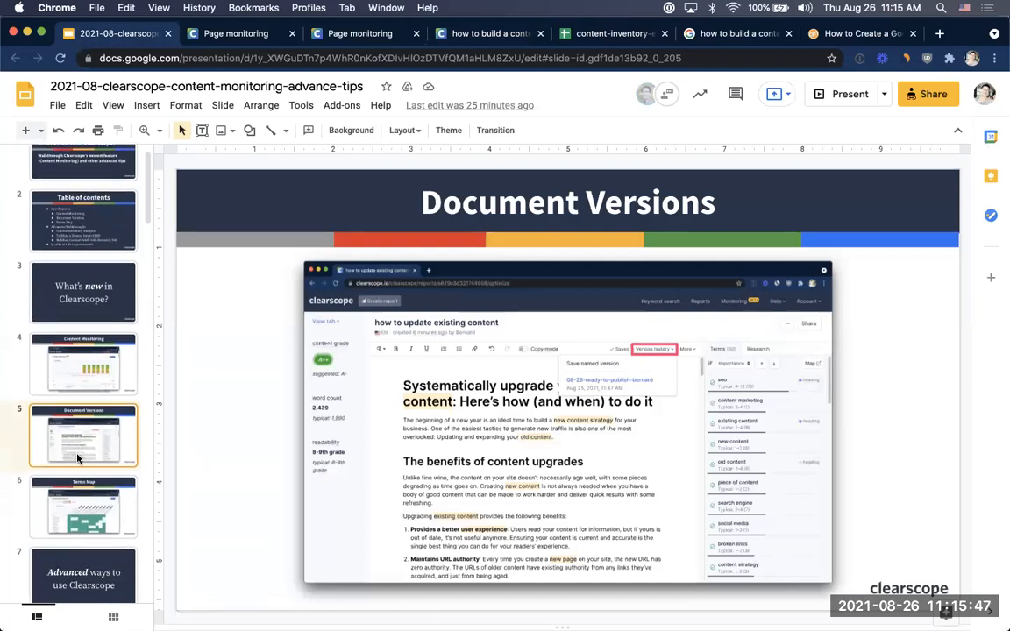
left_click(74, 498)
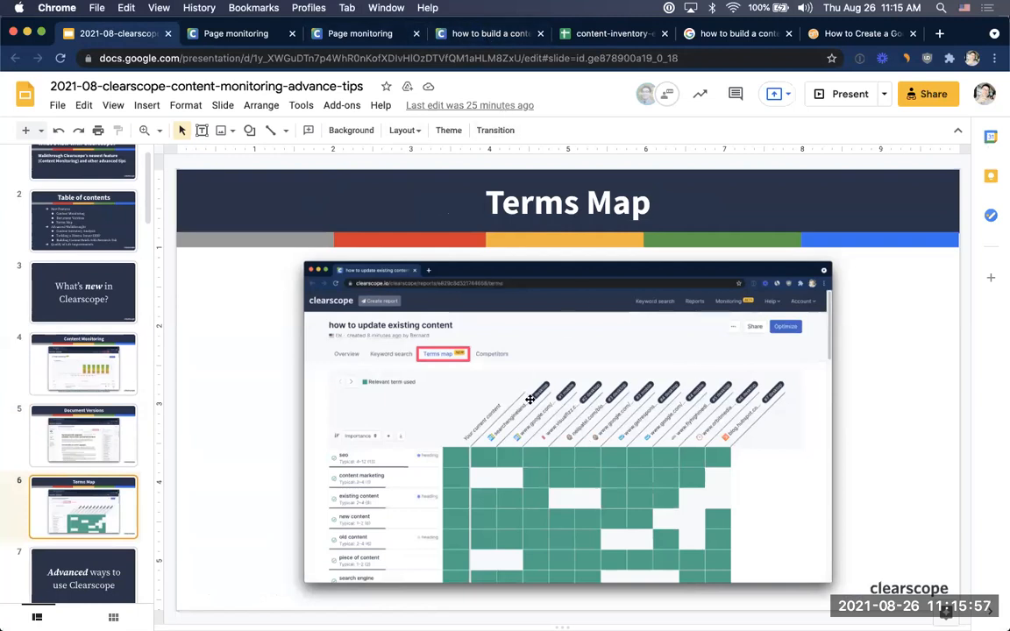
Return to the "how to build a content brief" report in Clearscope, skim the draft and open its terms map
left_click(482, 34)
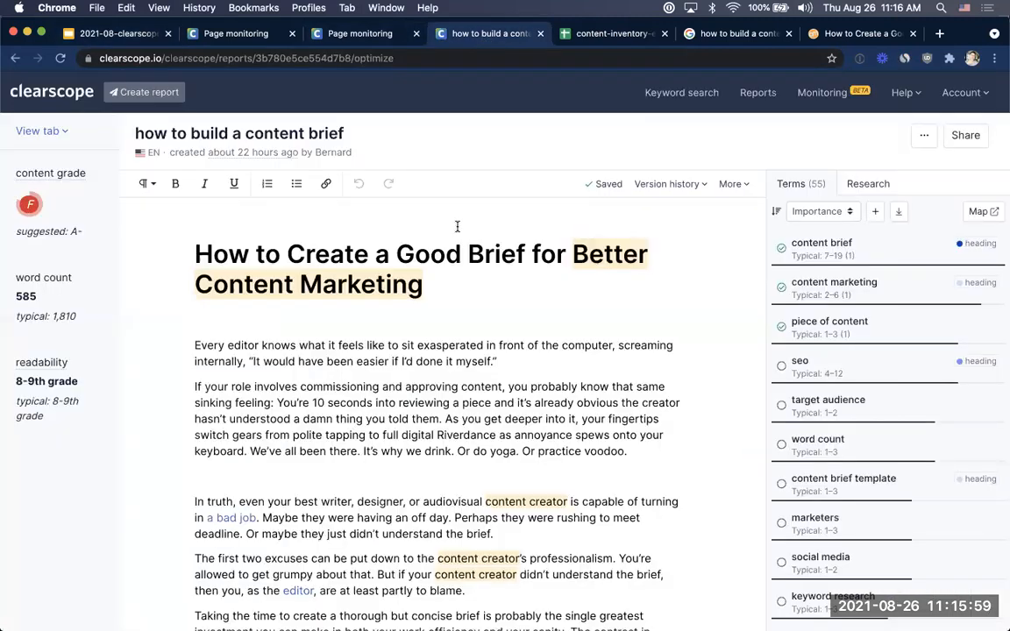
scroll(472, 301, "down", 8)
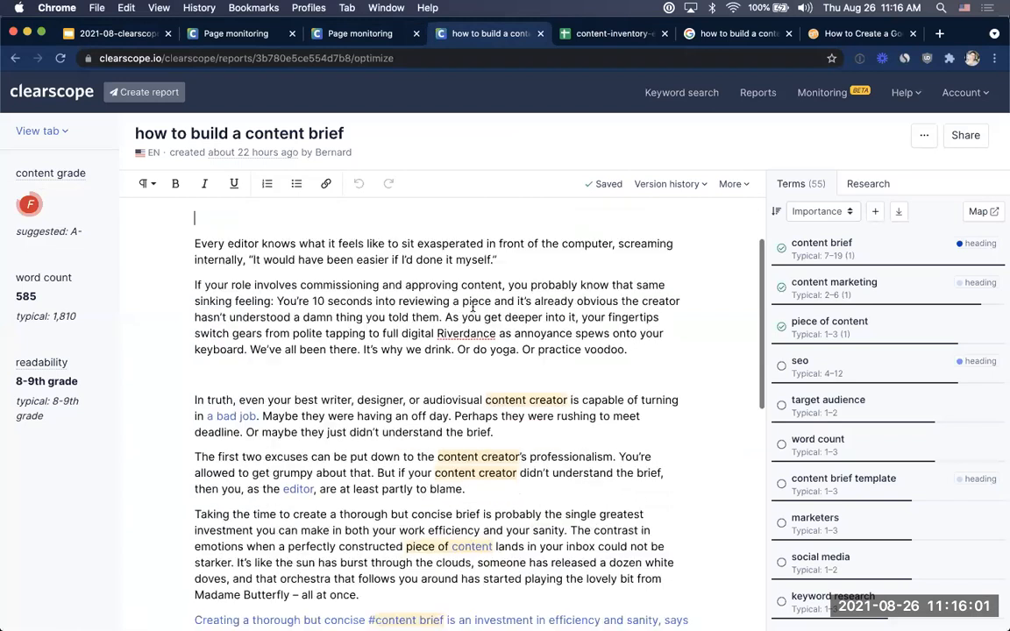
scroll(473, 305, "down", 7)
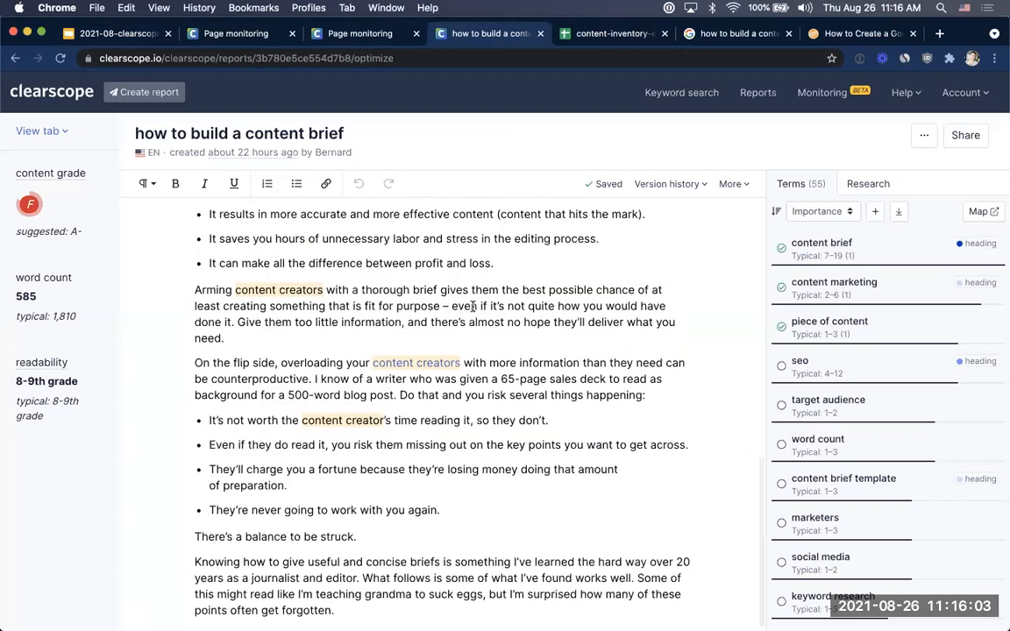
left_click(980, 212)
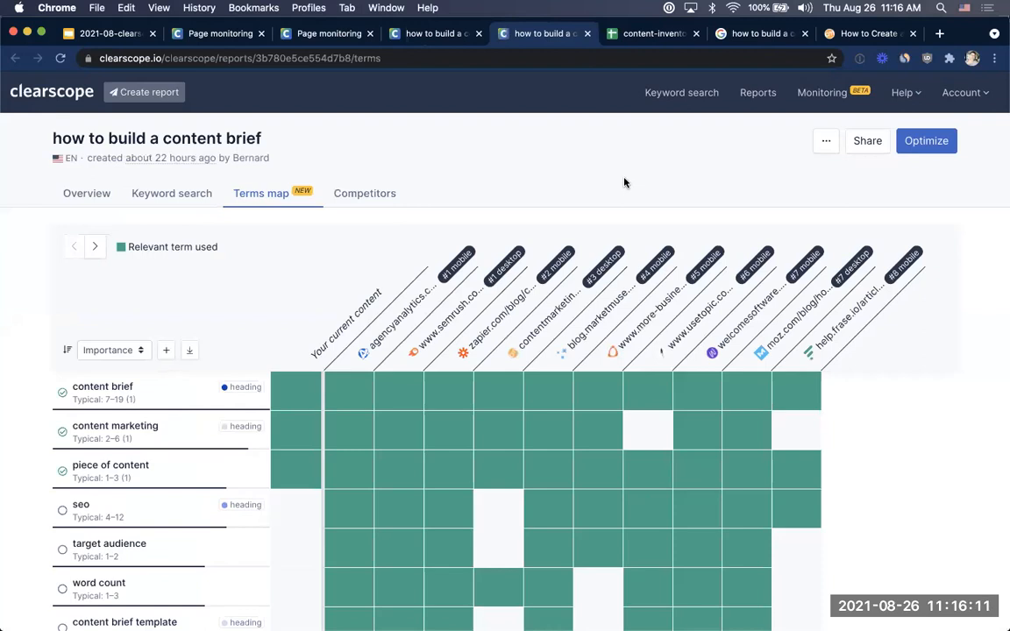
Read the example usages of "content brief" for the AgencyAnalytics page in the terms map, and close them
scroll(517, 177, "down", 2)
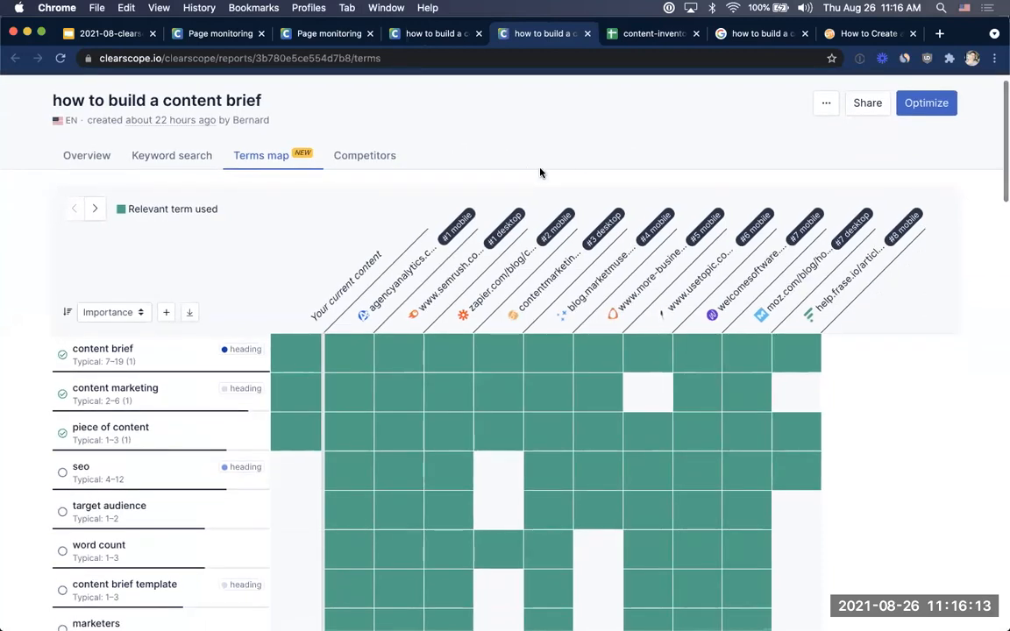
scroll(540, 172, "down", 1)
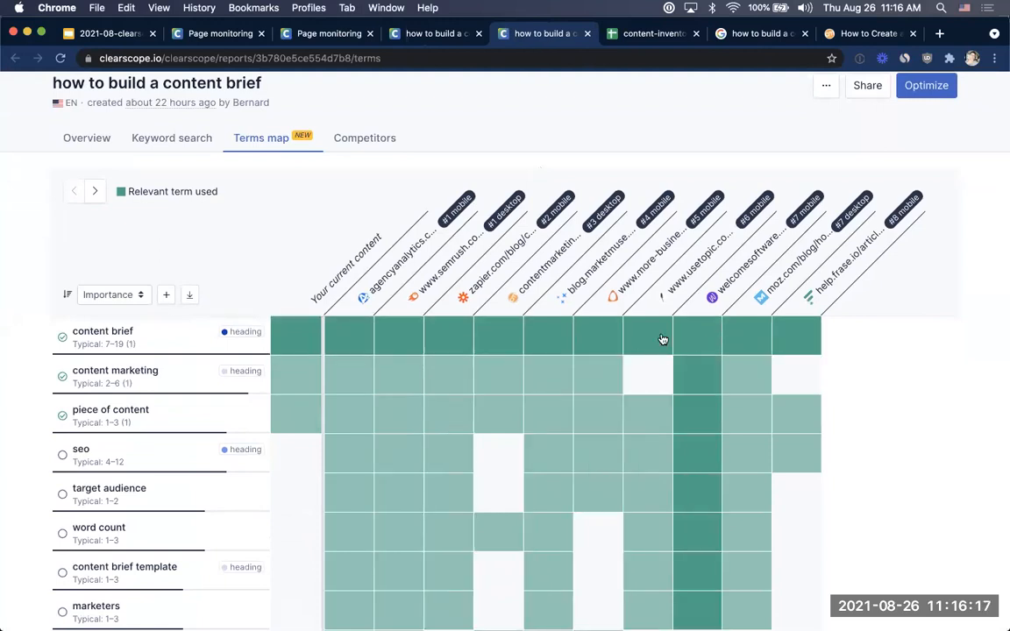
scroll(140, 127, "up", 2)
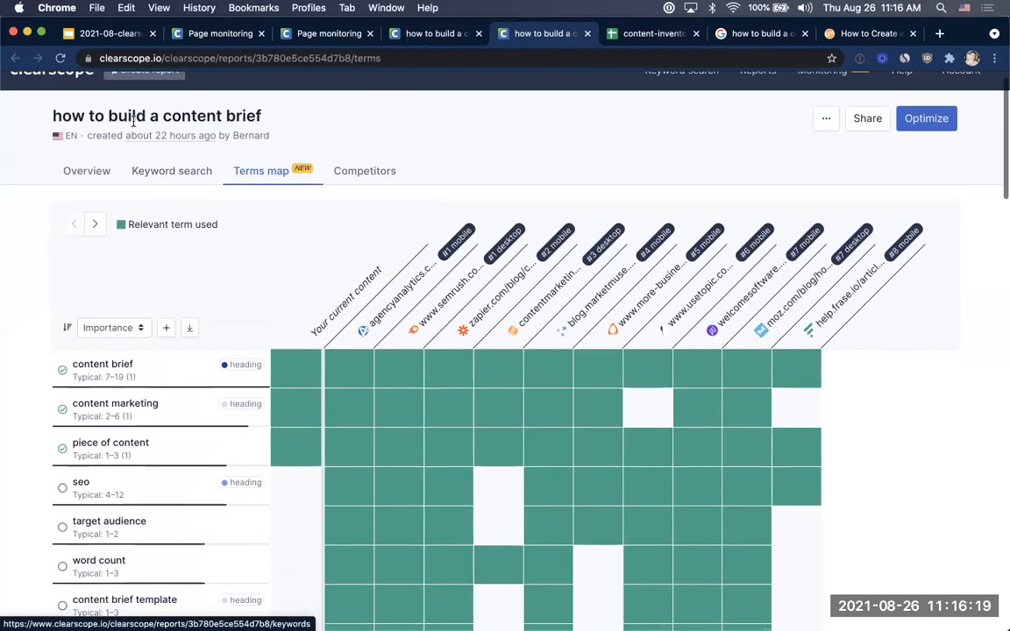
scroll(377, 149, "down", 3)
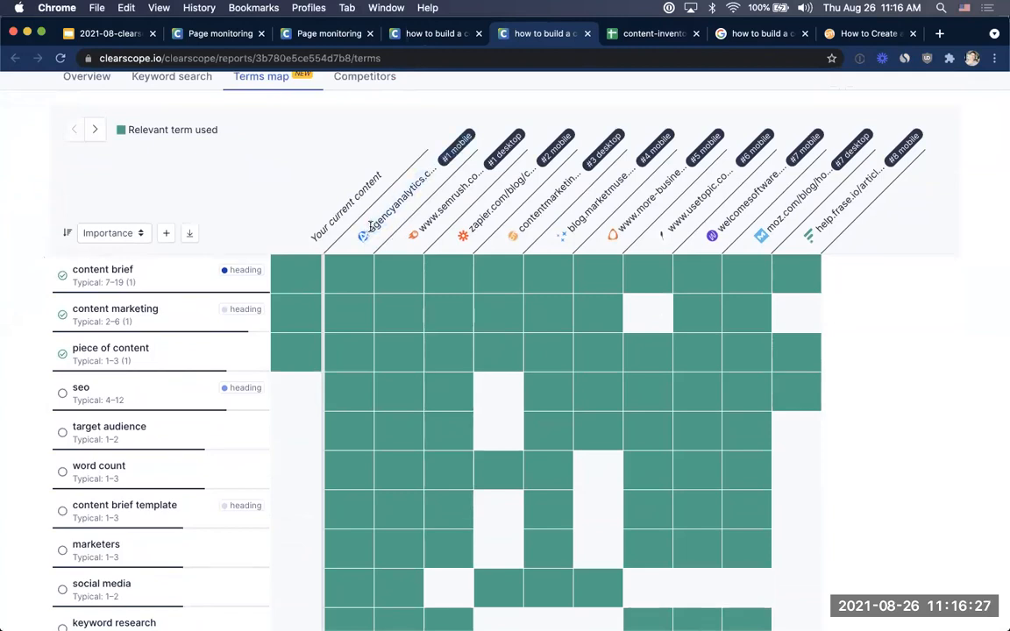
left_click(347, 276)
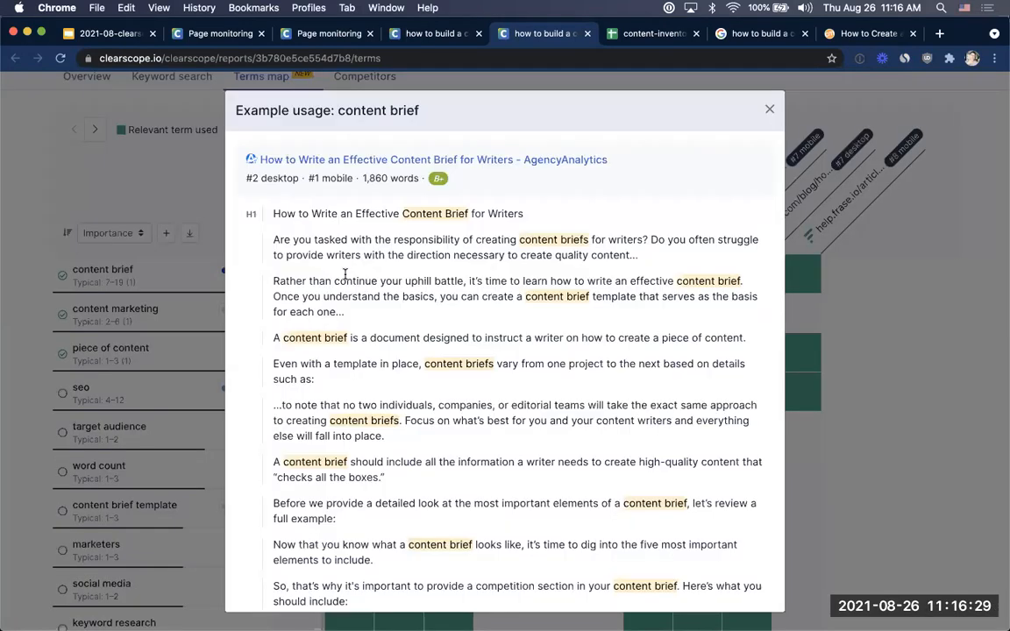
scroll(481, 310, "down", 5)
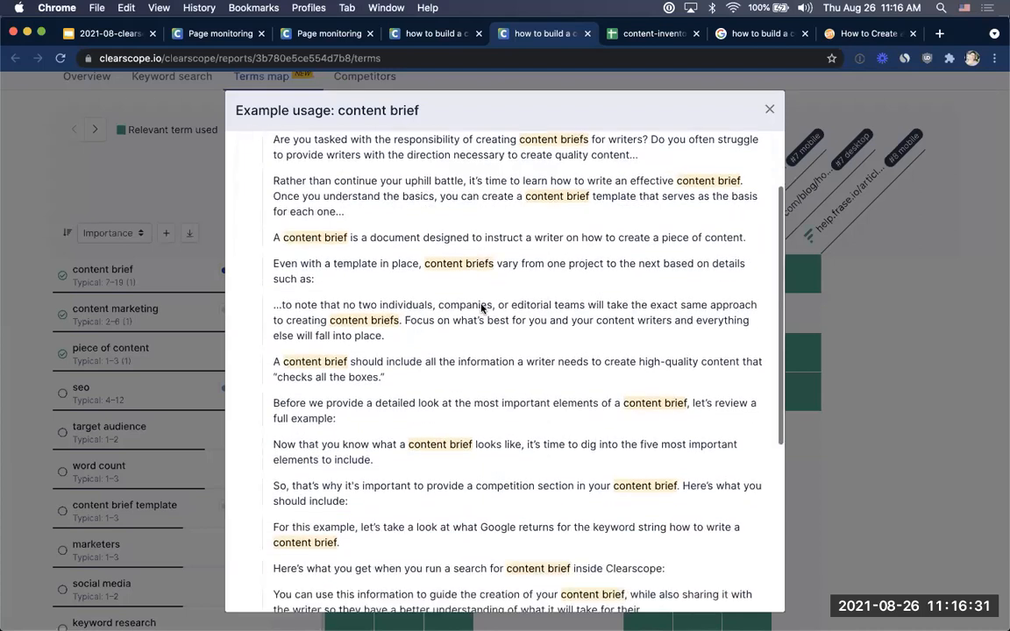
scroll(480, 310, "down", 2)
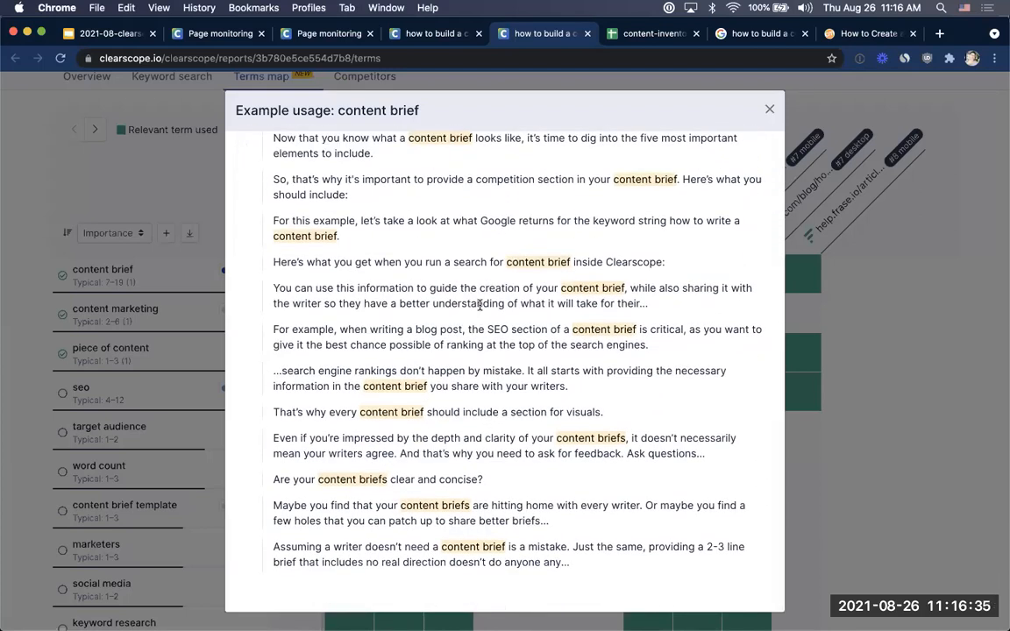
scroll(479, 304, "up", 5)
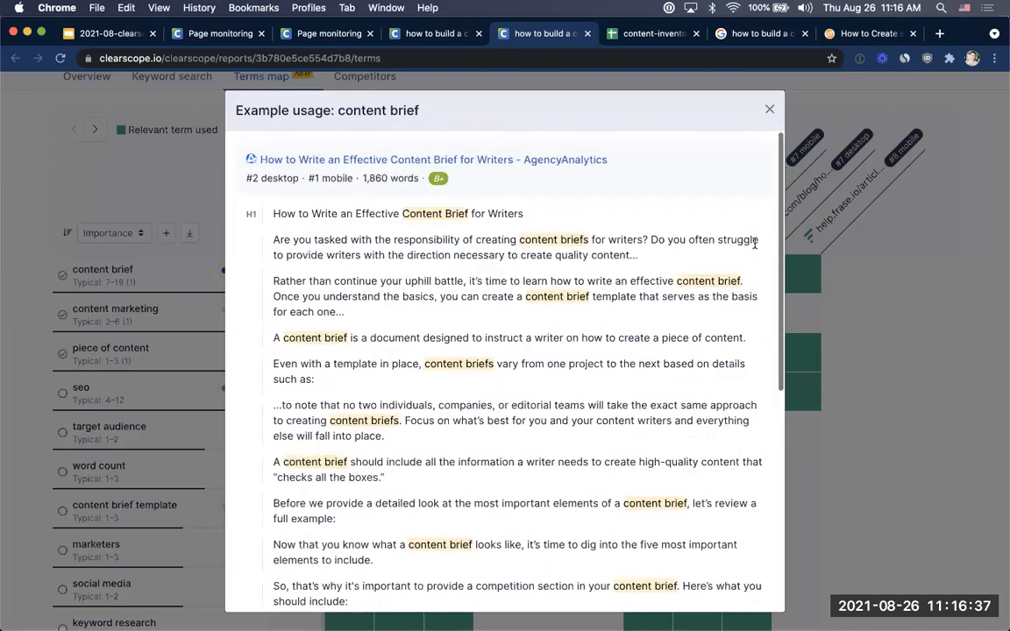
left_click(898, 327)
Examine which relevant terms the current content and each competitor page use throughout the terms map, from the most to the least important
scroll(186, 367, "down", 5)
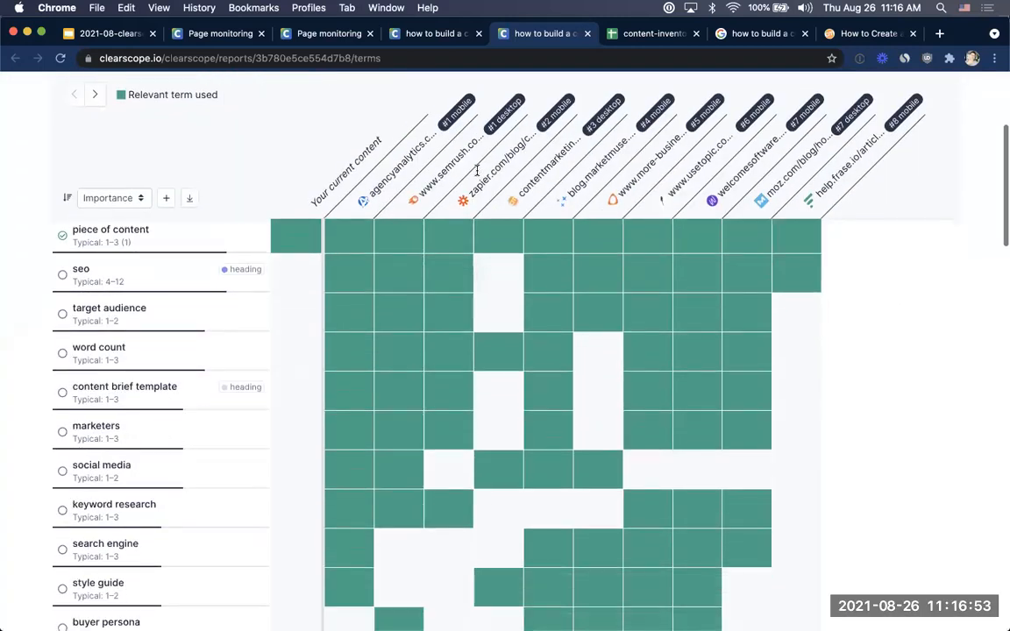
scroll(390, 440, "down", 3)
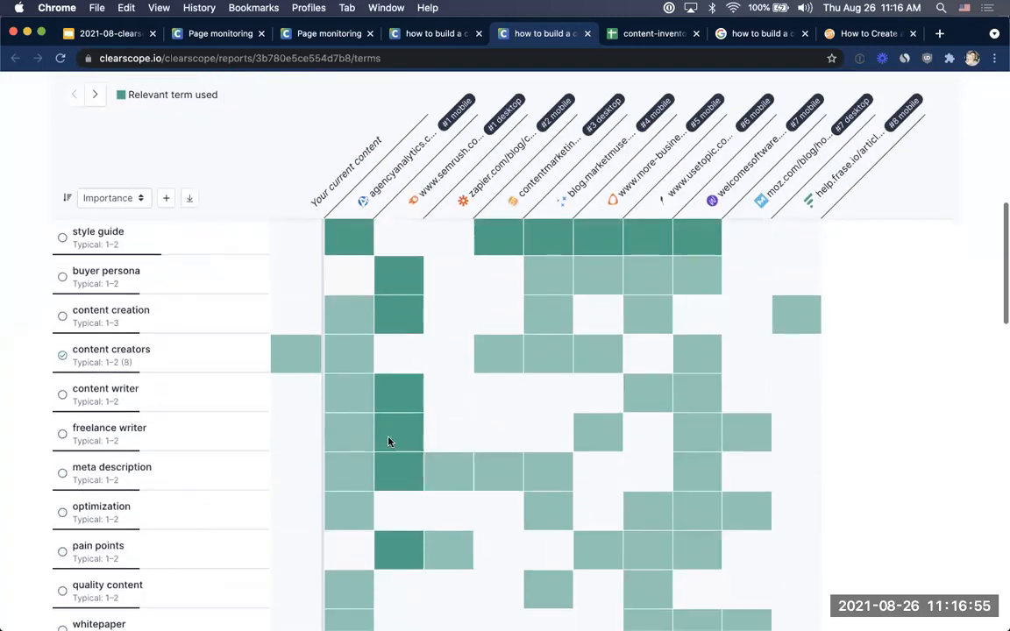
scroll(653, 451, "down", 3)
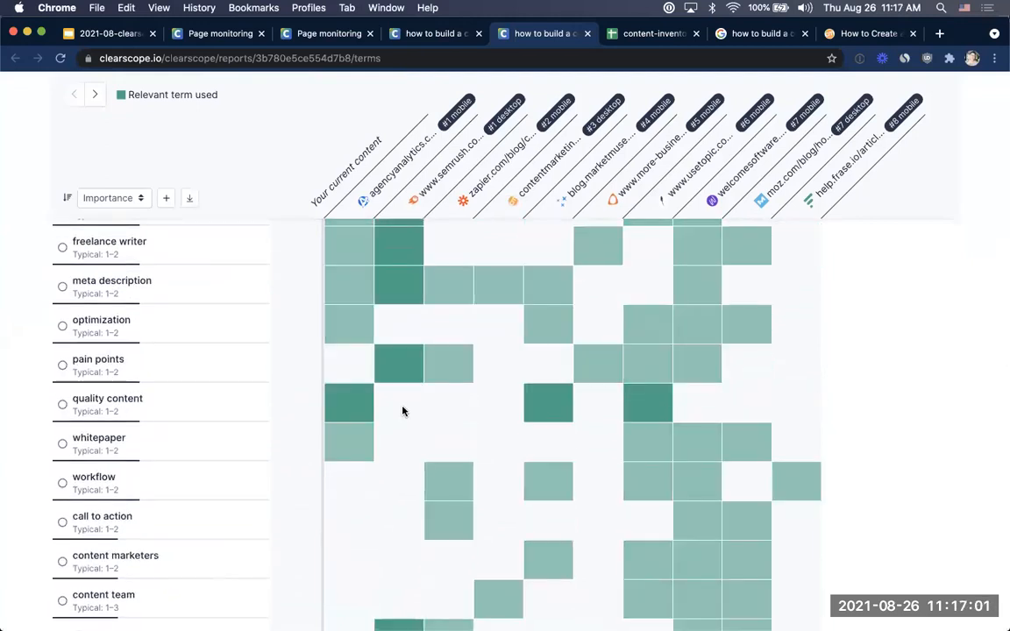
mouse_move(116, 405)
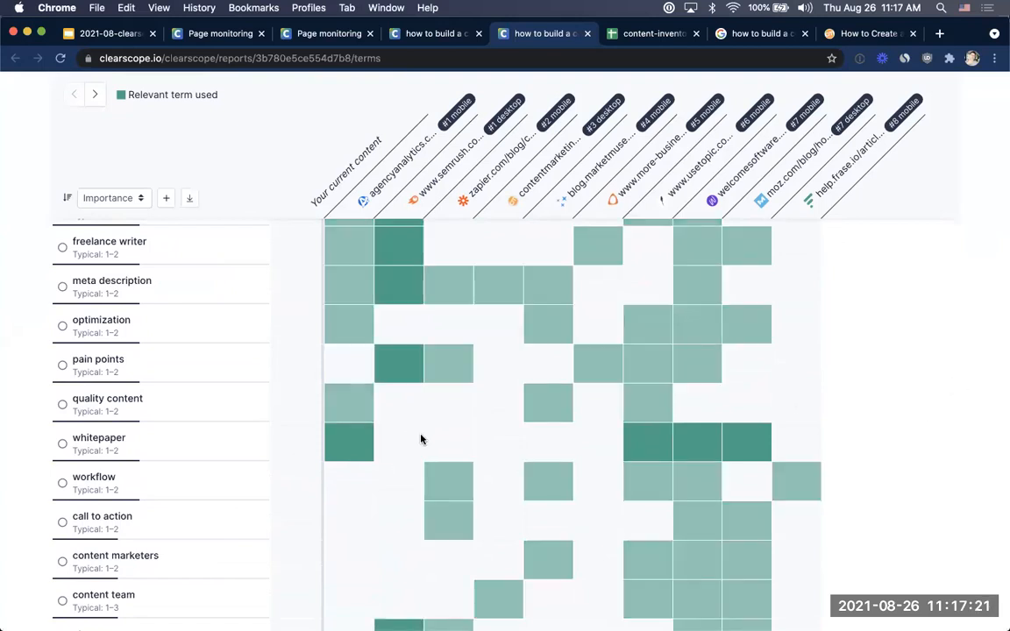
scroll(420, 439, "up", 10)
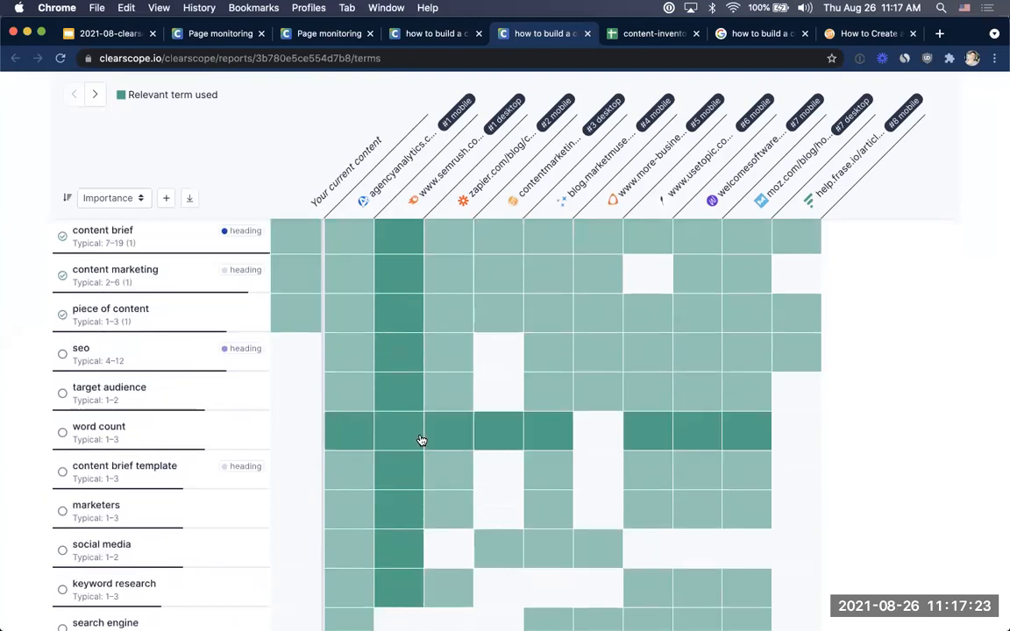
scroll(420, 439, "up", 2)
scroll(422, 439, "down", 3)
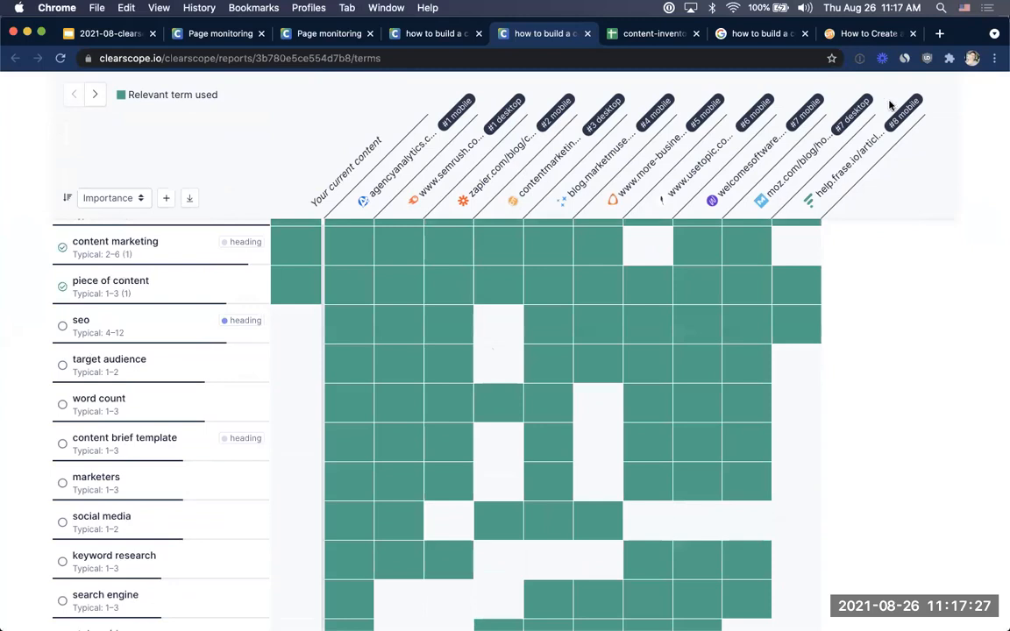
scroll(654, 442, "down", 5)
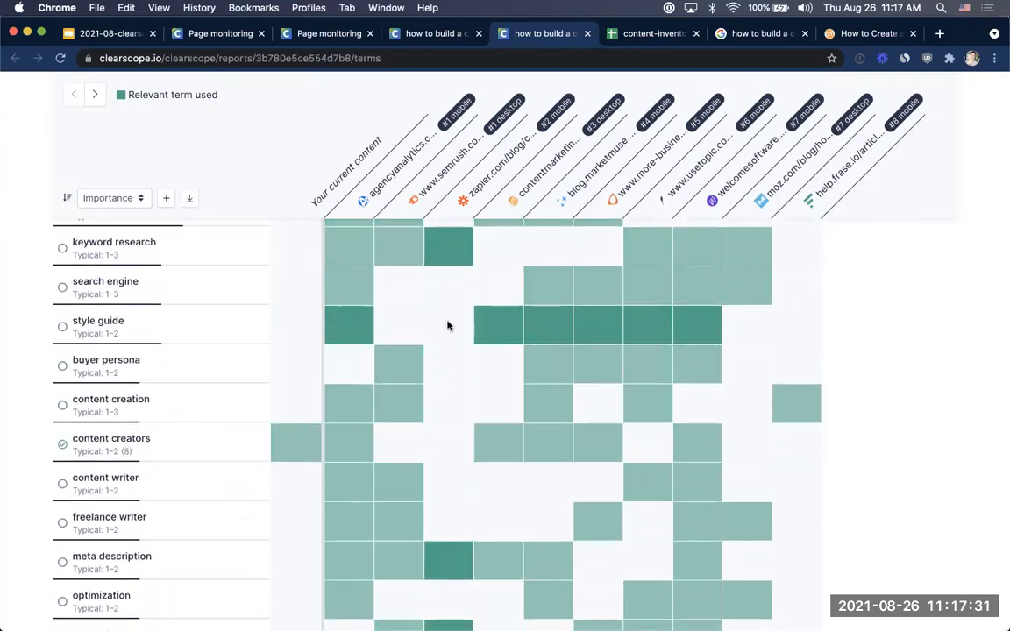
scroll(447, 326, "down", 15)
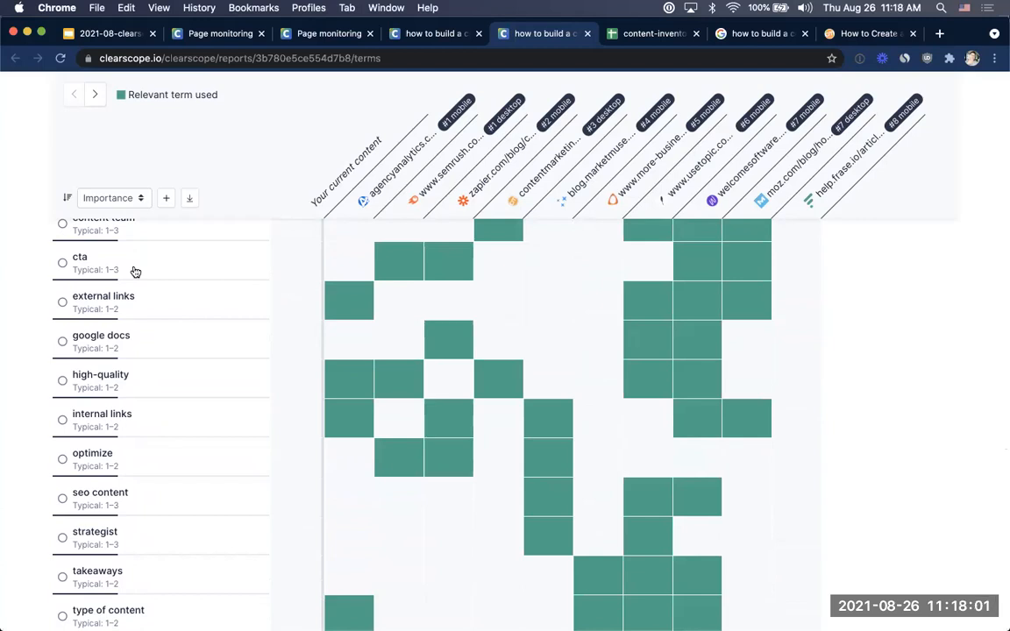
scroll(456, 373, "down", 5)
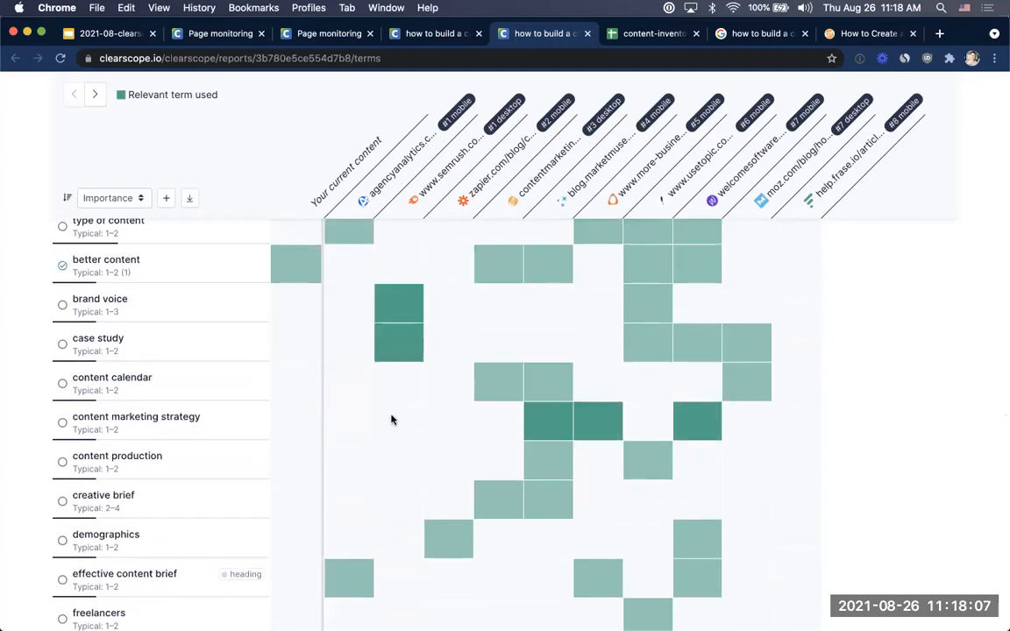
scroll(392, 420, "down", 5)
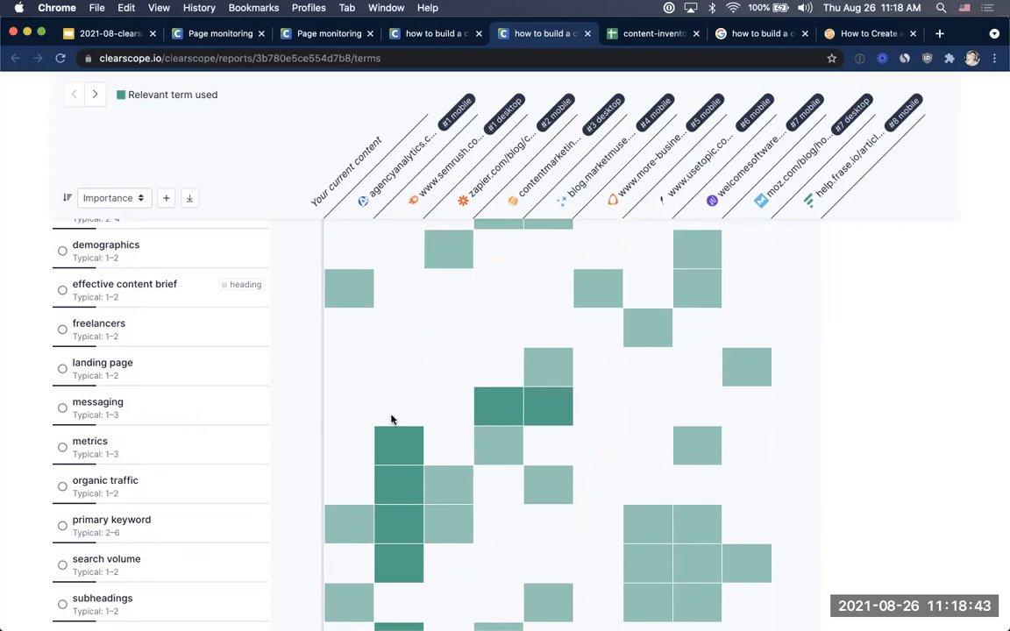
scroll(392, 419, "up", 10)
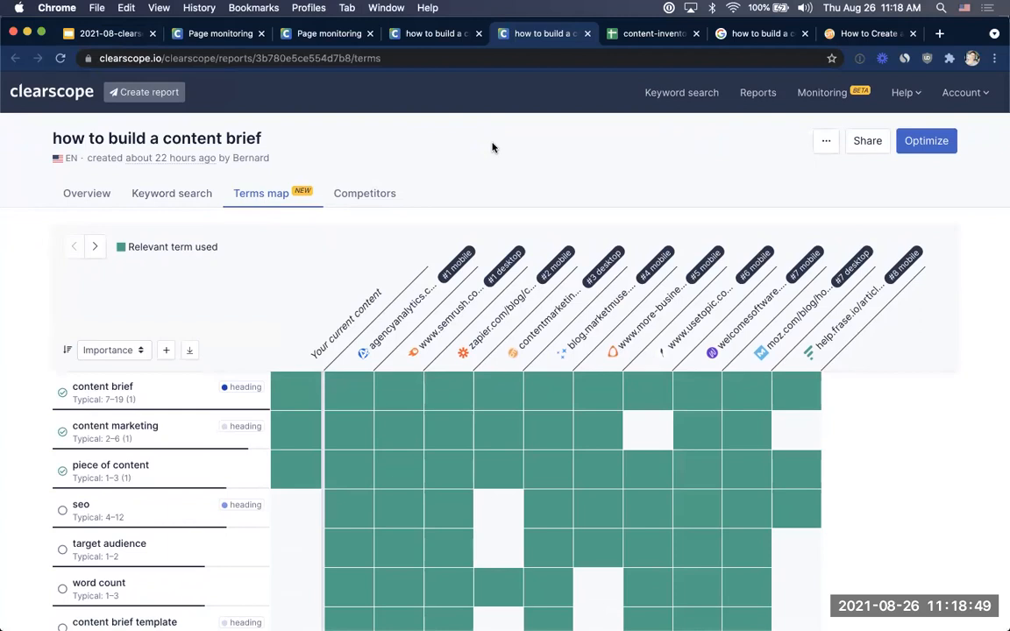
scroll(455, 406, "down", 3)
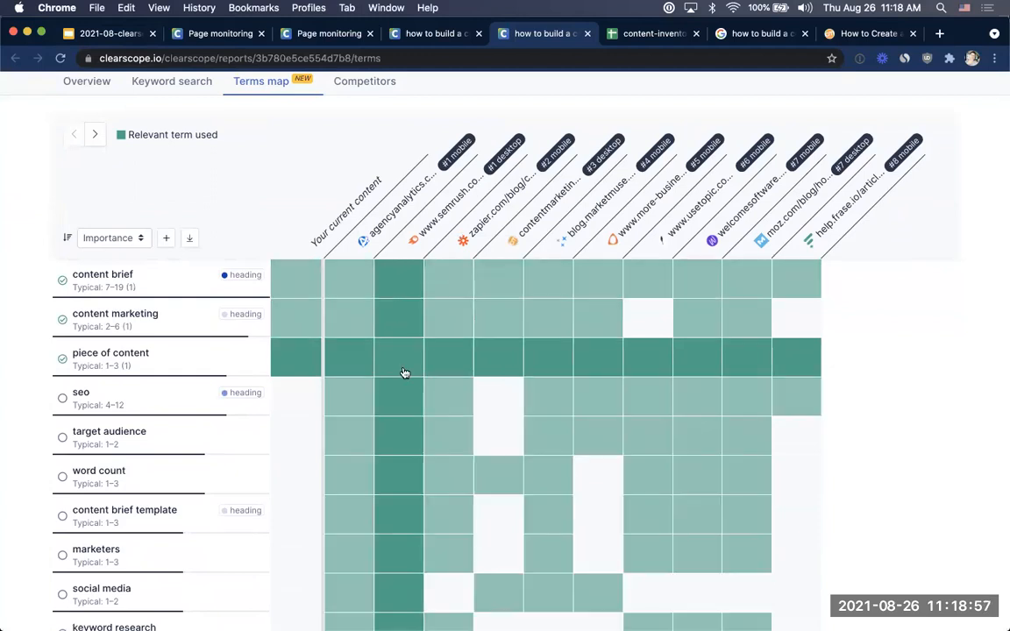
scroll(404, 372, "down", 5)
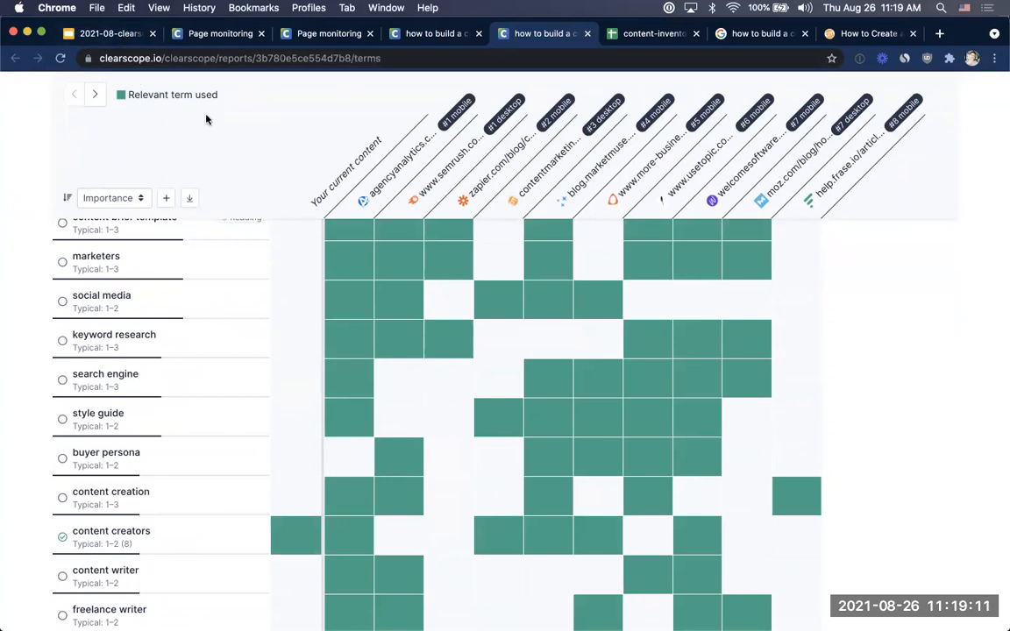
Switch to the Google Slides deck, show the "Advanced ways to use Clearscope" slide and look ahead to the Content Inventory Analysis slides
left_click(83, 34)
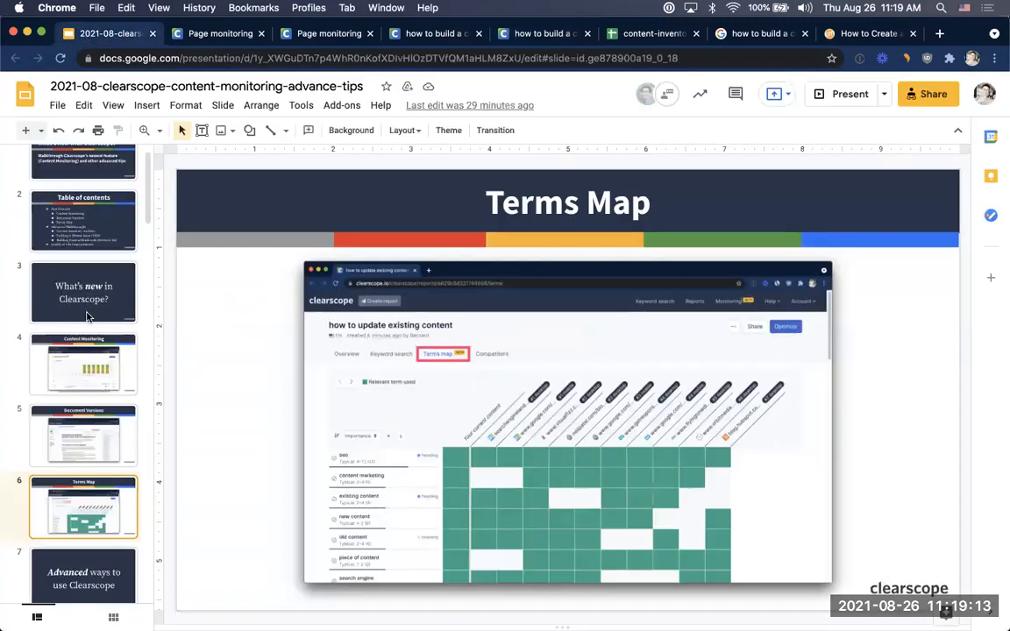
scroll(79, 350, "down", 2)
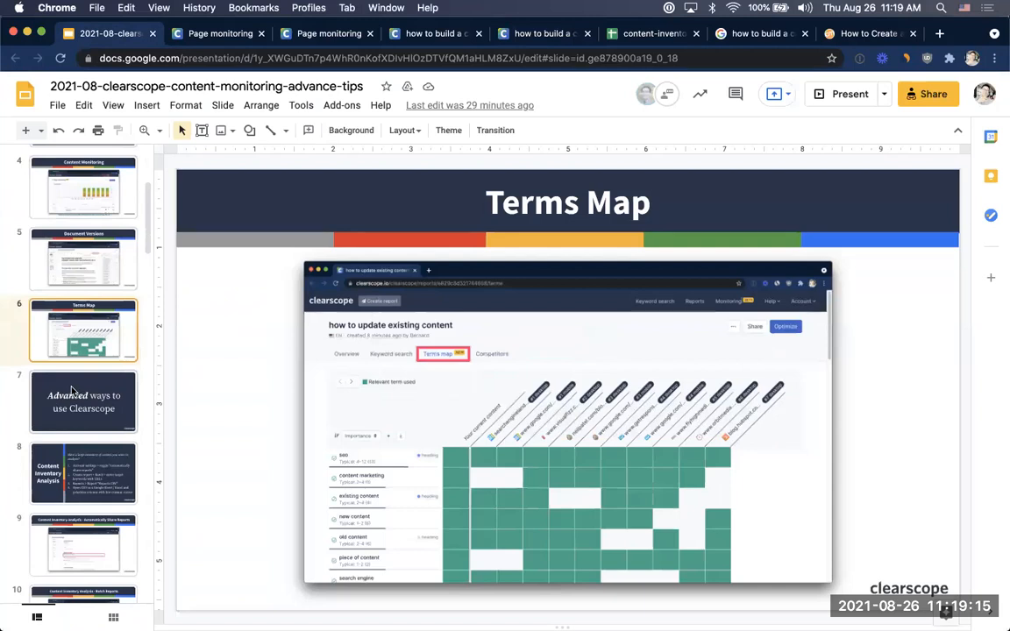
left_click(113, 427)
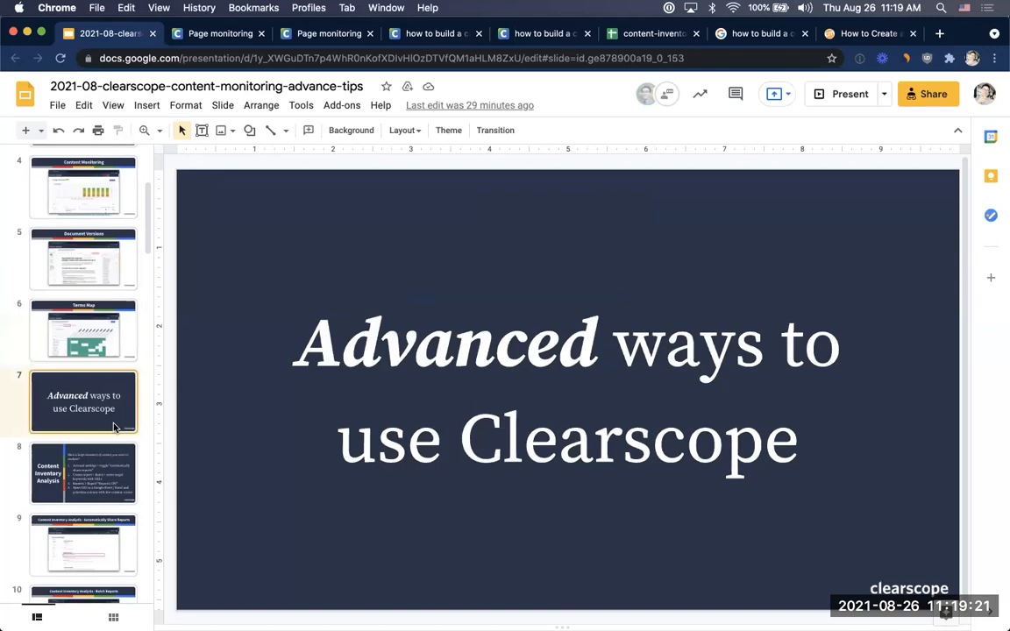
scroll(113, 427, "down", 3)
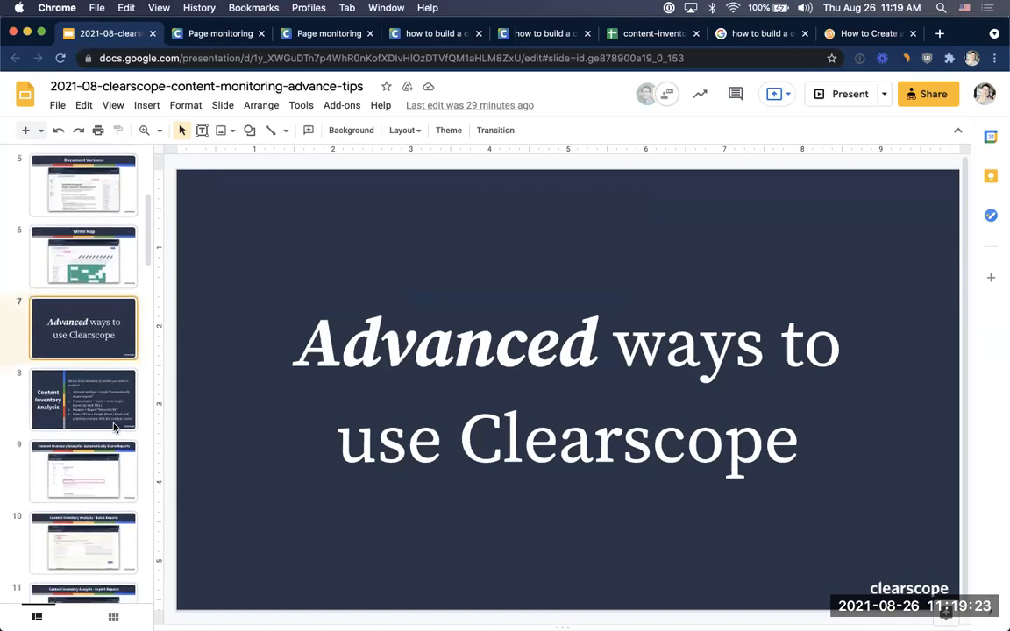
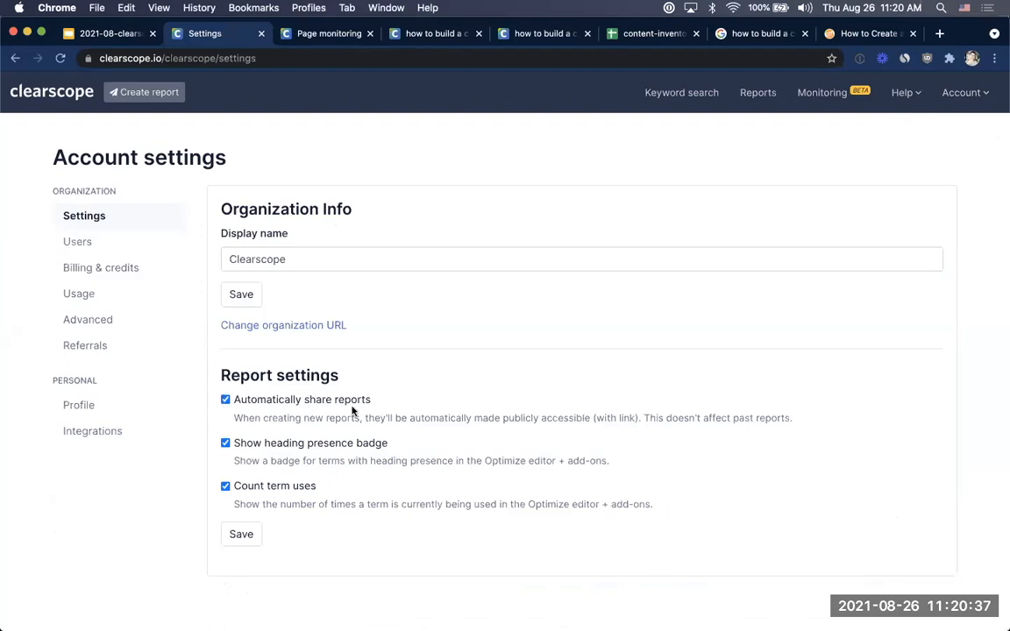
left_click_drag(230, 398, 423, 399)
left_click(424, 400)
double_click(361, 399)
double_click(312, 401)
triple_click(289, 419)
left_click(564, 368)
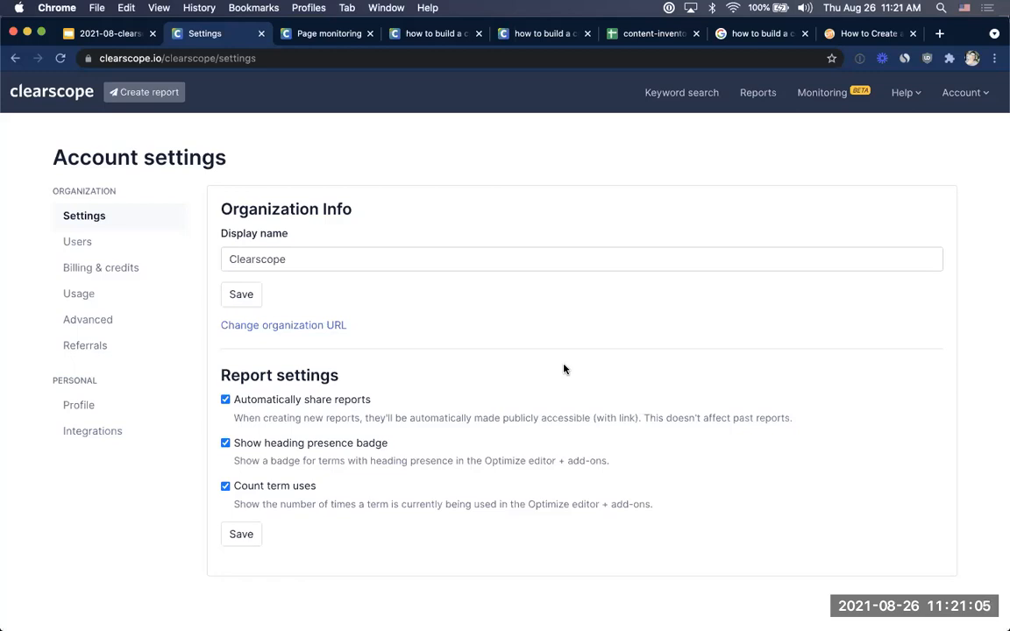
Save the report settings and go to the Clearscope home page for creating a report
left_click(258, 542)
left_click(40, 92)
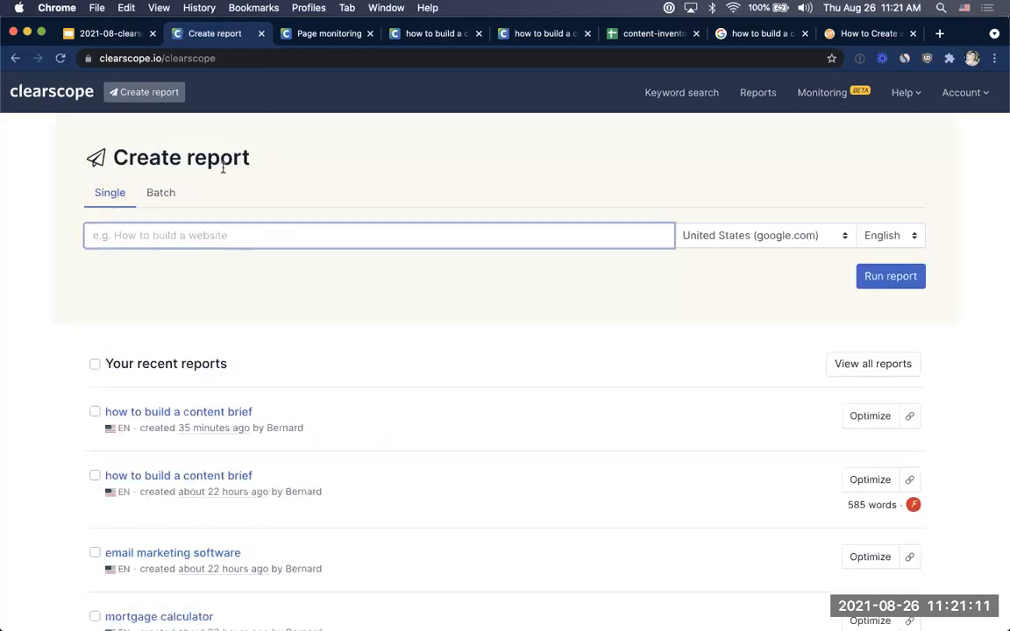
Switch to the content-inventory-example Google Sheet and copy the target keywords from "best credit cards" through "what is a credit score" (F4:F9)
left_click(637, 33)
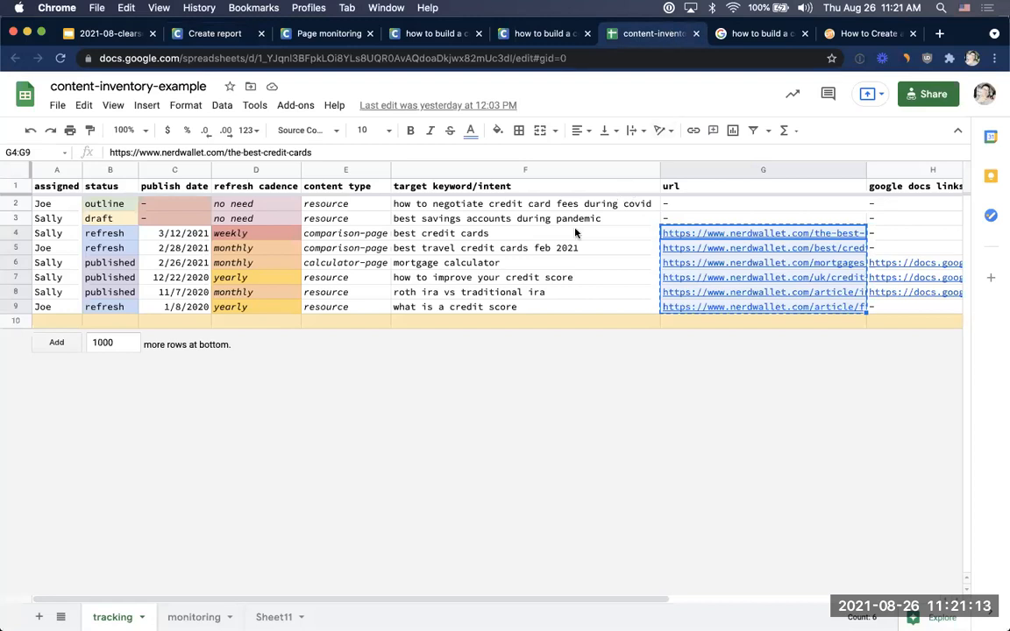
left_click_drag(541, 248, 538, 301)
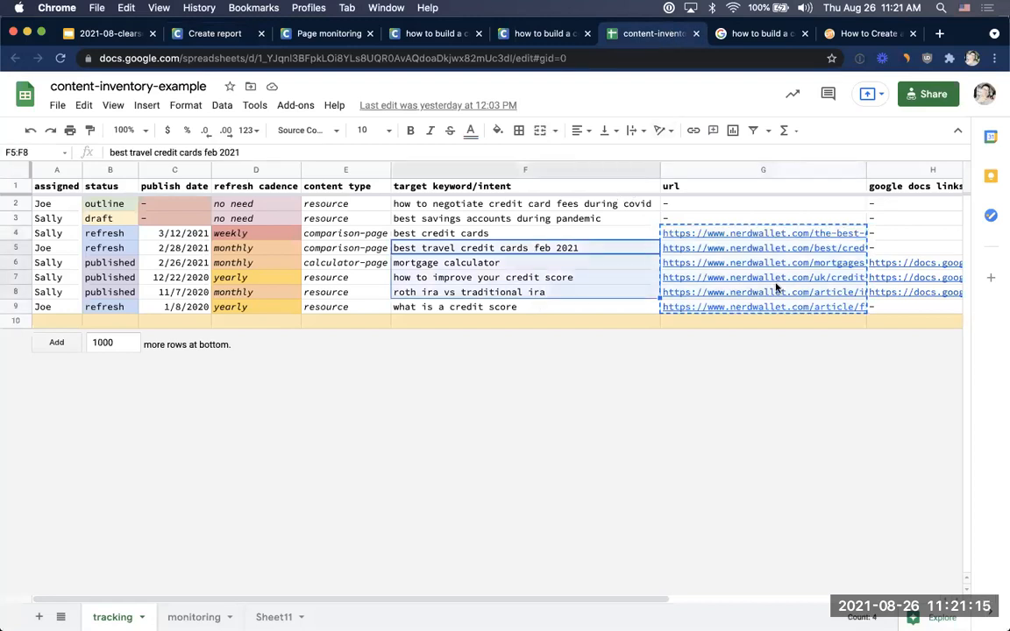
mouse_move(776, 286)
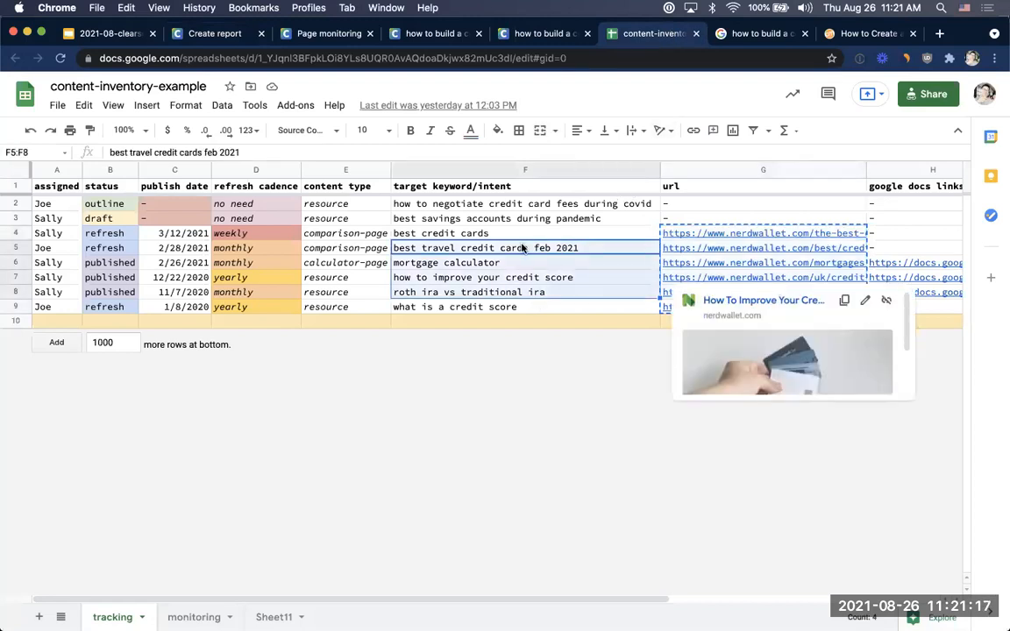
left_click(482, 221)
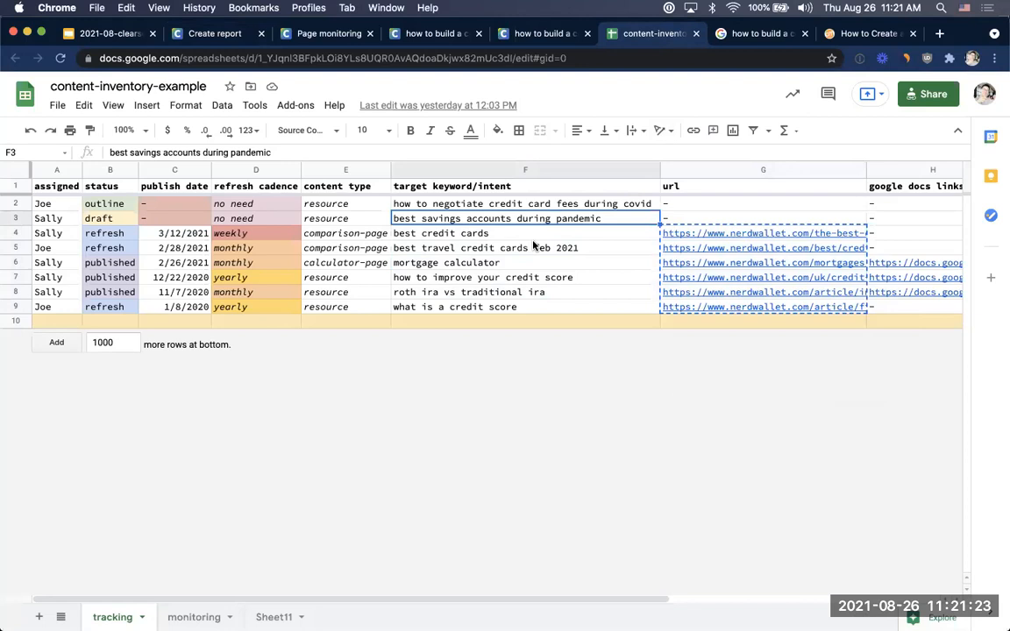
left_click(533, 246)
left_click(539, 233)
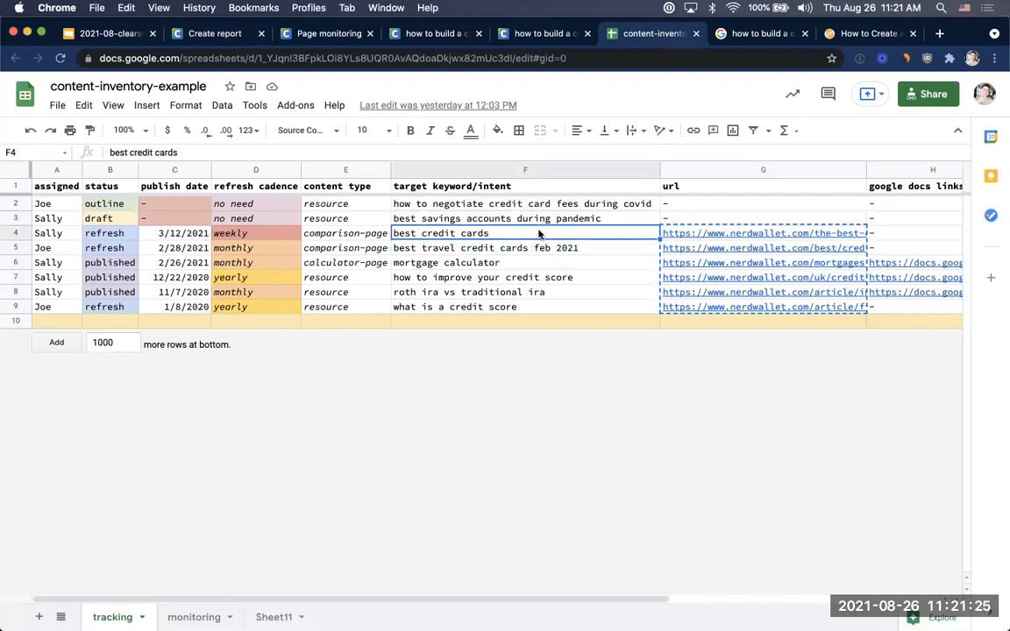
left_click(525, 305, "shift")
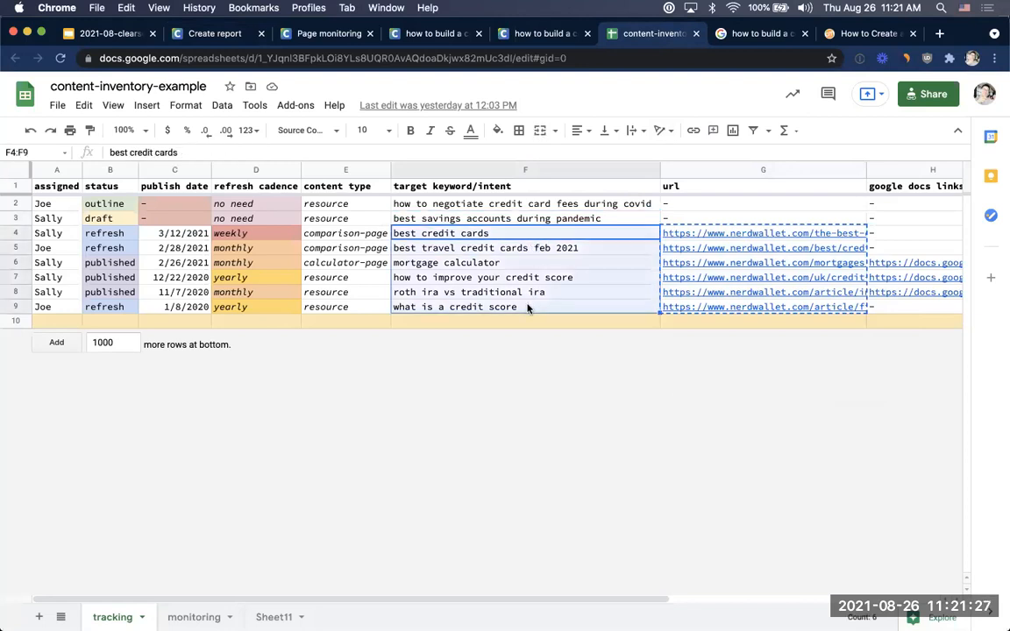
left_click(551, 263, "shift")
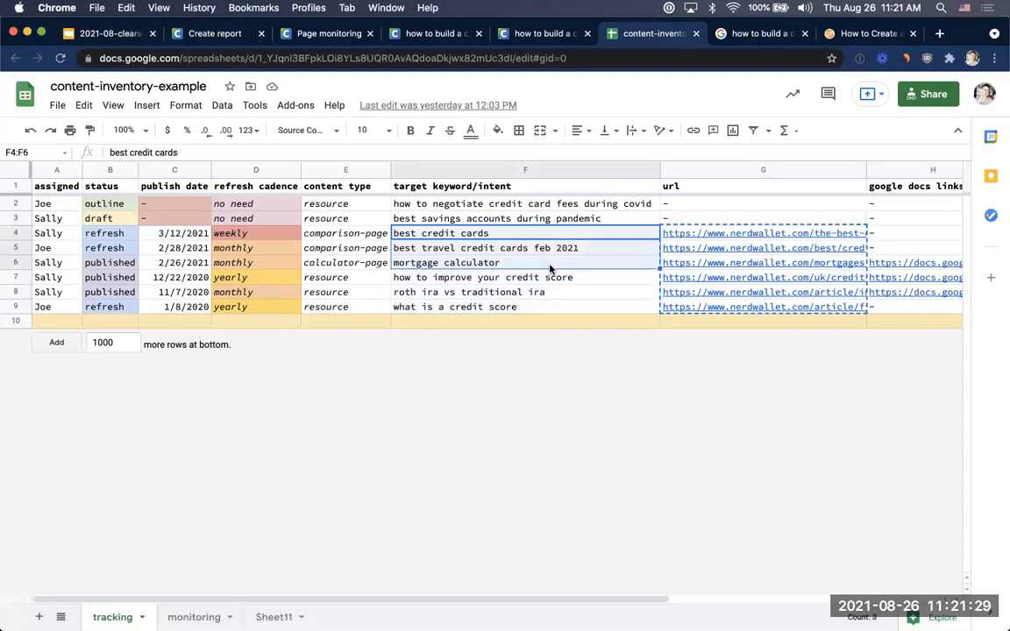
left_click(525, 306, "shift")
key("super+c")
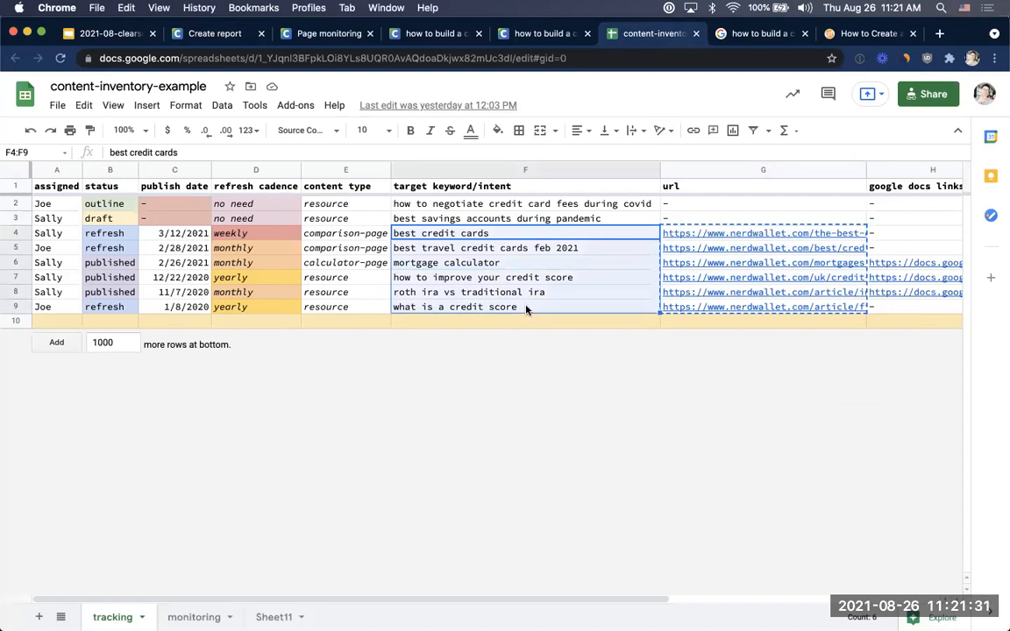
Return to Clearscope and paste the copied keywords as the queries of a batch report
left_click(233, 33)
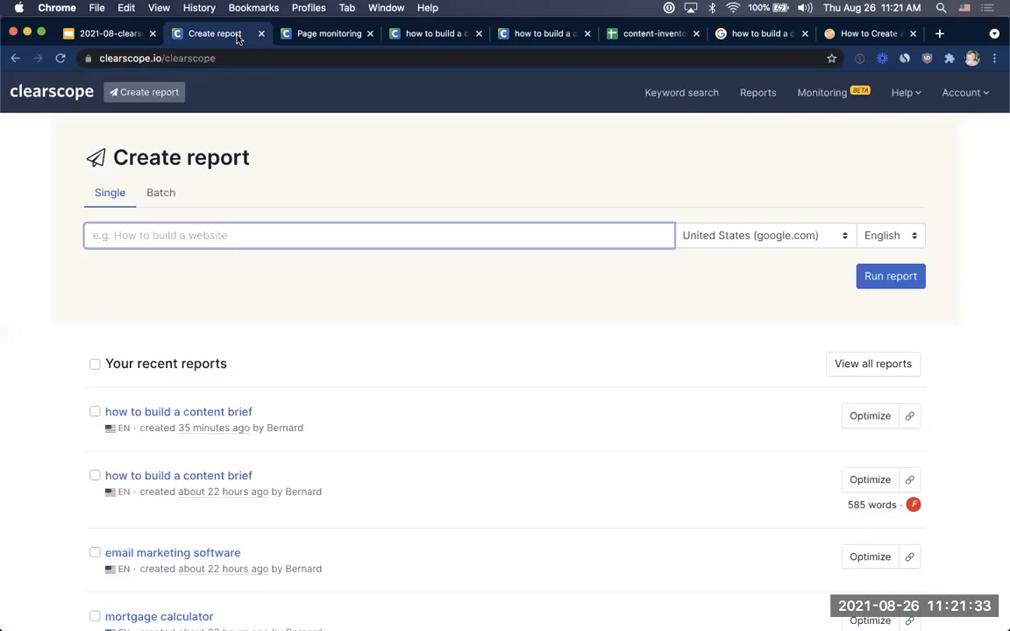
left_click(166, 196)
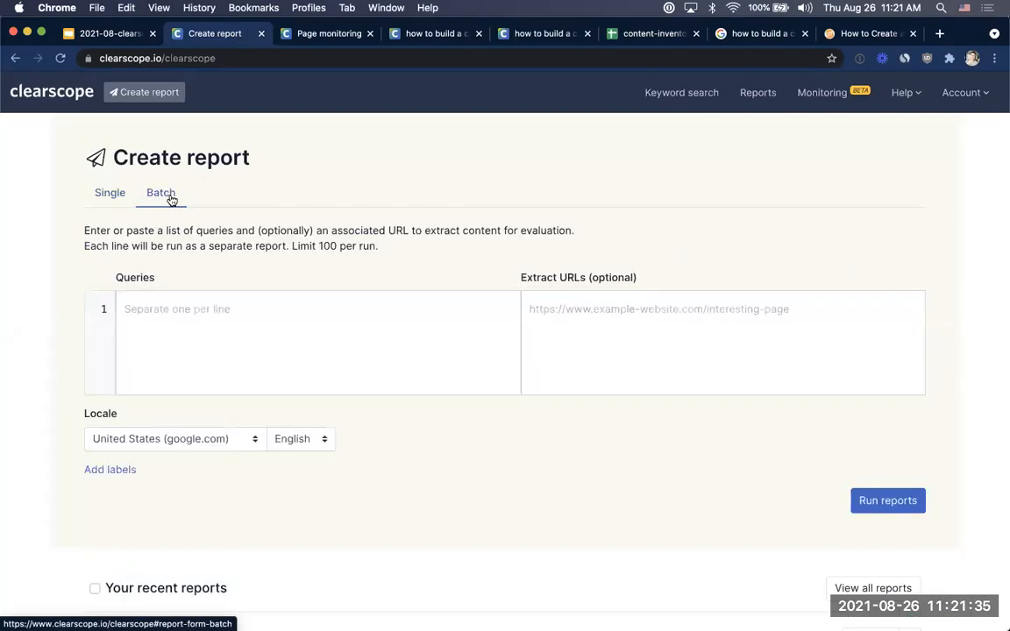
left_click(202, 316)
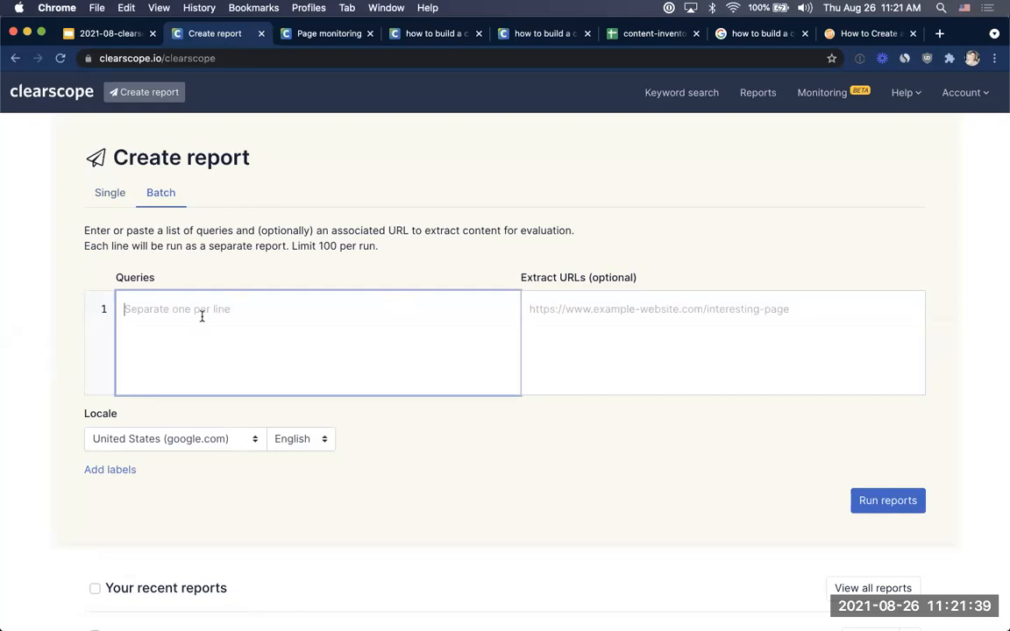
key("super+v")
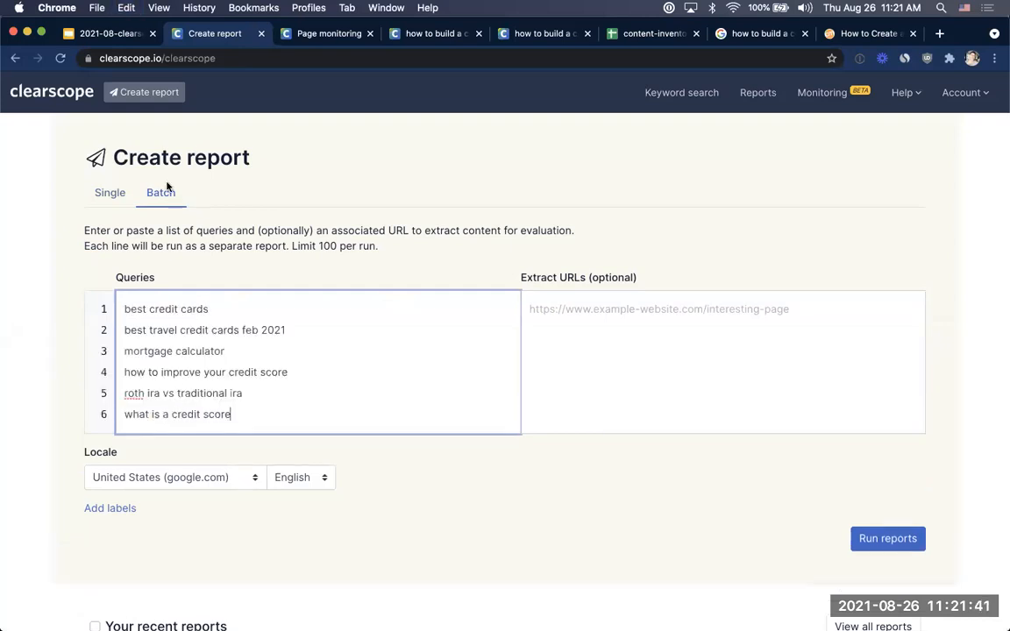
Copy the matching nerdwallet.com URLs in G4:G9 of the inventory sheet and paste them as the batch report's Extract URLs in Clearscope
left_click(640, 35)
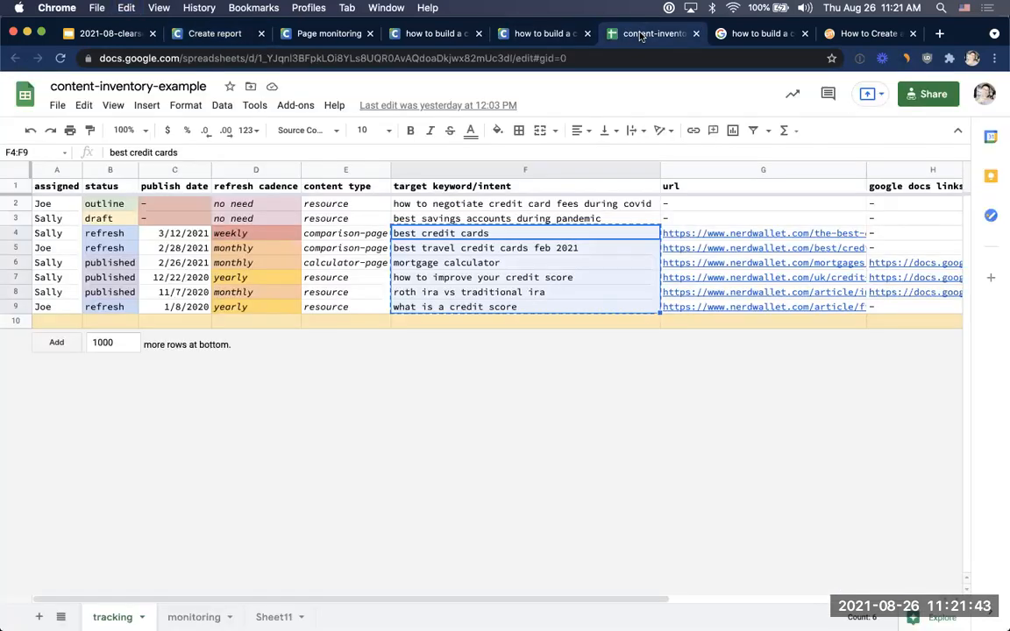
left_click_drag(734, 234, 754, 306)
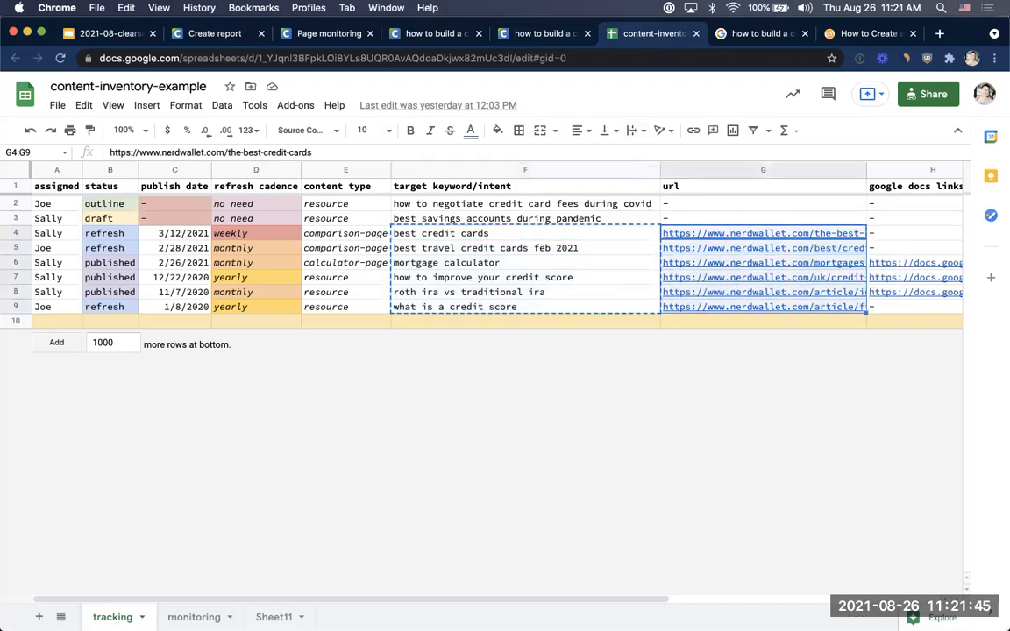
left_click(206, 35)
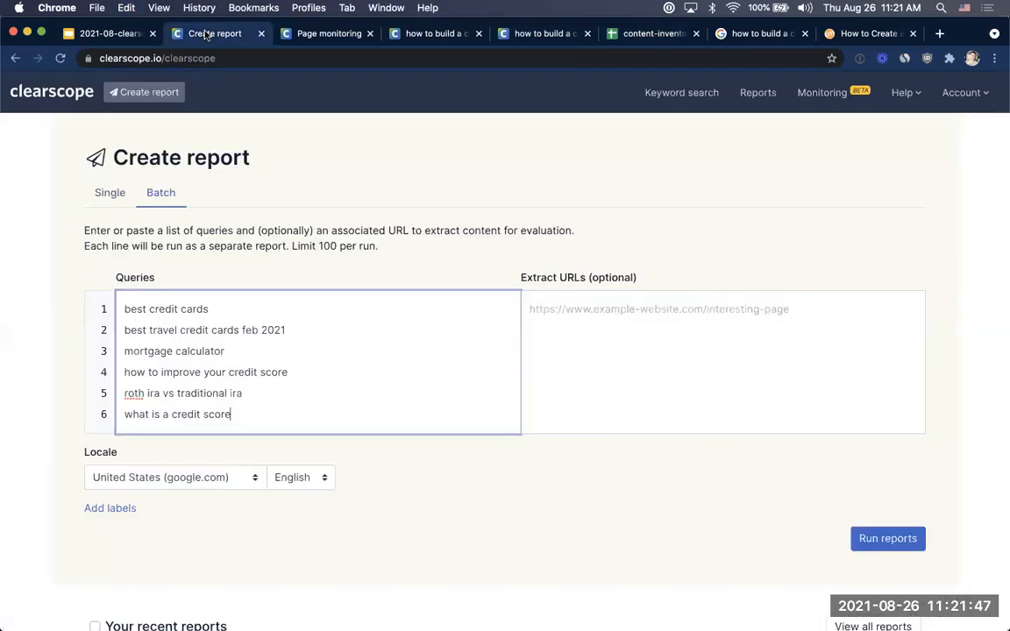
left_click(622, 350)
type("https://www.nerdwallet.com/the-best-credit-cards https://www.nerdwallet.com/best/credit-cards/travel https://www.nerdwallet.com/mortgages/mortgage-calculator https://www.nerdwallet.com/uk/credit-cards/how-to-improve-your-credit-score/ https://www.nerdwallet.com/article/investing/roth-or-traditional-ira-account https://www.nerdwallet.com/article/finance/credit-score-ranges-and-how-to-improve")
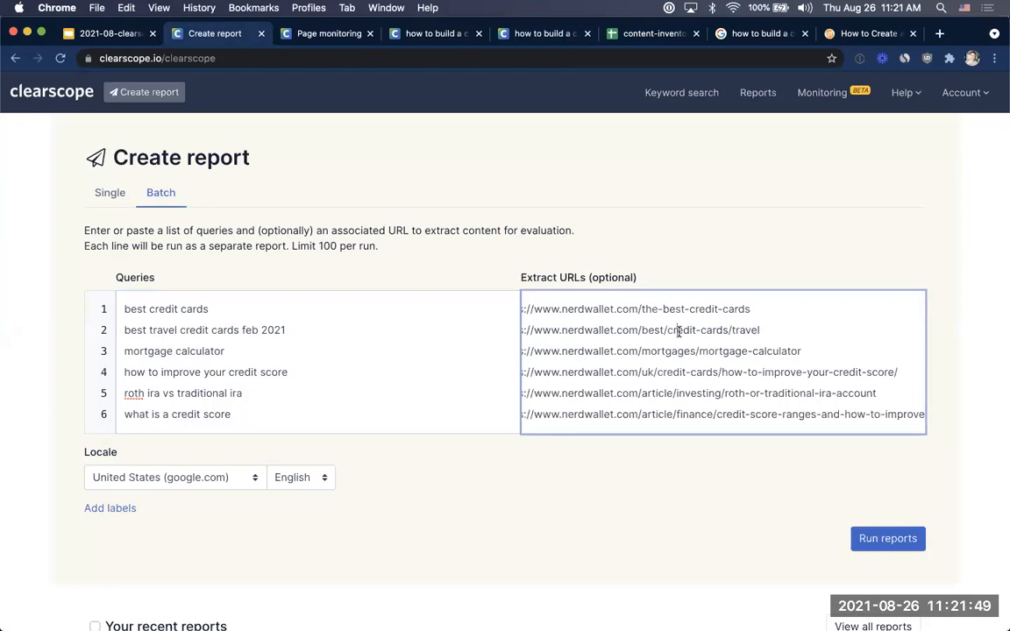
left_click(679, 331)
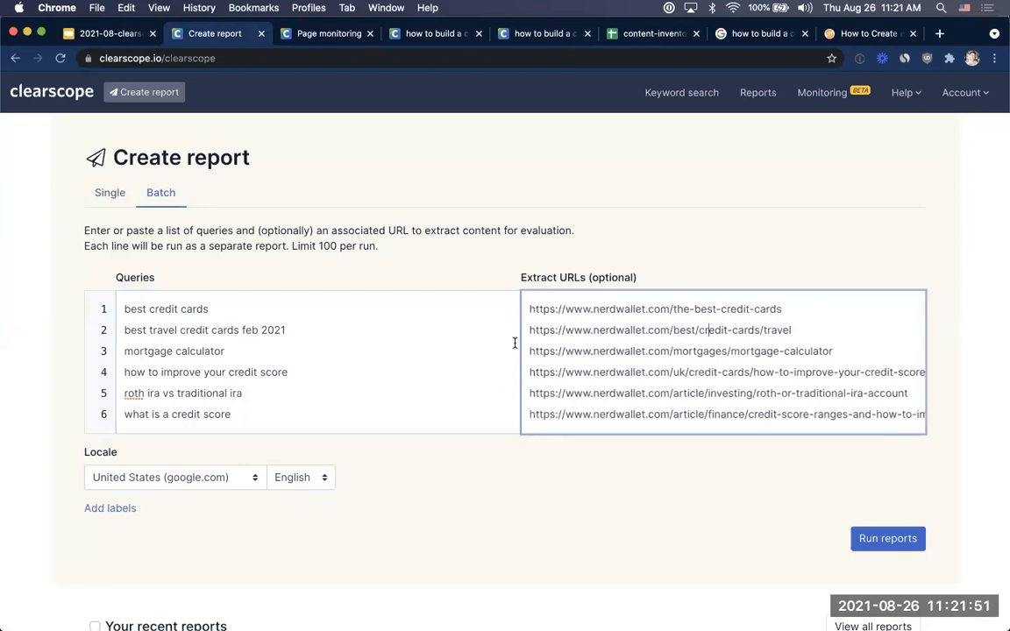
Look at the labels available for the batch, leave them unattached, and run the reports
left_click(92, 509)
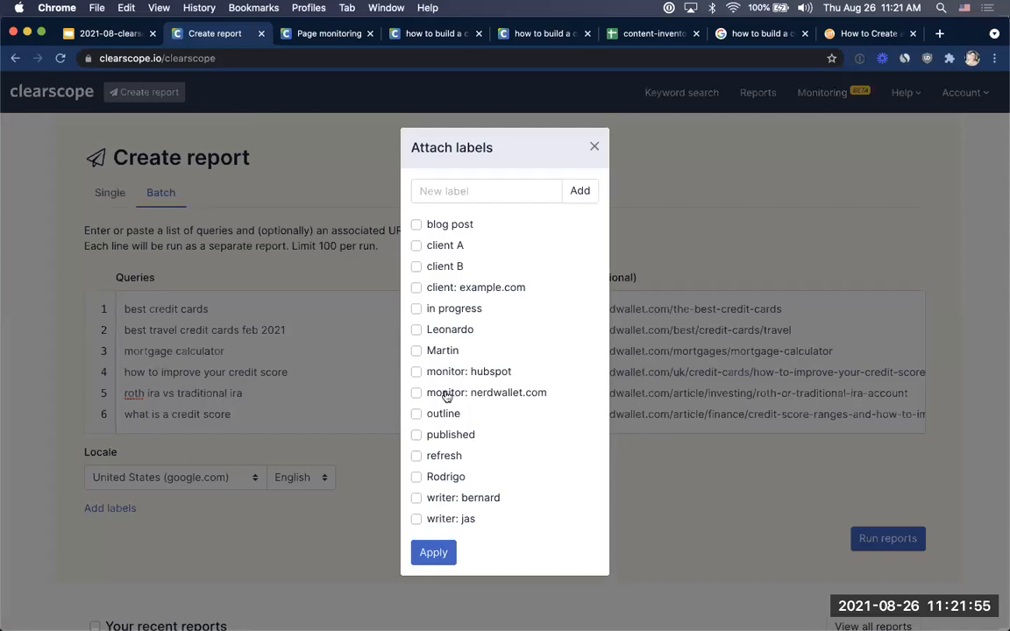
left_click(692, 480)
left_click(889, 539)
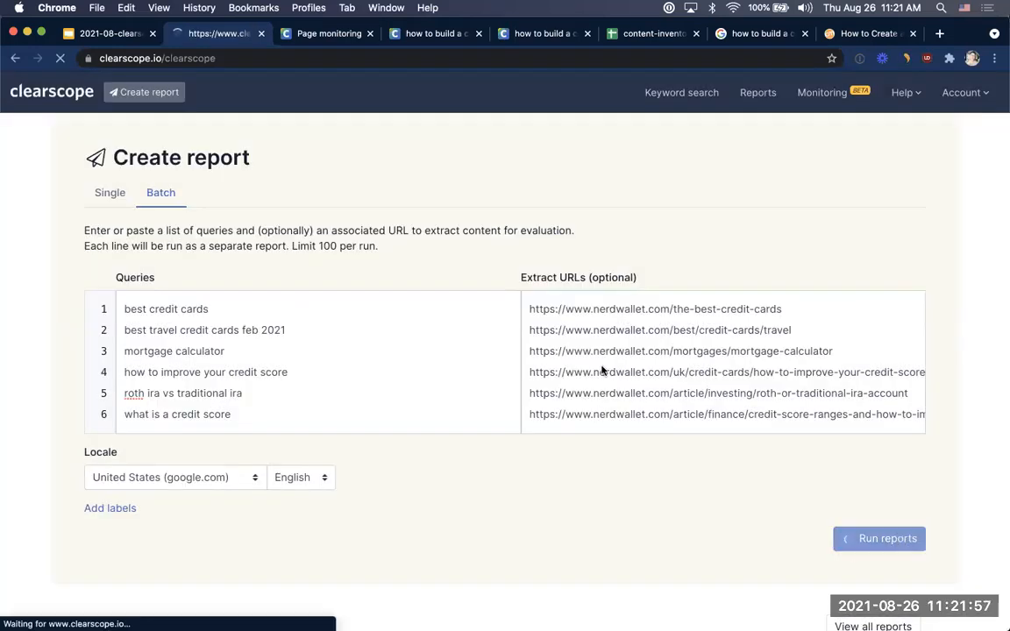
scroll(613, 351, "down", 5)
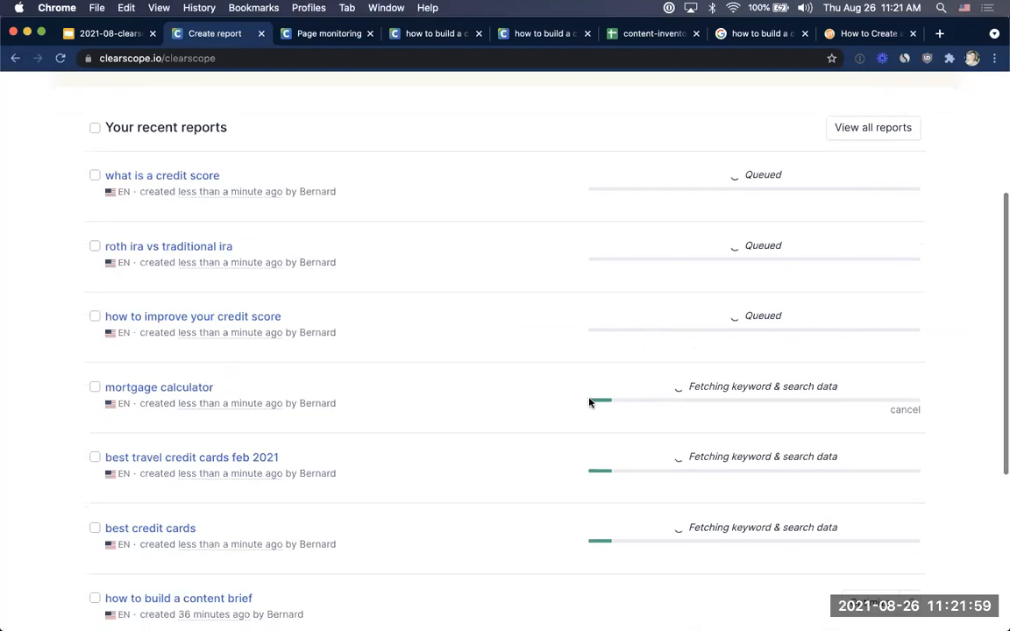
scroll(590, 403, "up", 5)
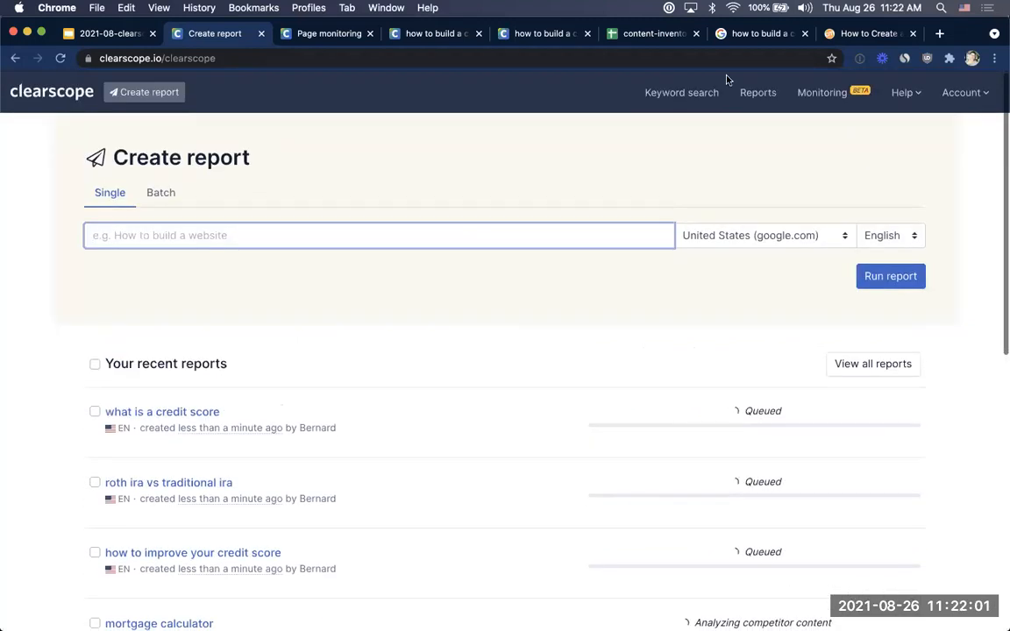
Go to the Reports list and check the progress of the new batch reports
left_click(756, 93)
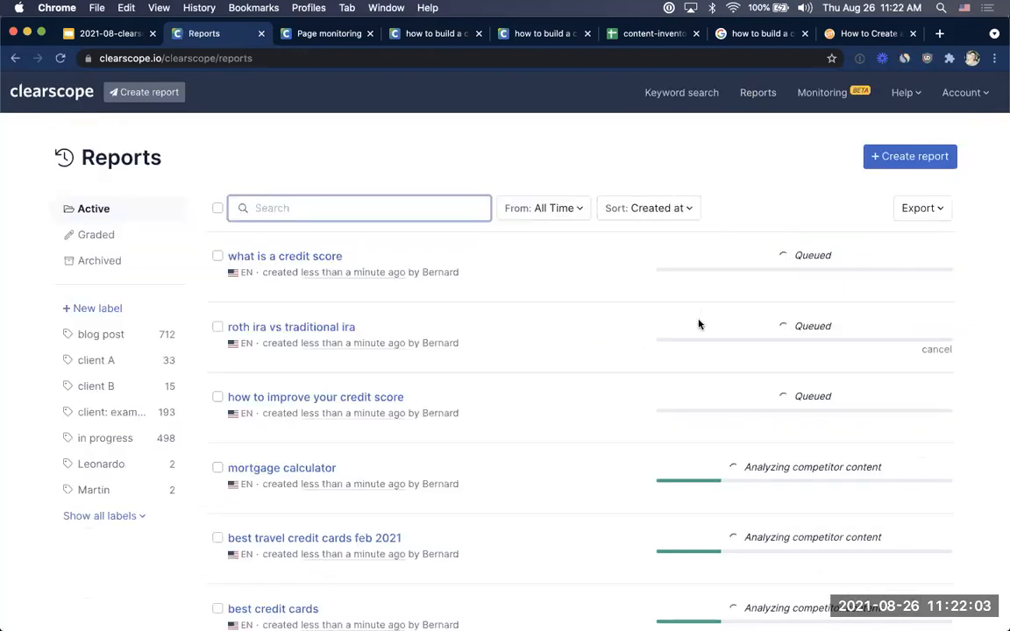
scroll(697, 324, "down", 3)
scroll(698, 324, "down", 1)
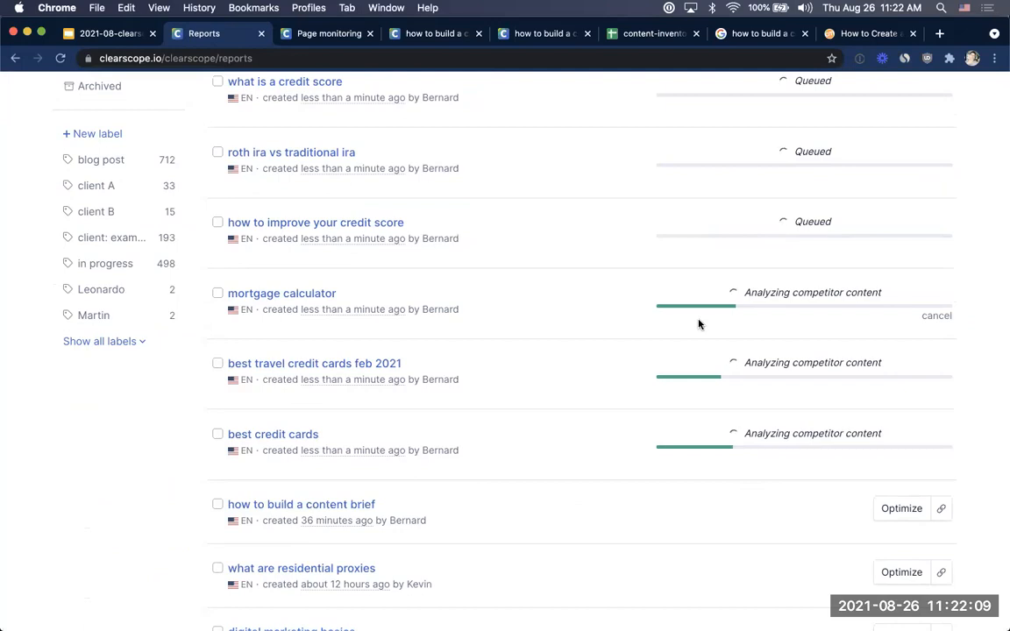
scroll(698, 325, "up", 3)
mouse_move(99, 231)
left_mouse_down()
mouse_move(130, 232)
mouse_move(83, 231)
left_mouse_up()
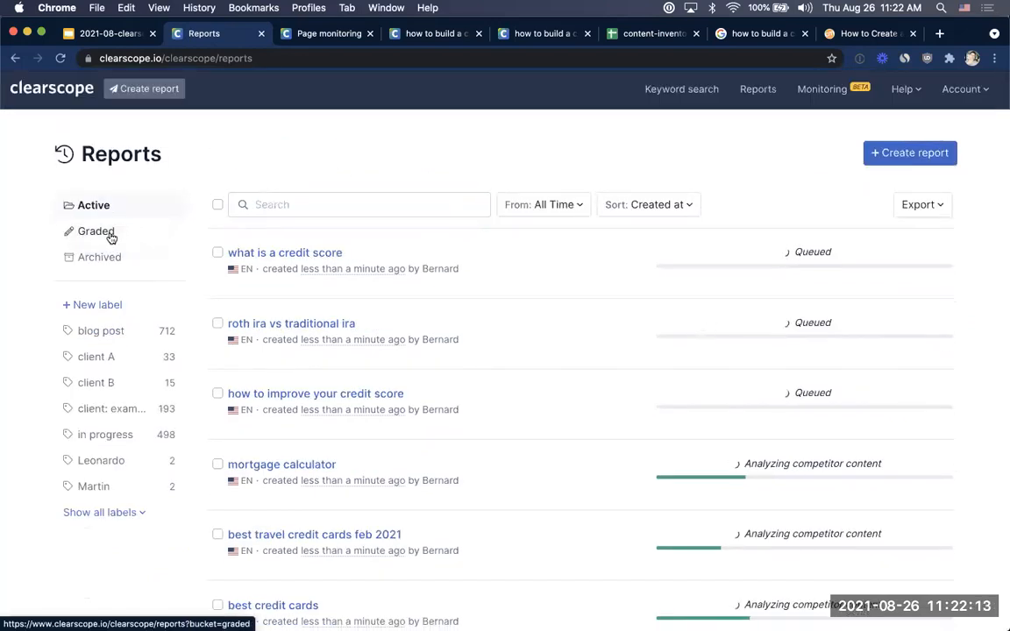
Limit the reports list to graded reports and review their word counts and content grades
left_click(107, 236)
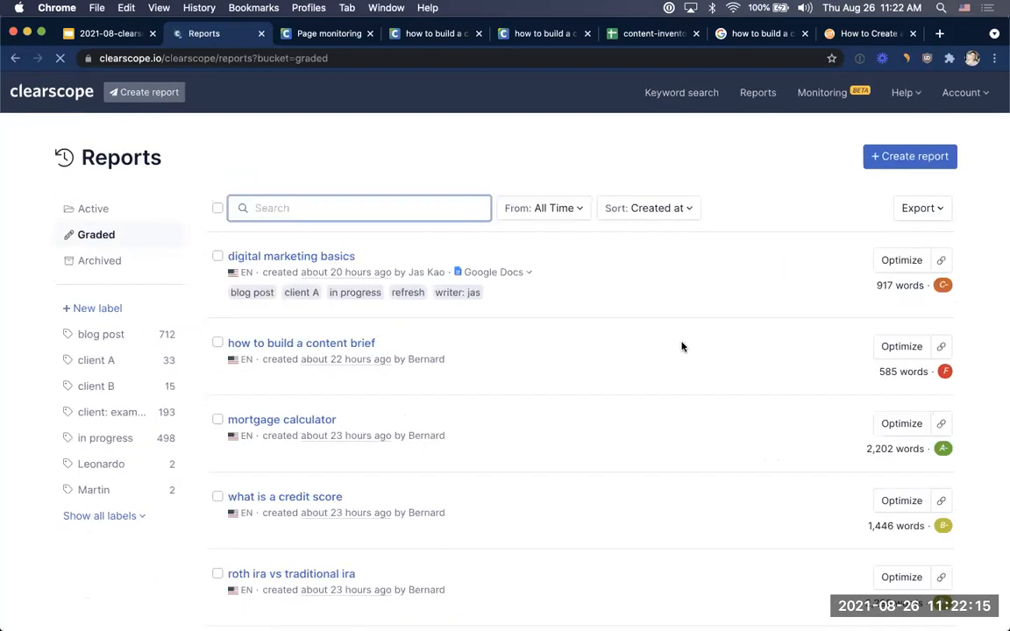
scroll(682, 346, "down", 1)
scroll(682, 346, "down", 2)
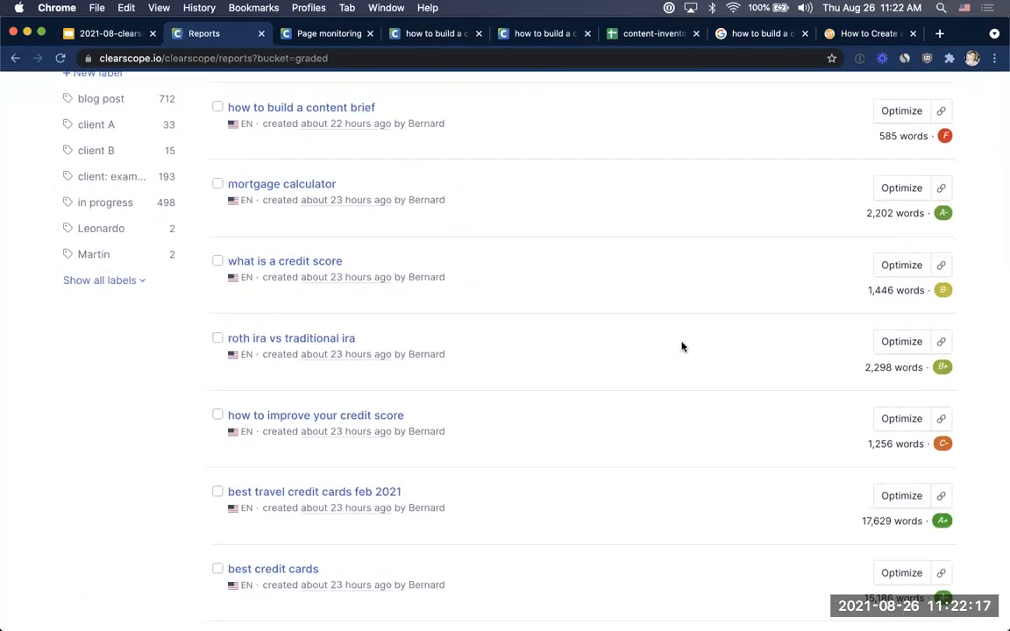
scroll(682, 346, "up", 2)
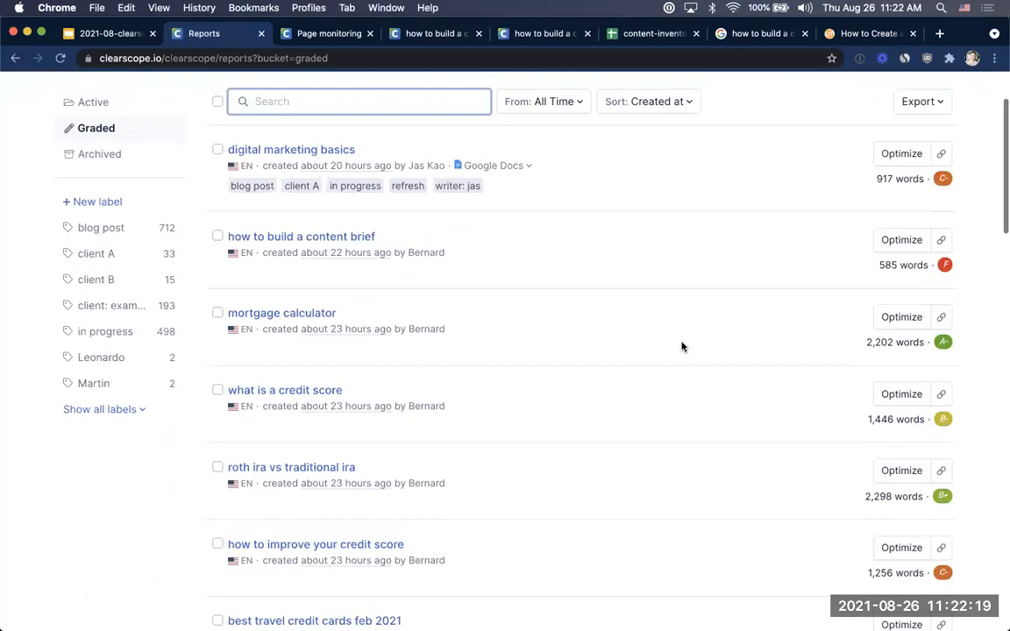
scroll(682, 346, "up", 1)
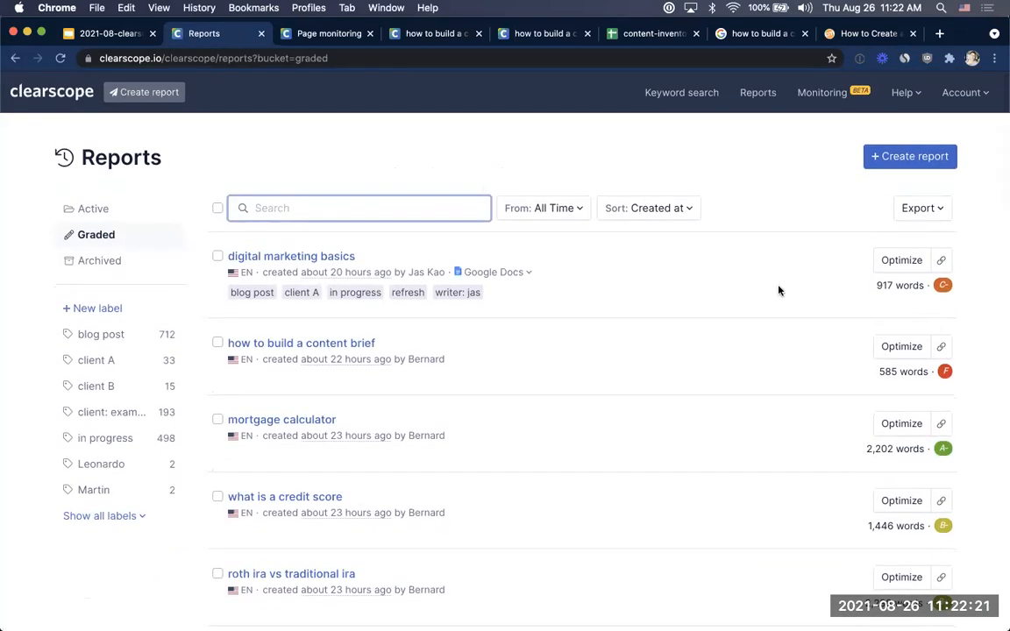
Export the graded reports as a Reports CSV and open reports.csv in Excel
left_click(913, 210)
left_click(816, 254)
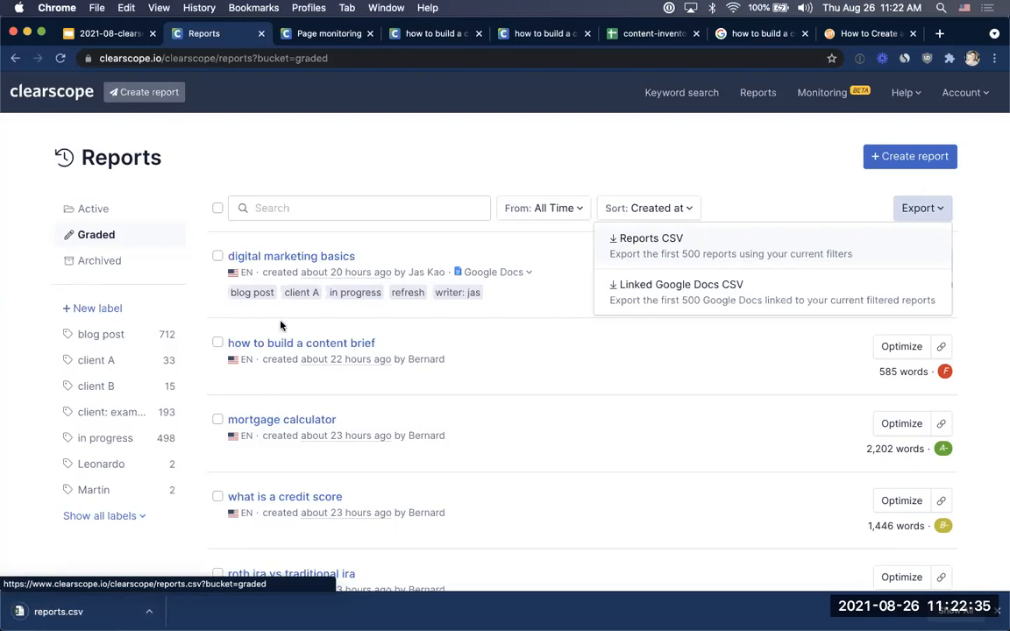
left_click(68, 616)
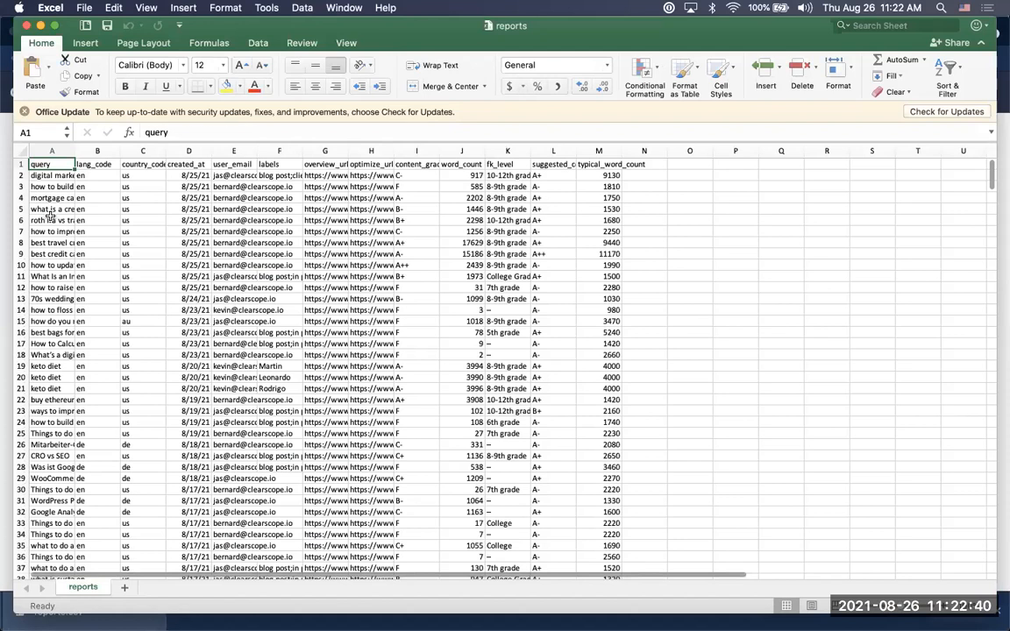
Fit the query and user_email columns to their contents and highlight the content_grade, suggested_content_grade and typical_word_count columns
left_click(50, 219)
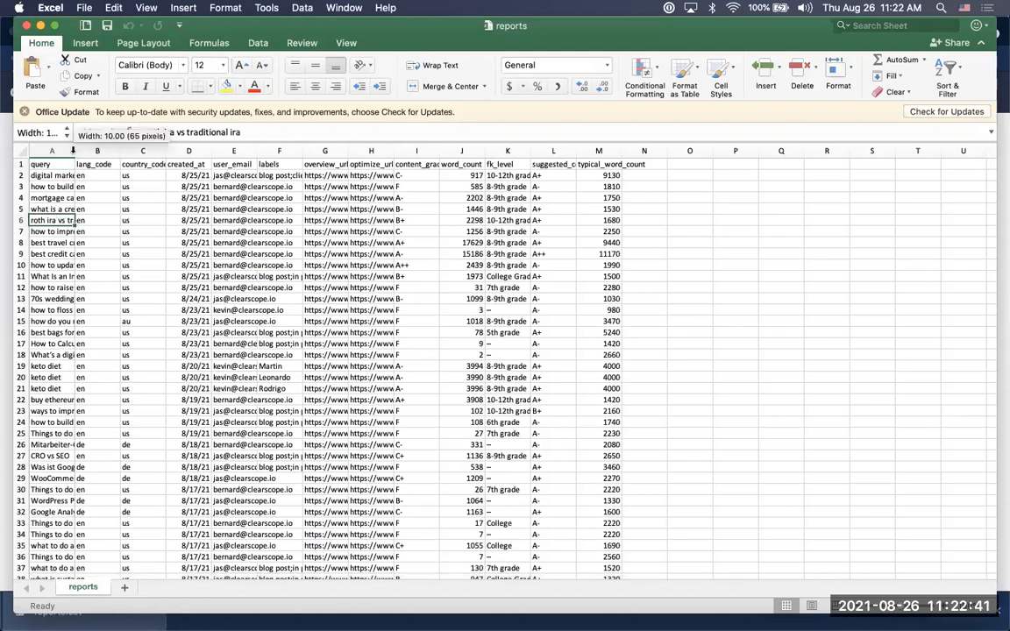
double_click(75, 150)
left_click_drag(89, 187, 88, 309)
left_click_drag(308, 178, 355, 187)
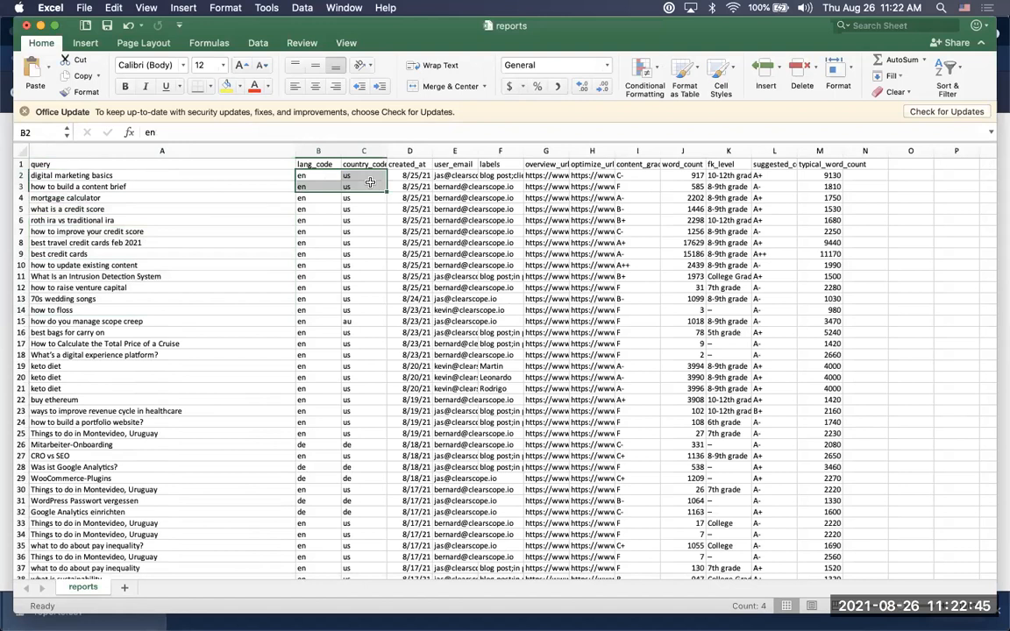
double_click(477, 151)
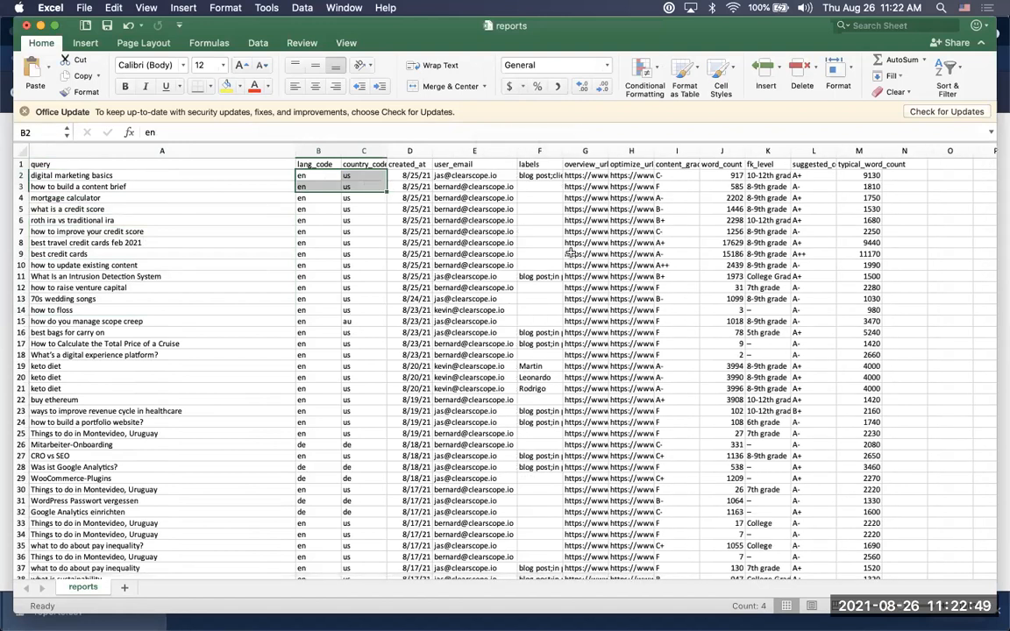
left_click(670, 151)
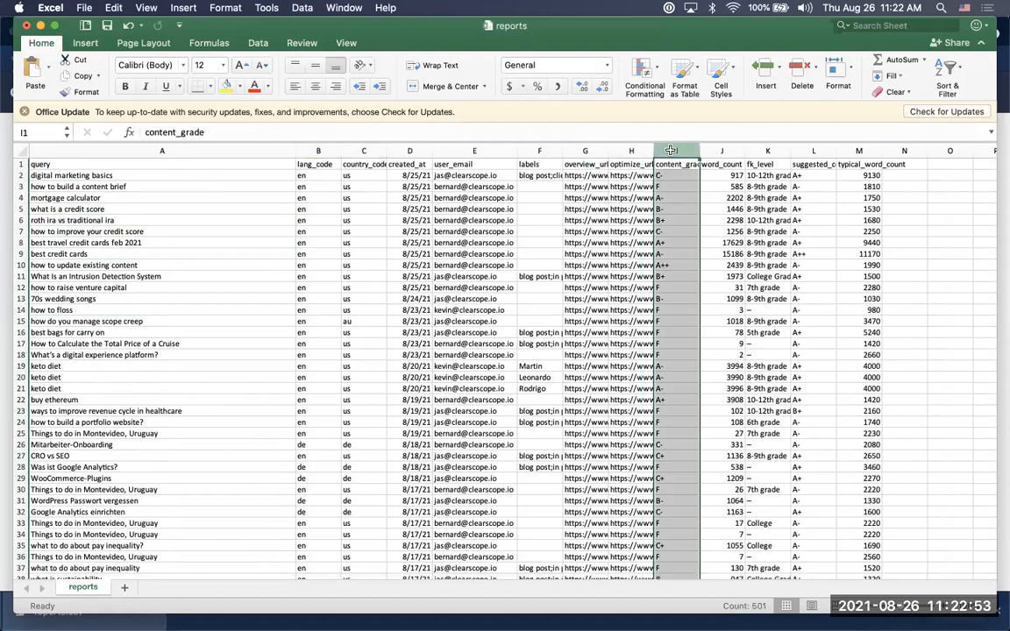
left_click_drag(813, 150, 880, 158)
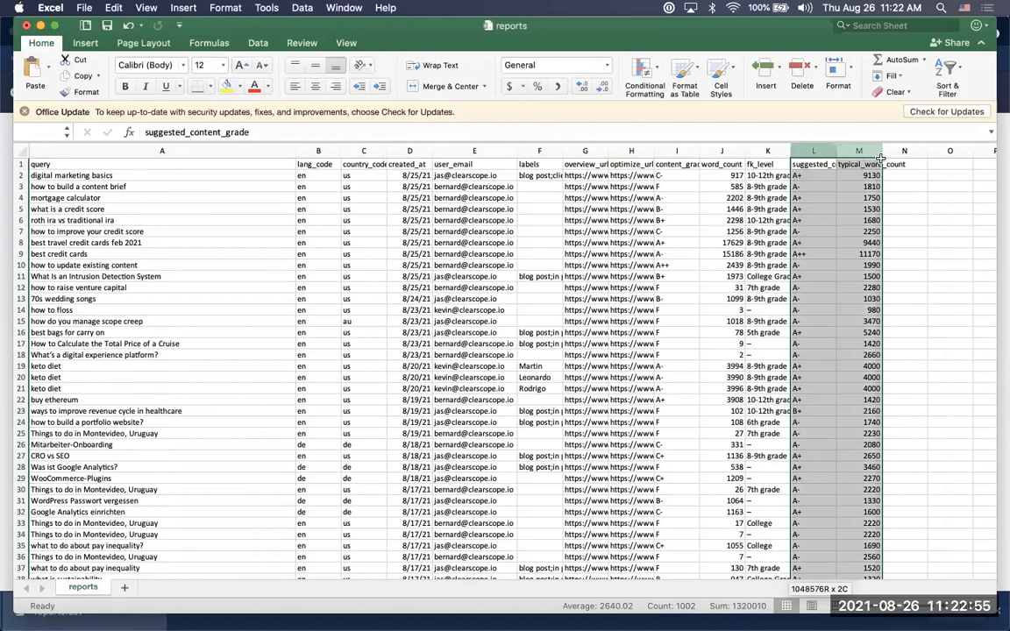
Sort the reports sheet by content_grade from A to Z and look through the rows down to the F grades
left_click(677, 151)
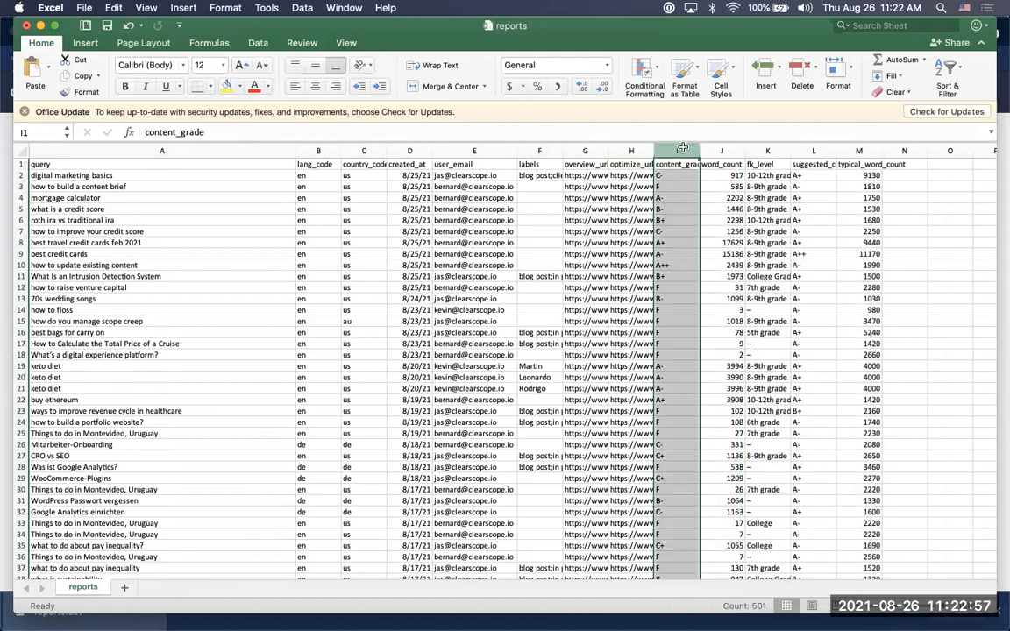
left_click(950, 95)
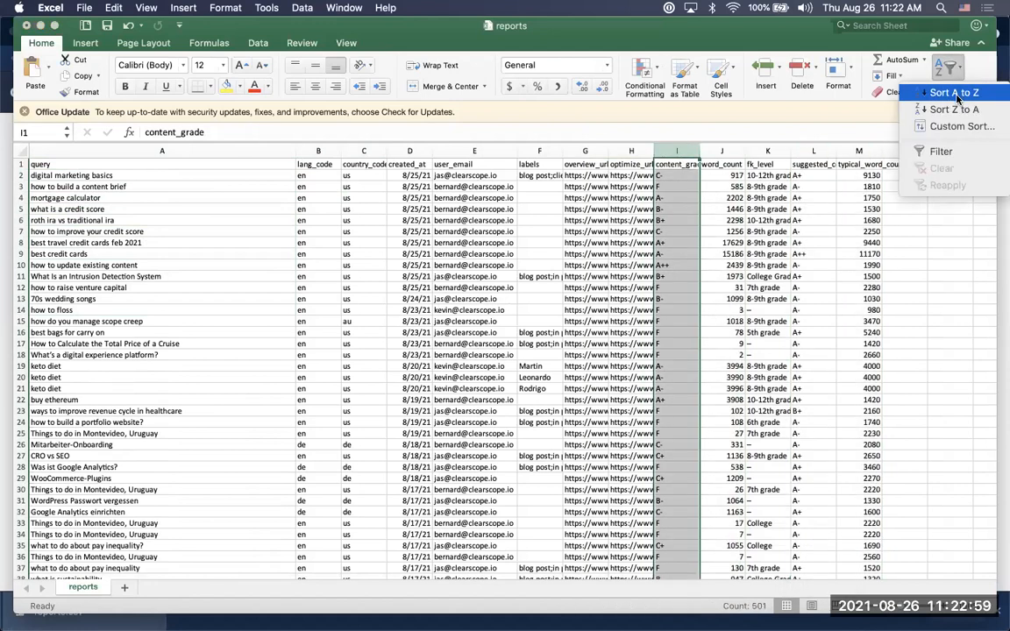
left_click(953, 93)
left_click(587, 255)
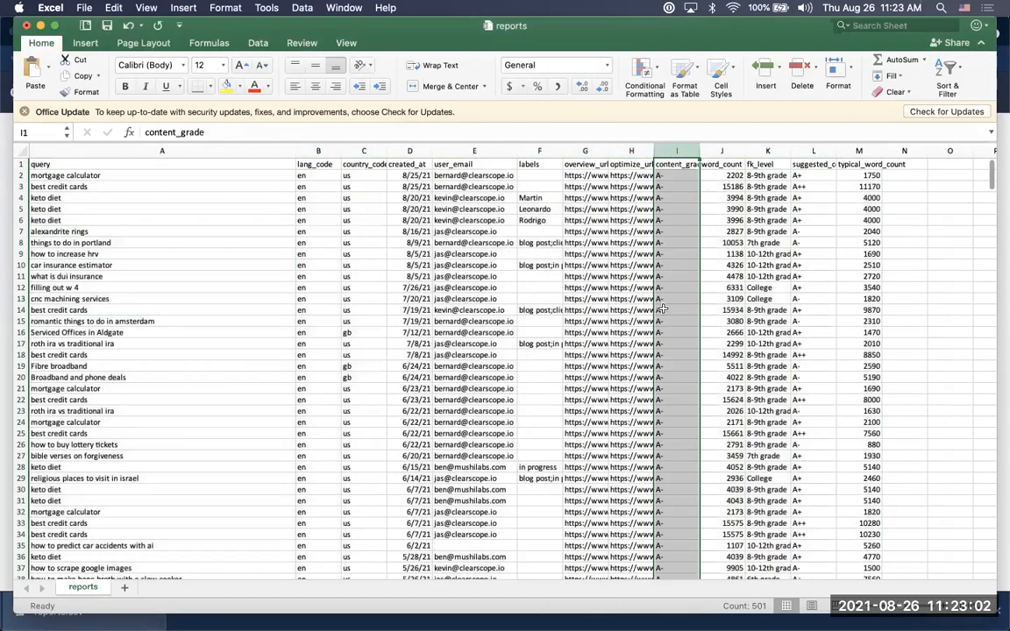
scroll(664, 307, "down", 10)
scroll(664, 307, "down", 20)
scroll(663, 308, "down", 15)
scroll(666, 301, "up", 1)
left_click(667, 299)
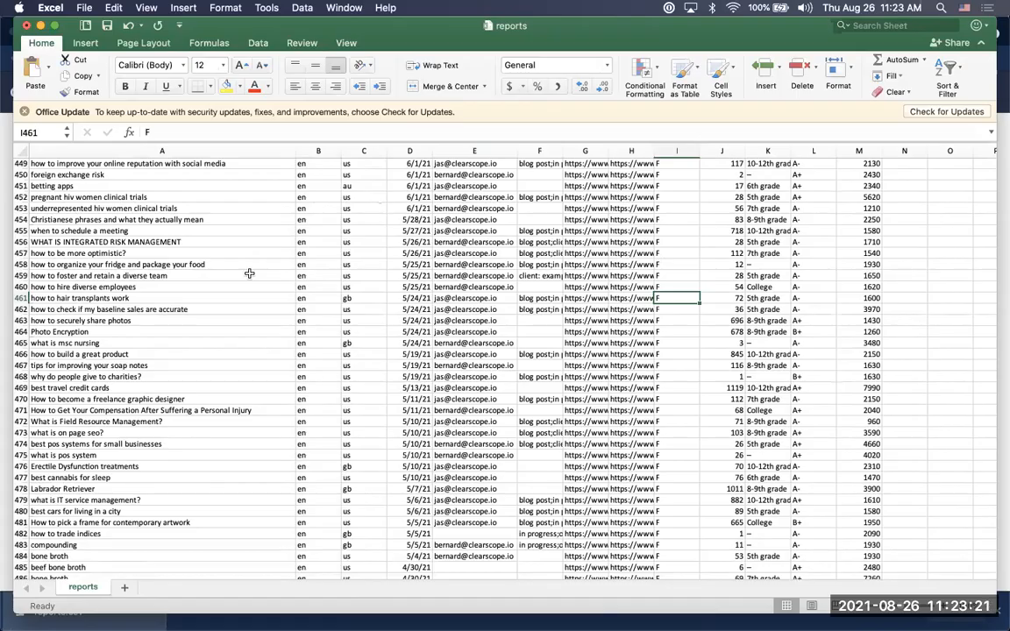
Switch to the Google Slides deck in Chrome and review the Content Inventory Analysis slides from 9 to 12
left_click(6, 289)
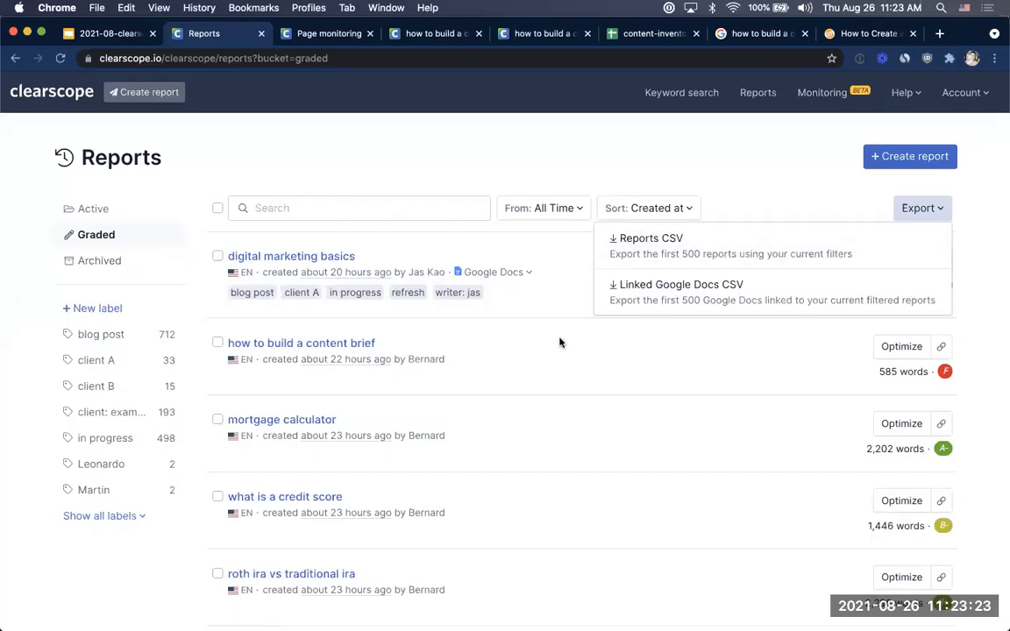
left_click(105, 33)
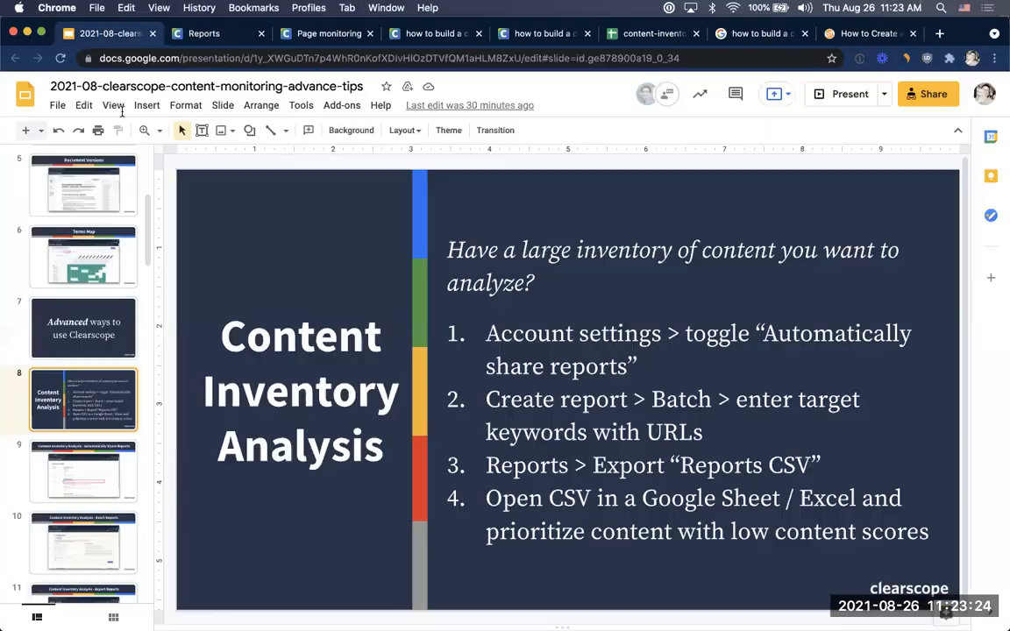
left_click(74, 459)
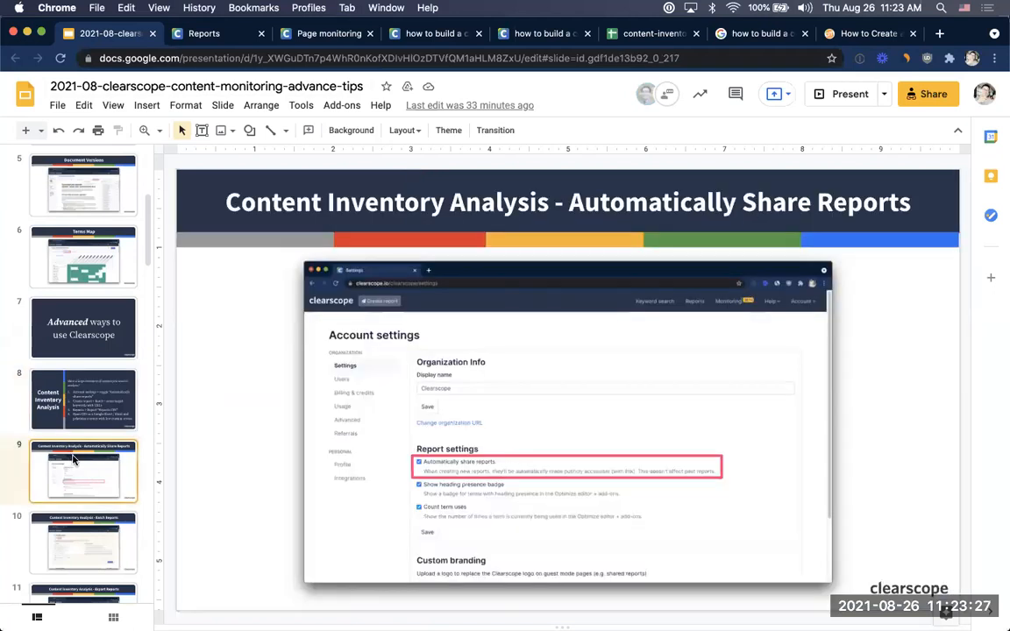
key("Down")
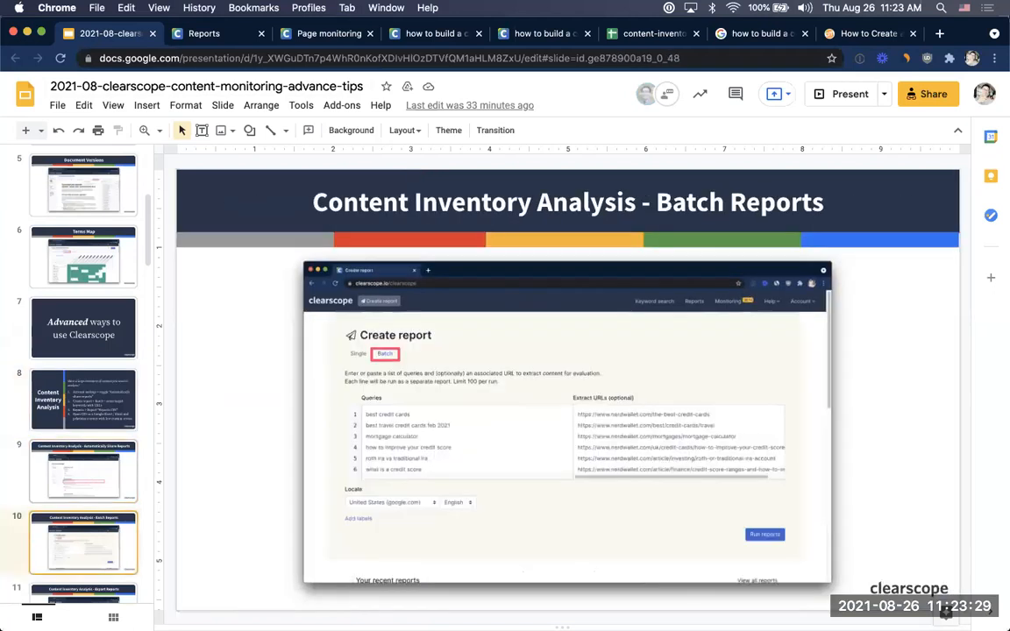
key("Down")
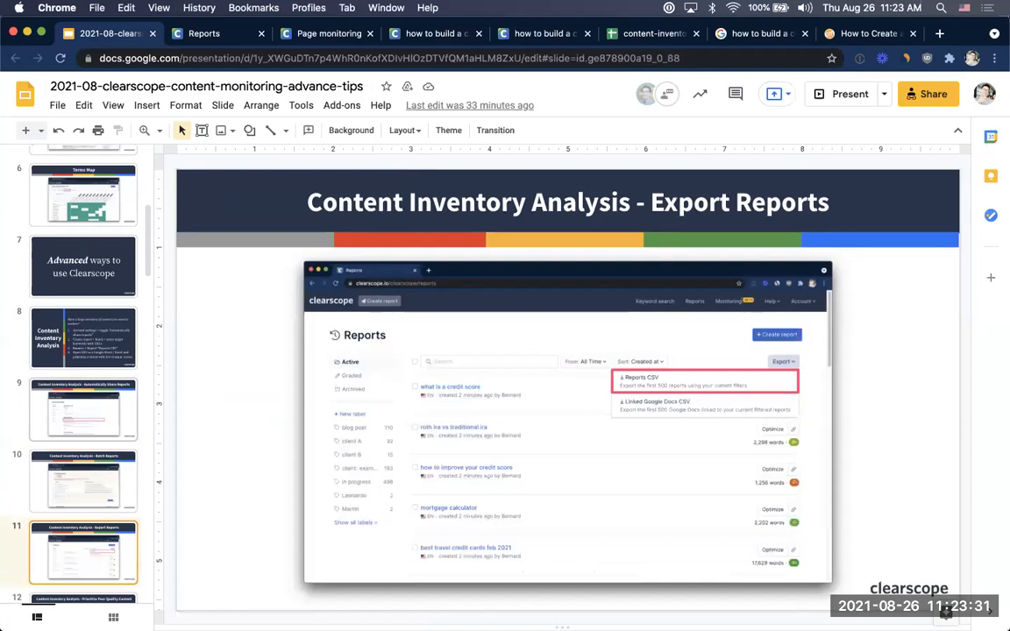
key("Down")
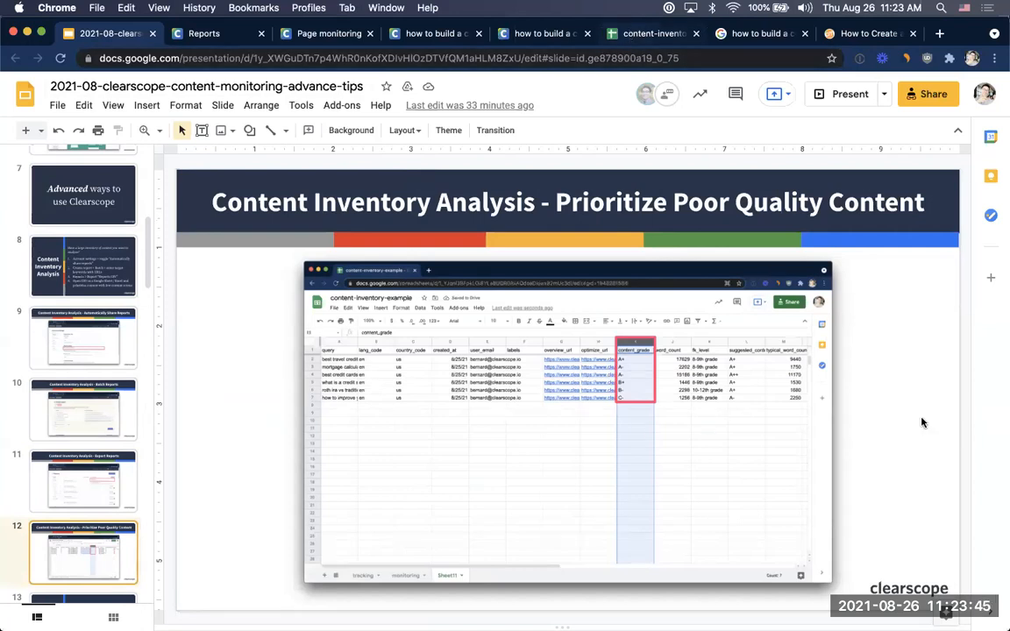
Return to the reports sheet in Excel and fit the overview_url and optimize_url columns to their full links
left_click_drag(928, 392, 917, 392)
left_click(953, 388)
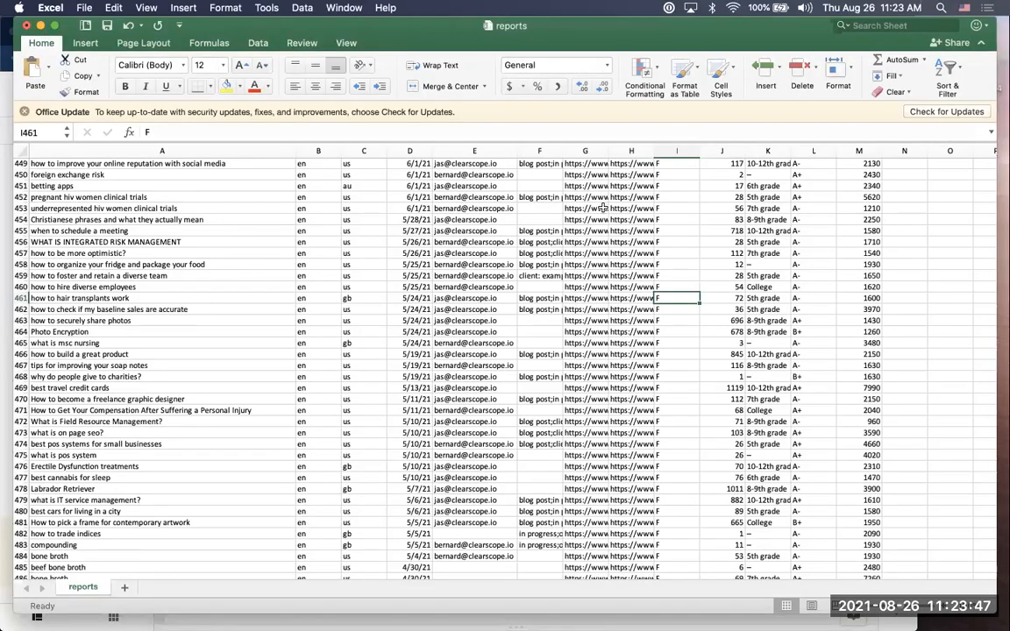
scroll(579, 291, "up", 20)
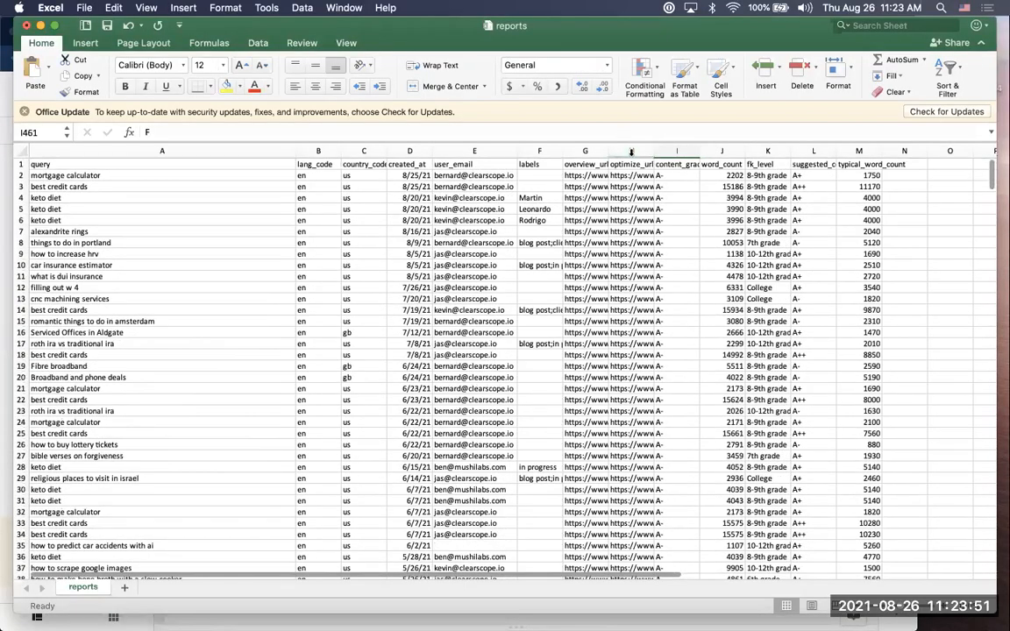
left_click_drag(608, 151, 804, 151)
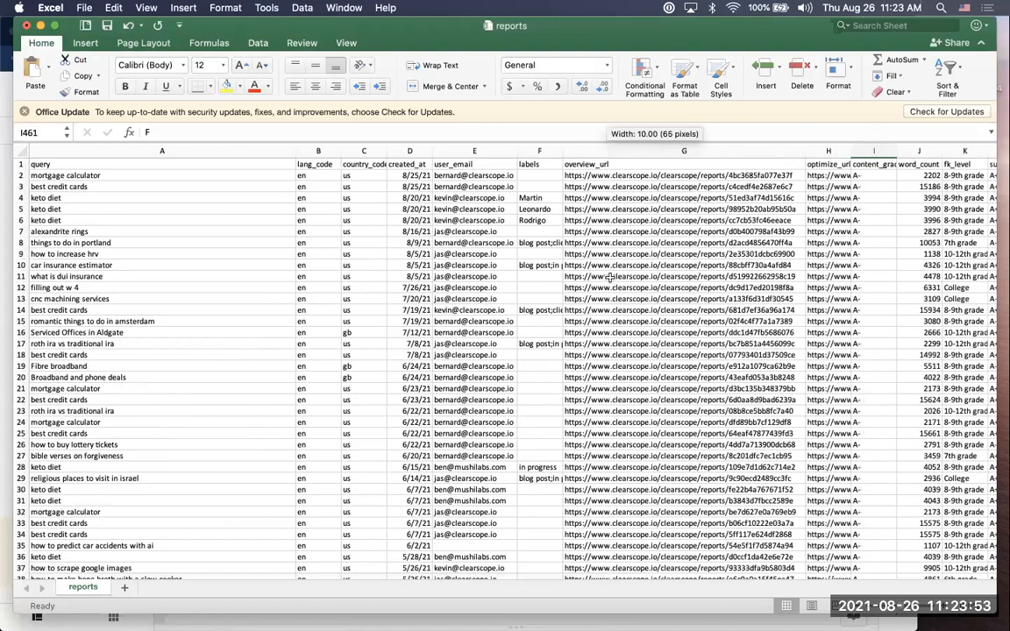
left_click(683, 209)
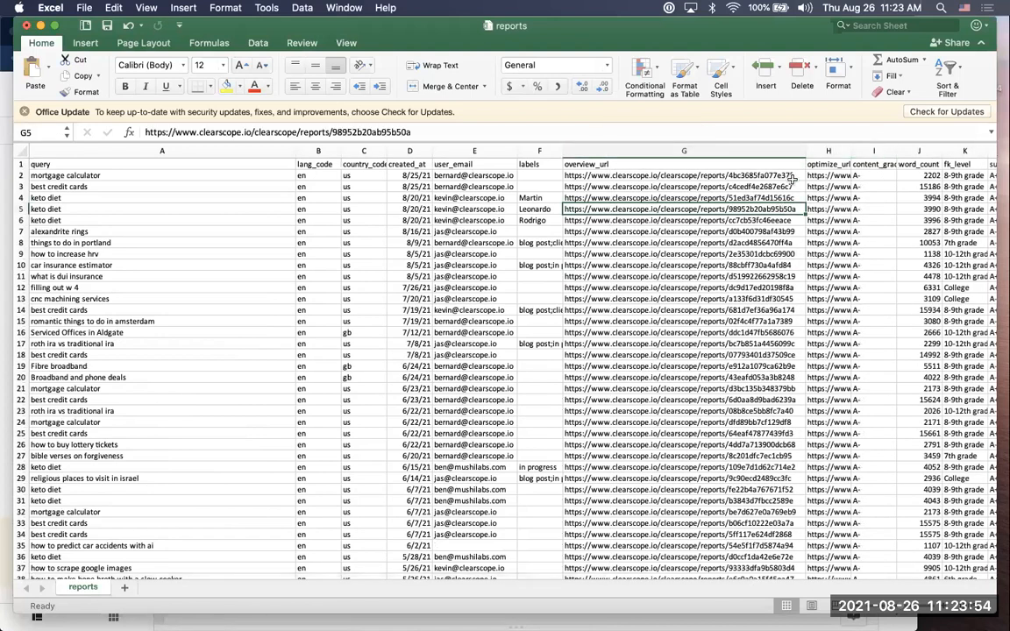
double_click(851, 151)
Copy the optimize_url links in rows 6 to 12
scroll(786, 290, "right", 2)
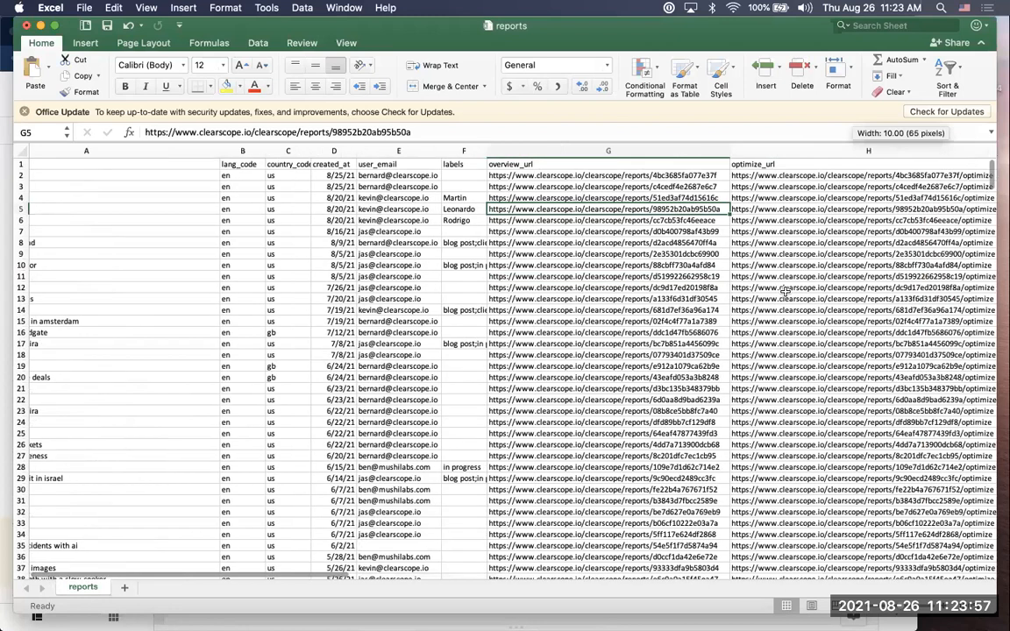
left_click_drag(848, 220, 838, 288)
key("super+c")
scroll(623, 224, "right", 3)
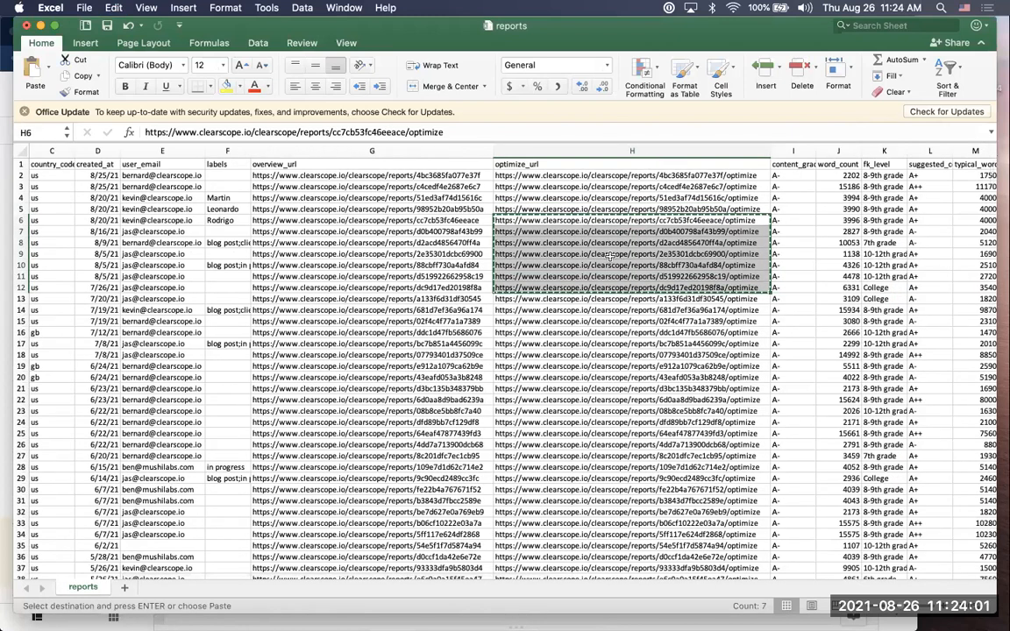
Switch to the content-inventory-example Google Sheet in Chrome and examine the tracking sheet's clearscope report links alongside its other columns
key("ctrl+Up")
left_click(383, 236)
left_click(587, 33)
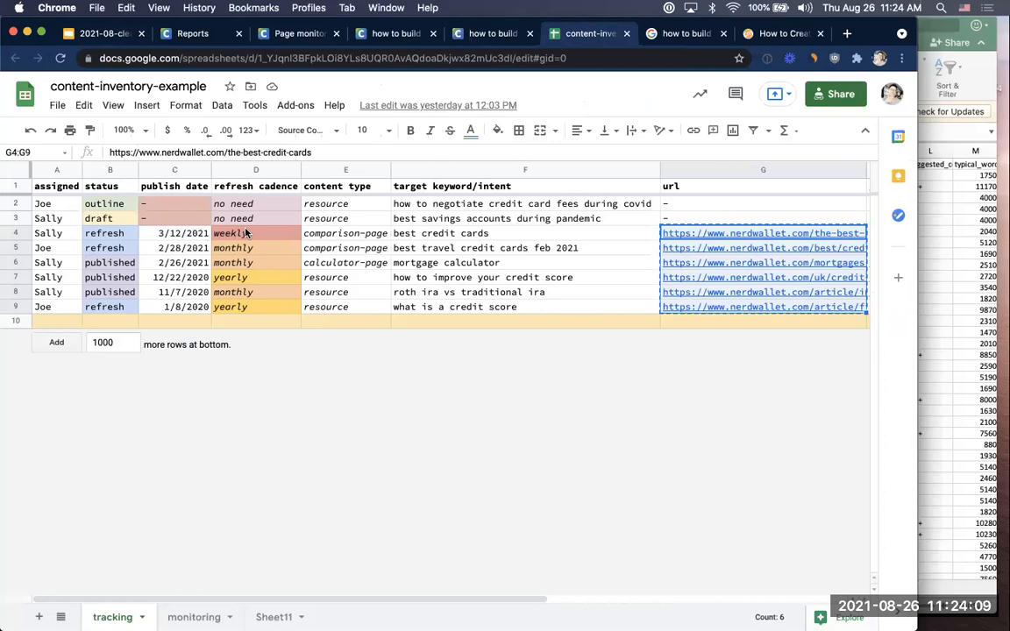
left_click(111, 249)
key("Left")
key("Right")
key("Right")
key("Right")
key("Right")
key("Right")
key("Right")
key("Right")
key("Right")
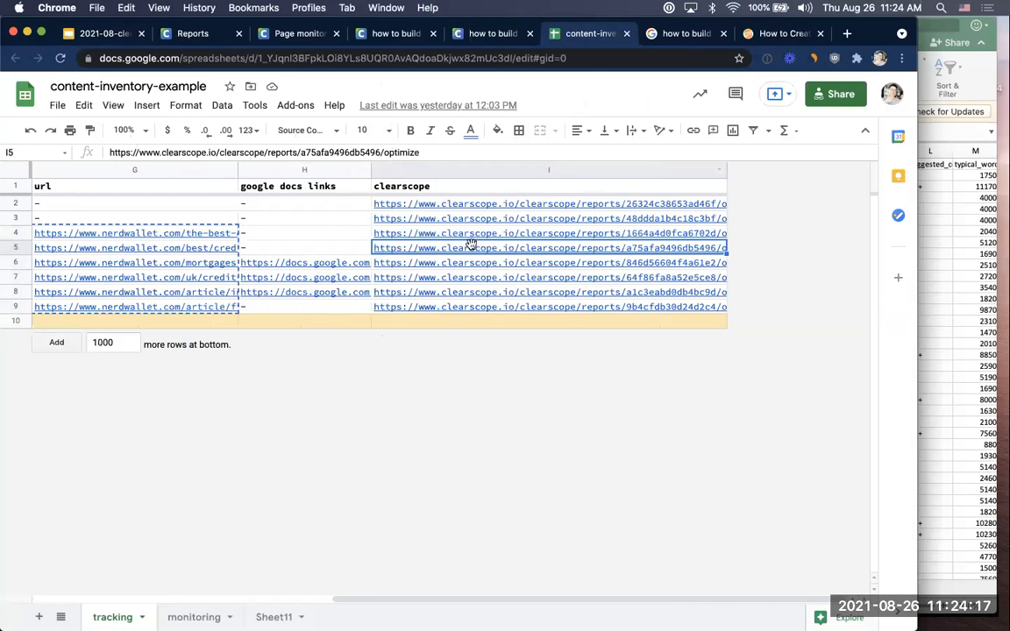
key("Down")
key("Down")
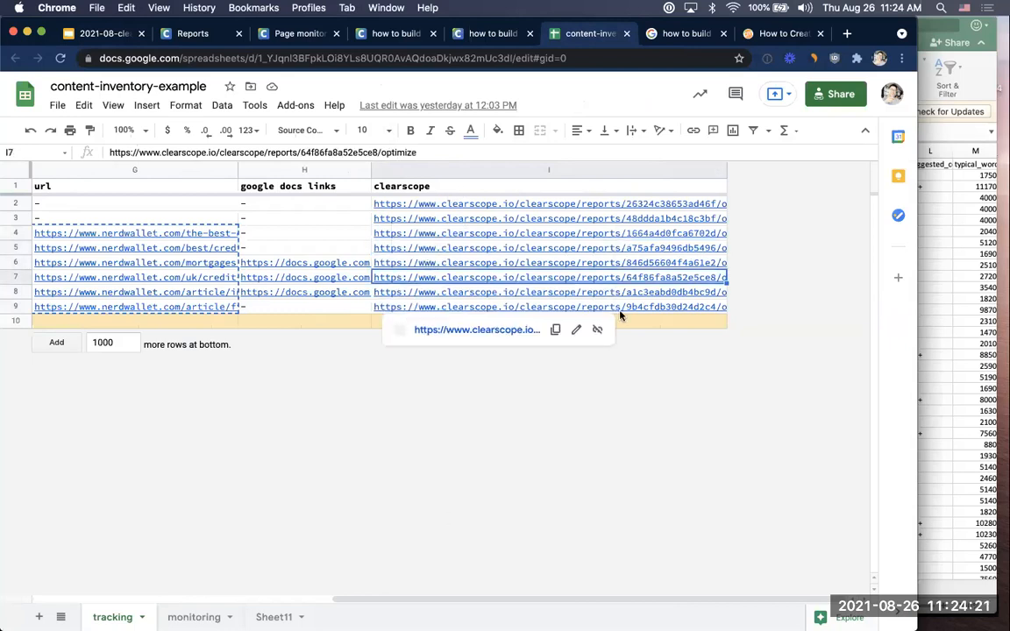
scroll(620, 316, "left", 5)
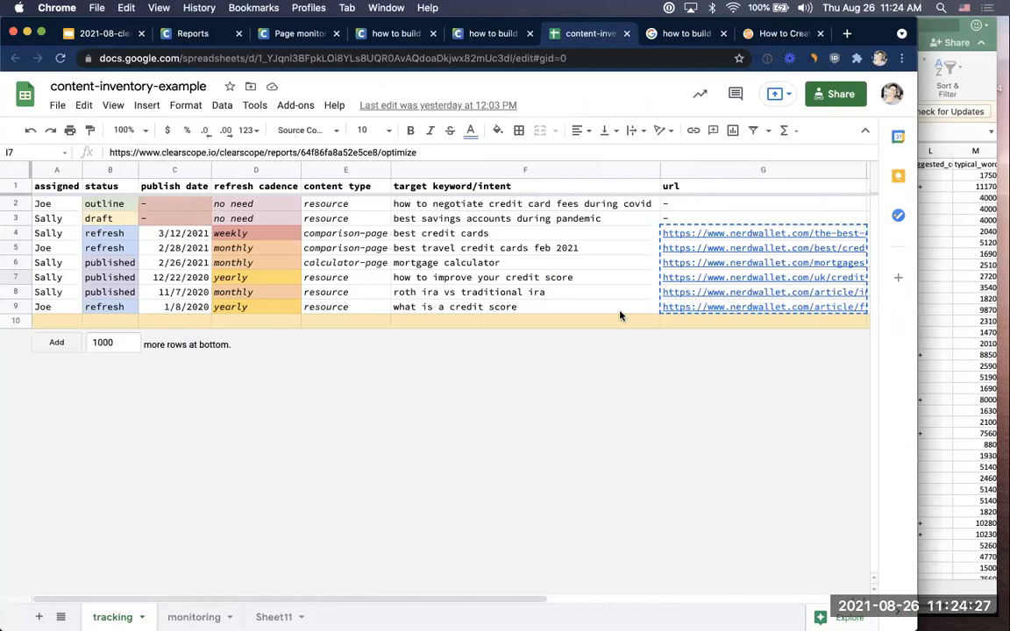
Go back to the slide deck and present slides 13 and 14 on diverse and split intent SERPs, widening the browser window
left_click(96, 33)
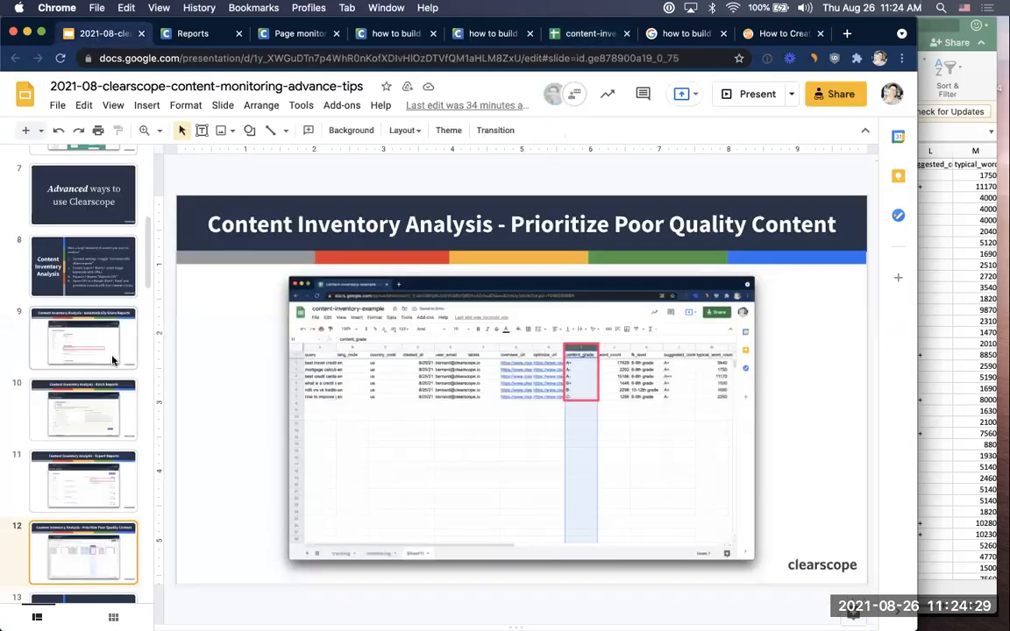
scroll(113, 359, "down", 3)
left_click(84, 480)
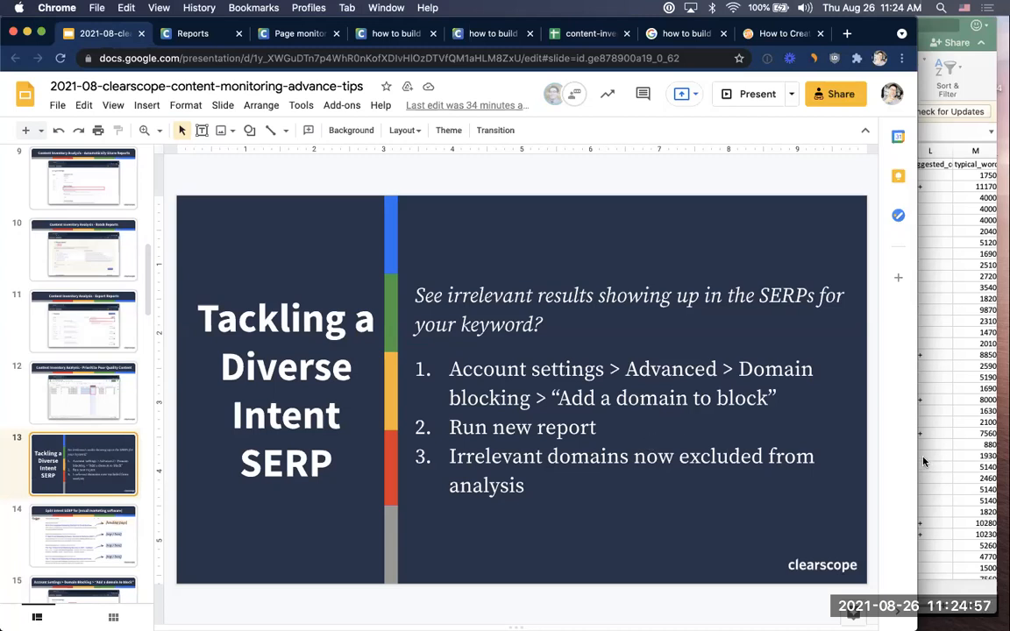
left_click_drag(917, 442, 1009, 444)
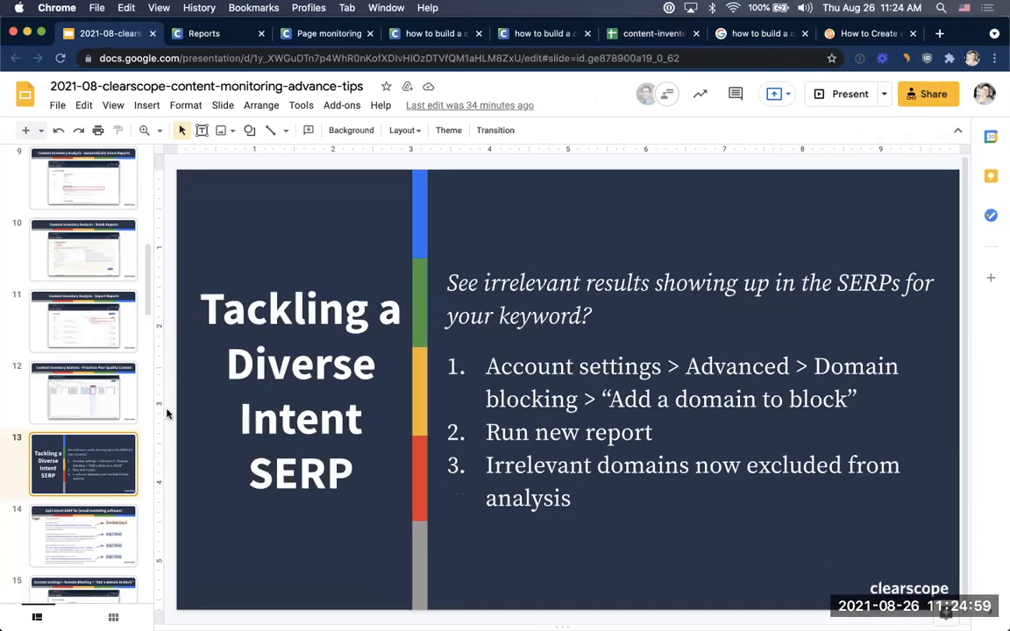
scroll(81, 409, "down", 1)
scroll(81, 409, "down", 1)
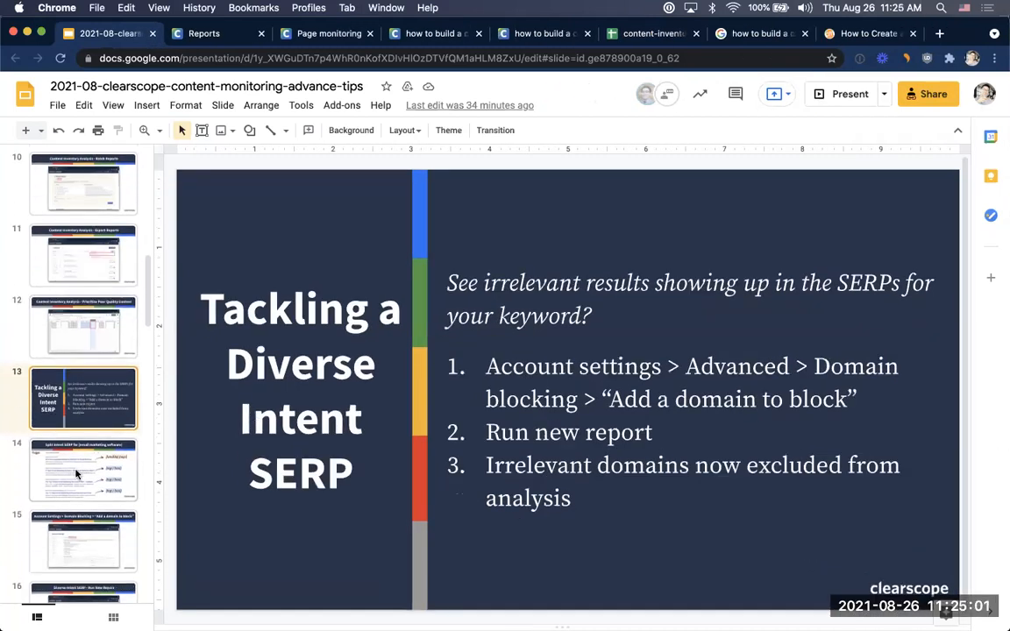
left_click(75, 475)
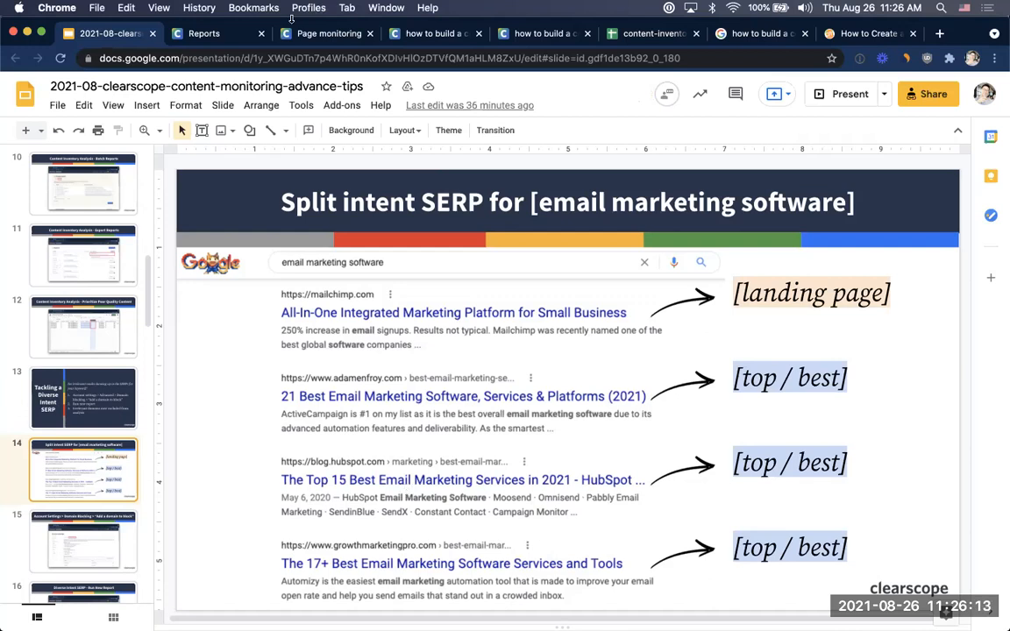
Open the Domain blocking page in Clearscope's advanced account settings and review its rules and blocked domains
left_click(224, 36)
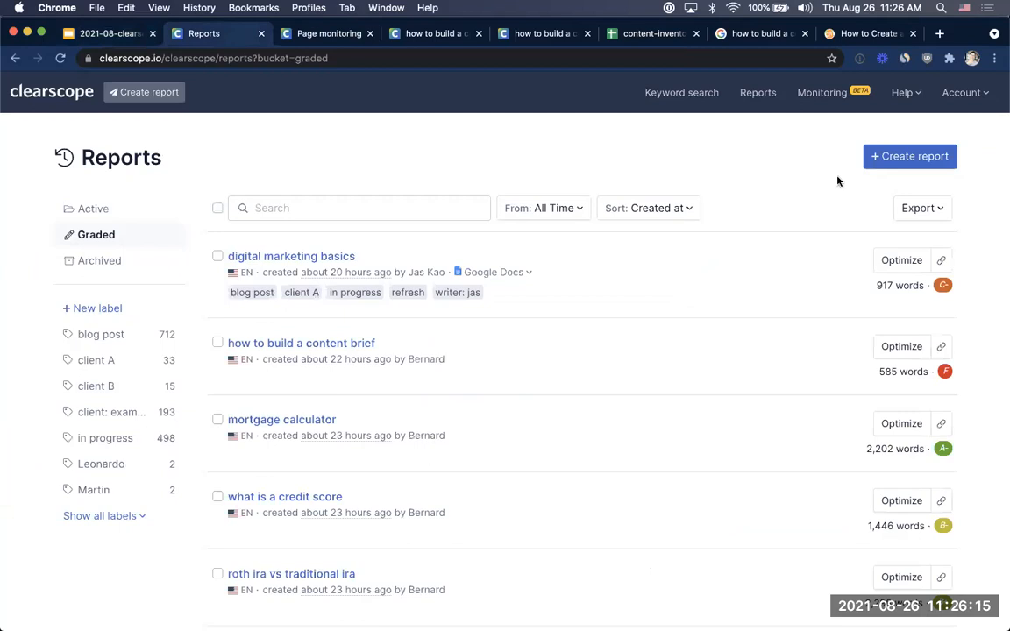
left_click(961, 92)
left_click(932, 173)
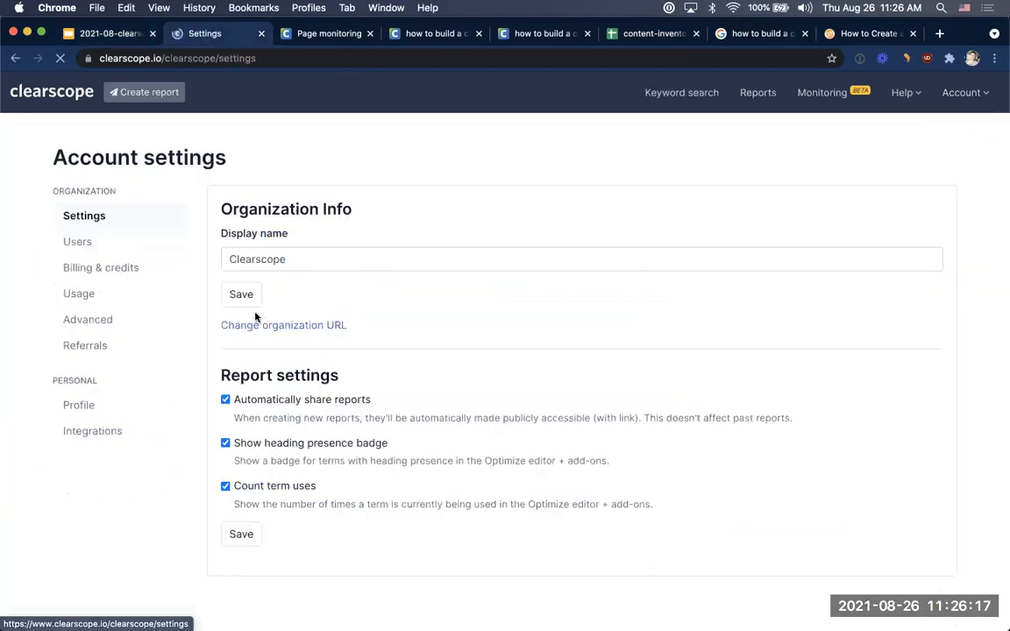
left_click(95, 322)
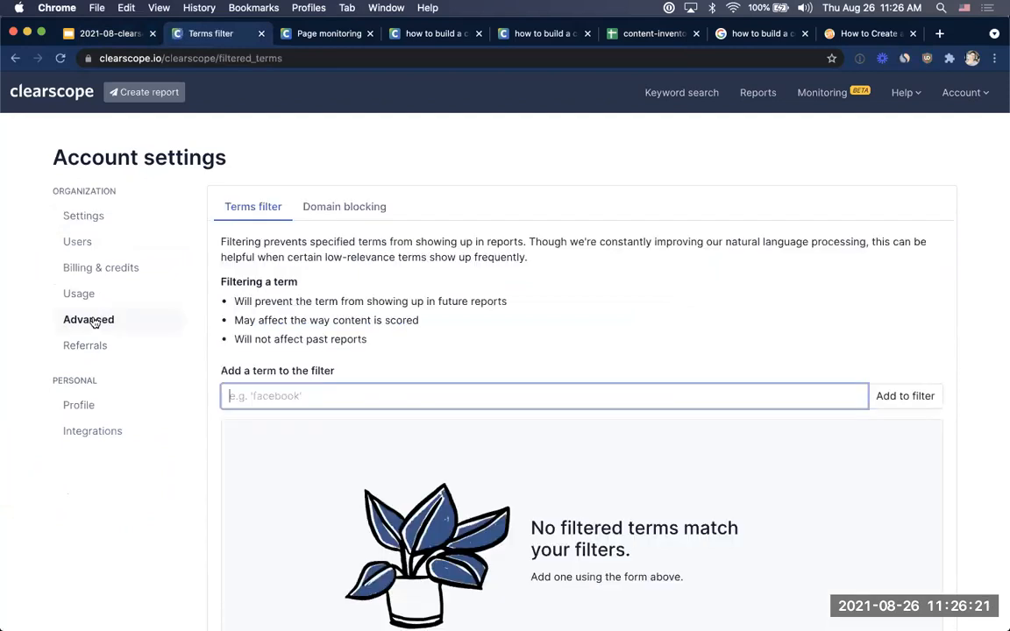
left_click(364, 214)
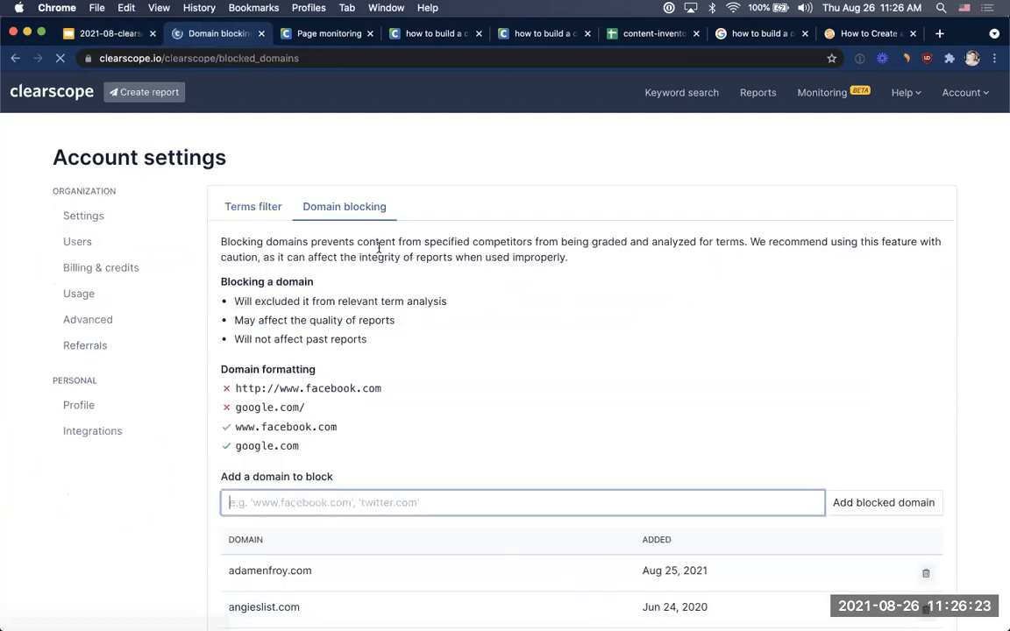
triple_click(337, 216)
left_click(437, 295)
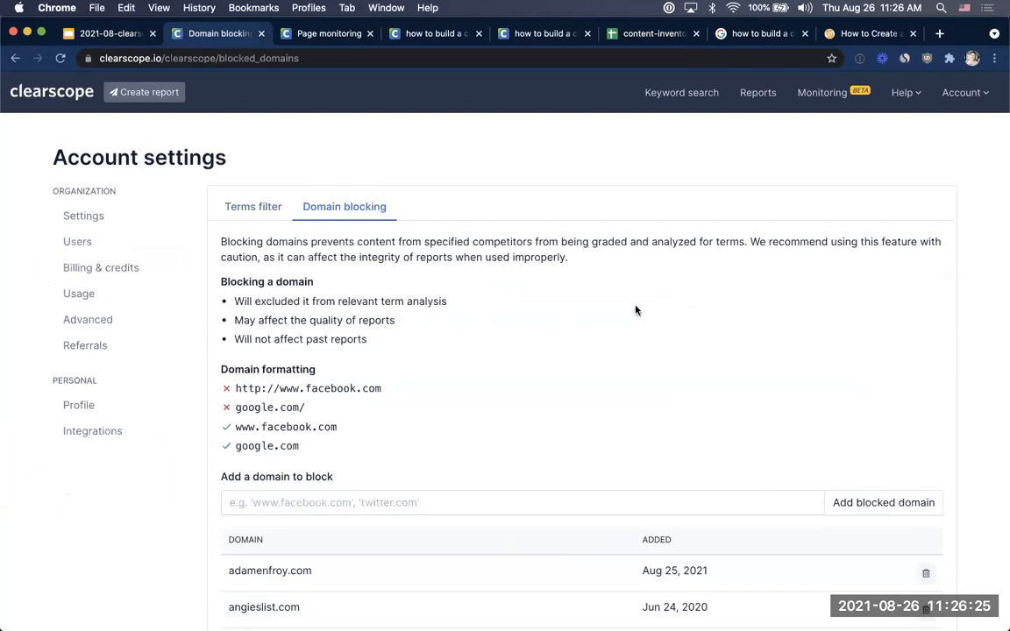
scroll(586, 390, "down", 2)
scroll(587, 390, "down", 5)
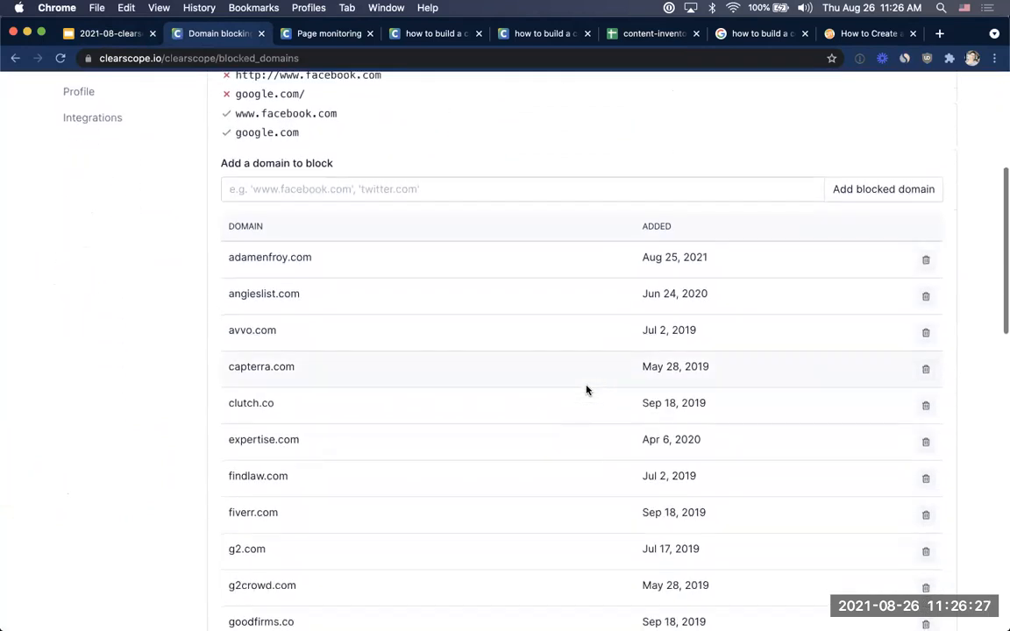
double_click(236, 329)
left_click(342, 343)
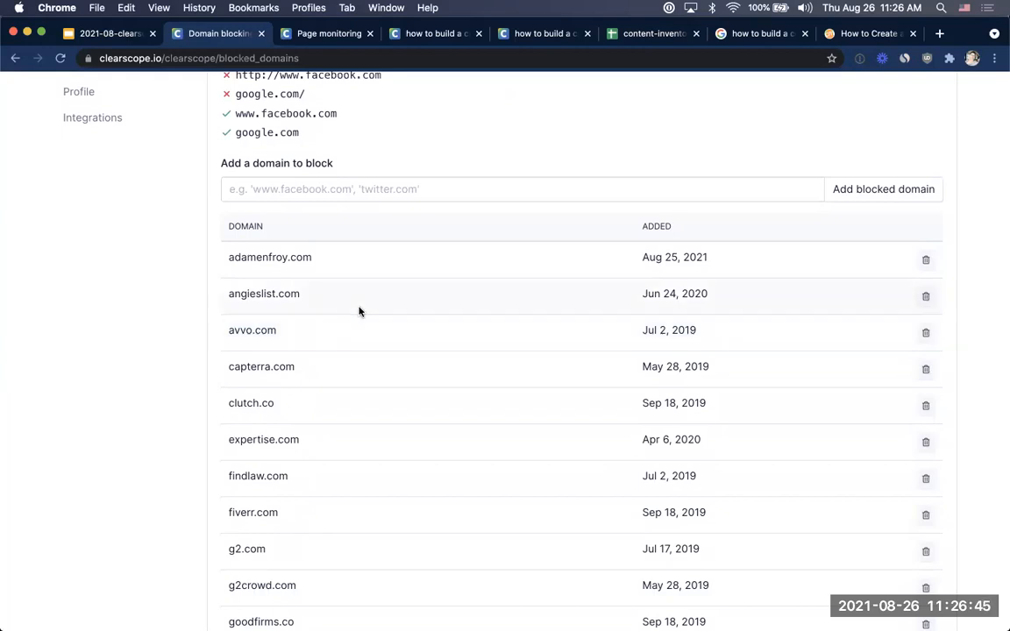
Go to the Clearscope home page and run a single report for "email marketing software"
scroll(337, 321, "up", 5)
left_click(55, 92)
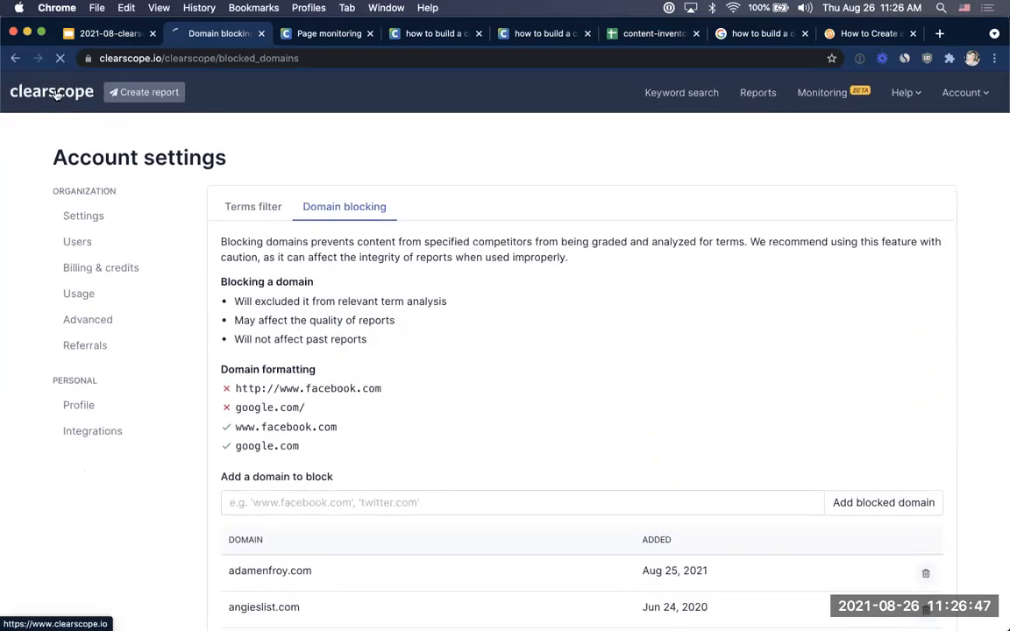
type("email marketing s")
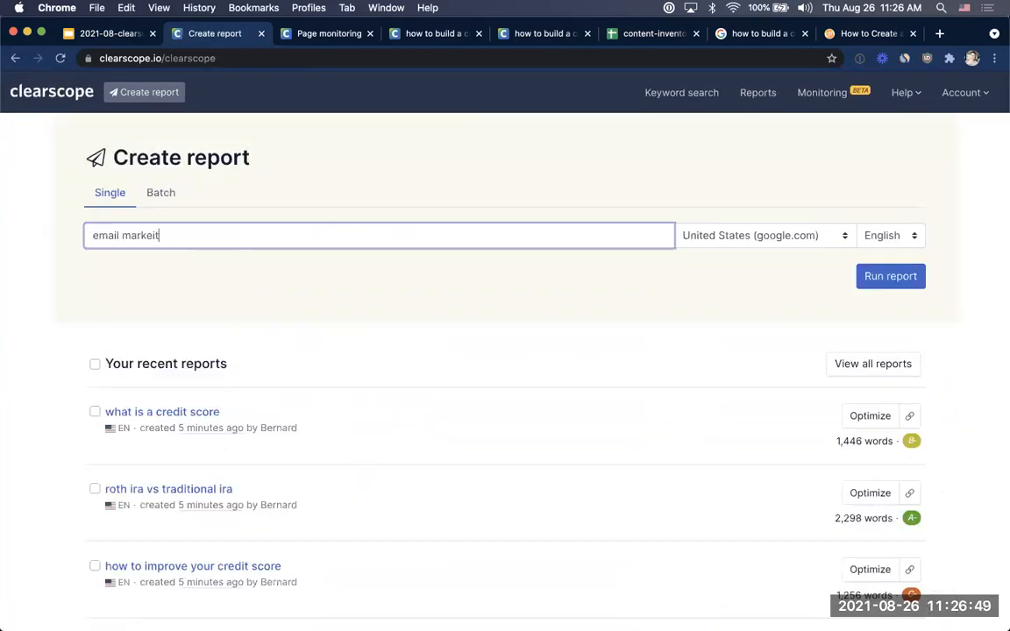
type("oftware")
key("Return")
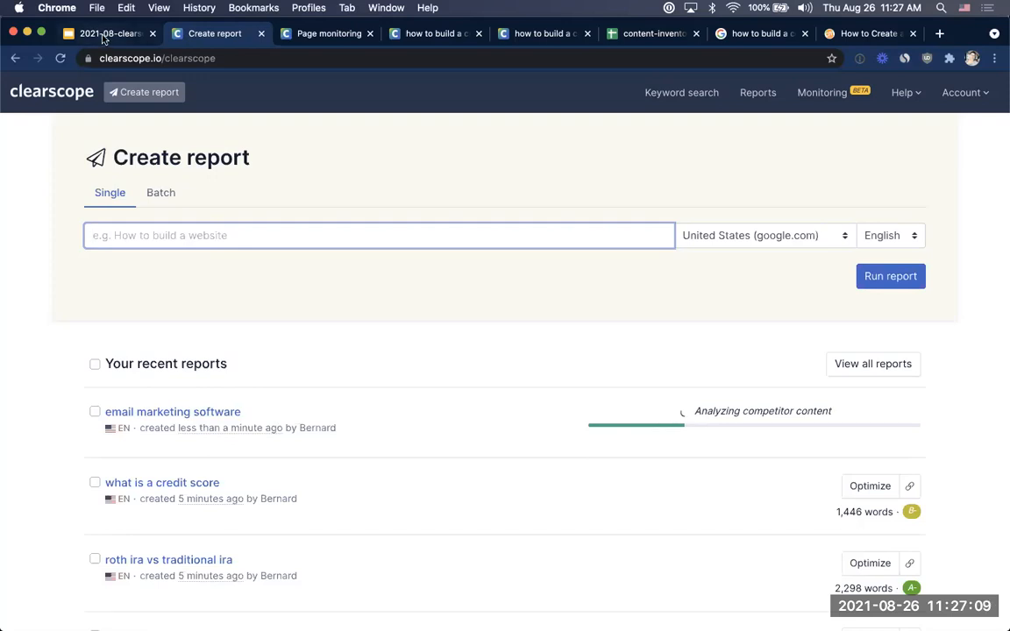
Return to the slide deck and present slides 15 to 17 on domain blocking, running a new report and blocked domains
left_click(95, 33)
scroll(53, 334, "down", 3)
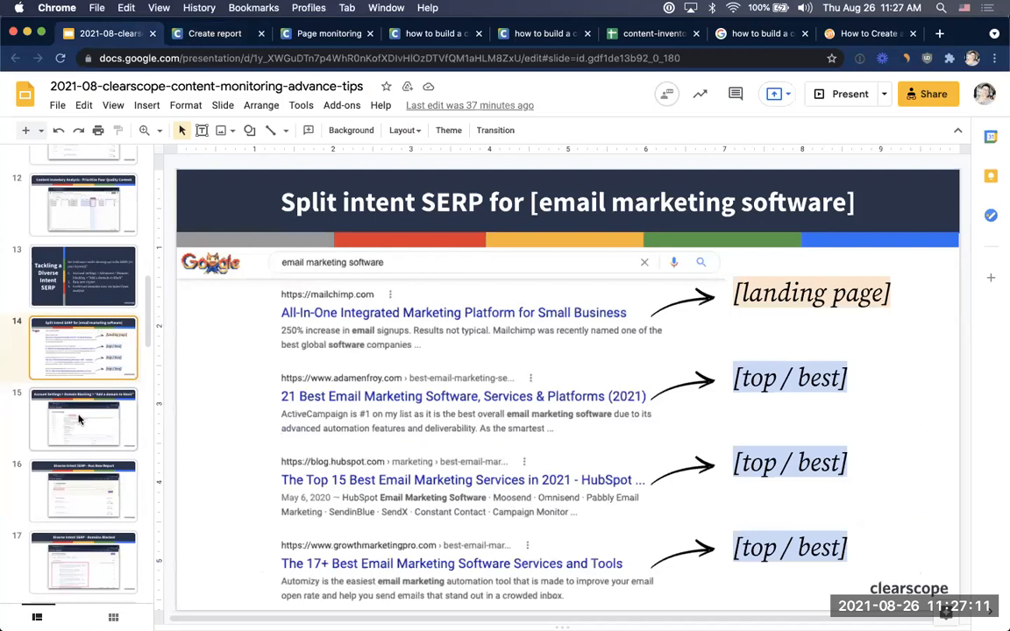
left_click(78, 419)
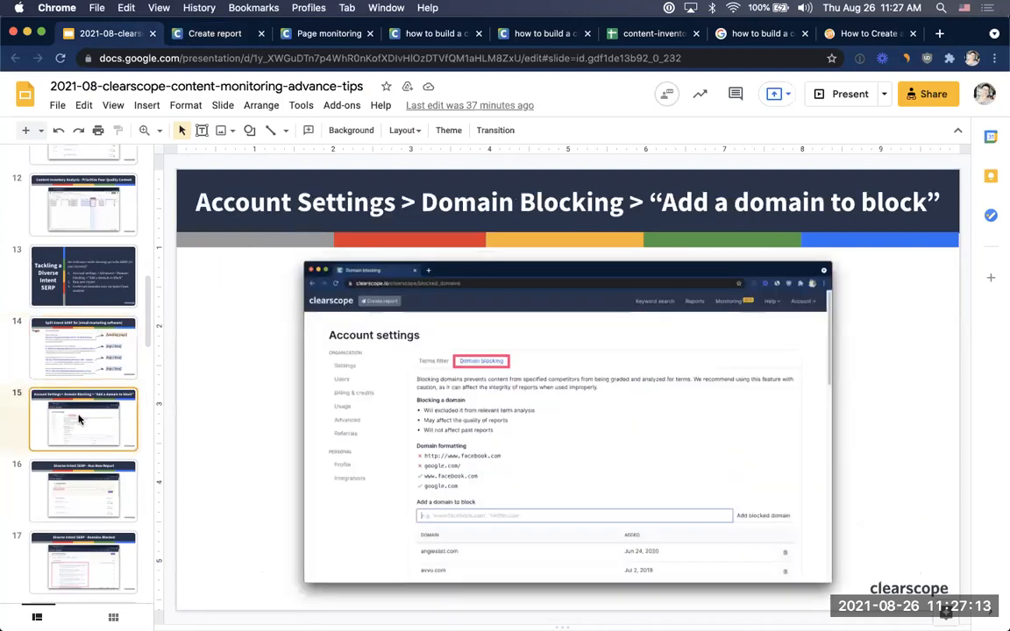
scroll(76, 416, "down", 2)
left_click(82, 430)
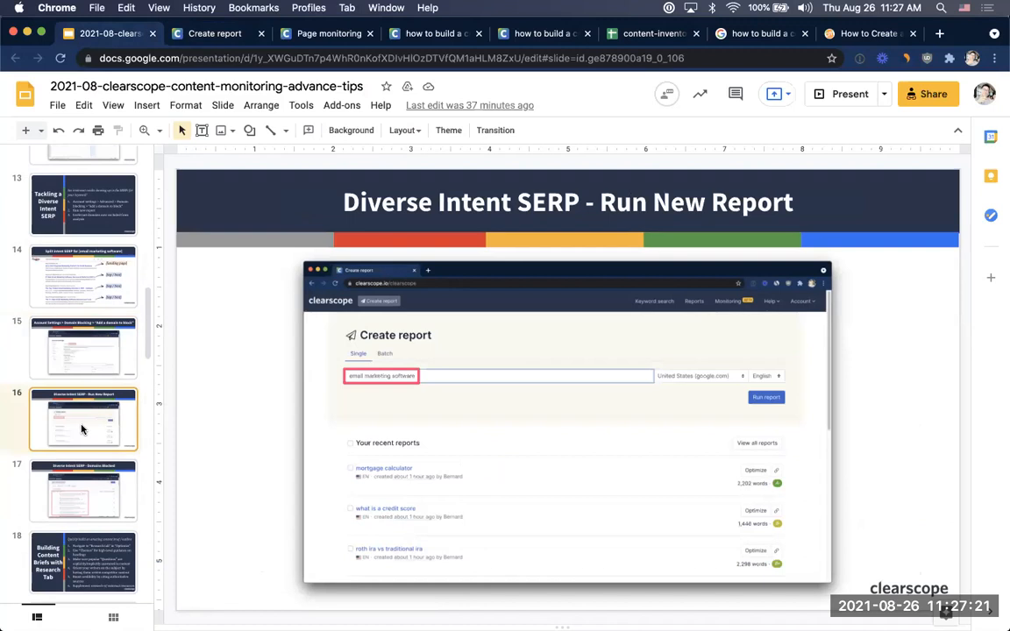
key("Down")
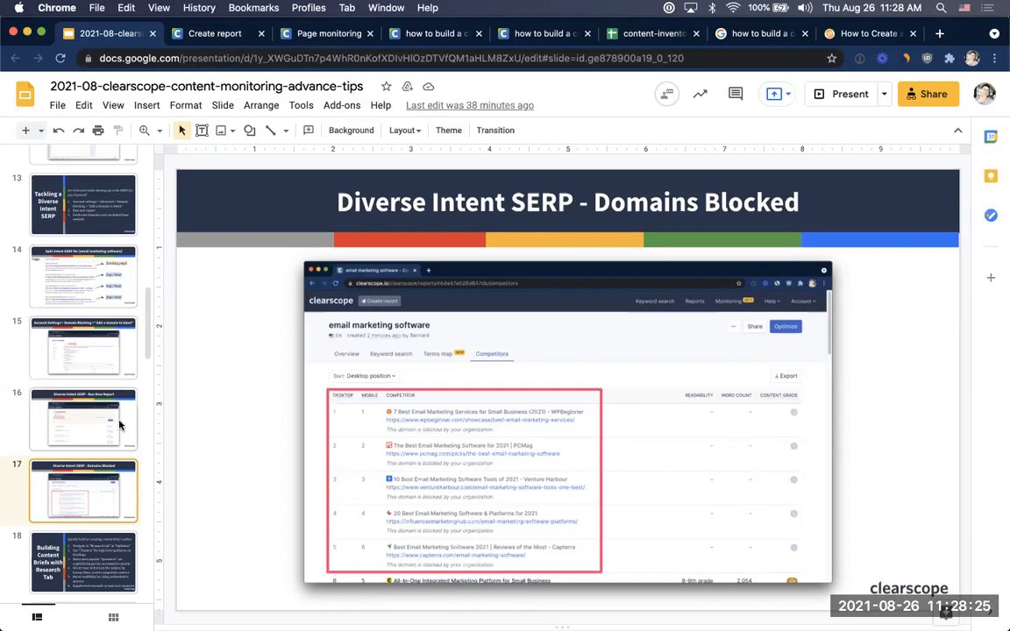
Switch to the Create report page in Clearscope and open Domain blocking in the advanced account settings
left_click(232, 37)
left_click(962, 92)
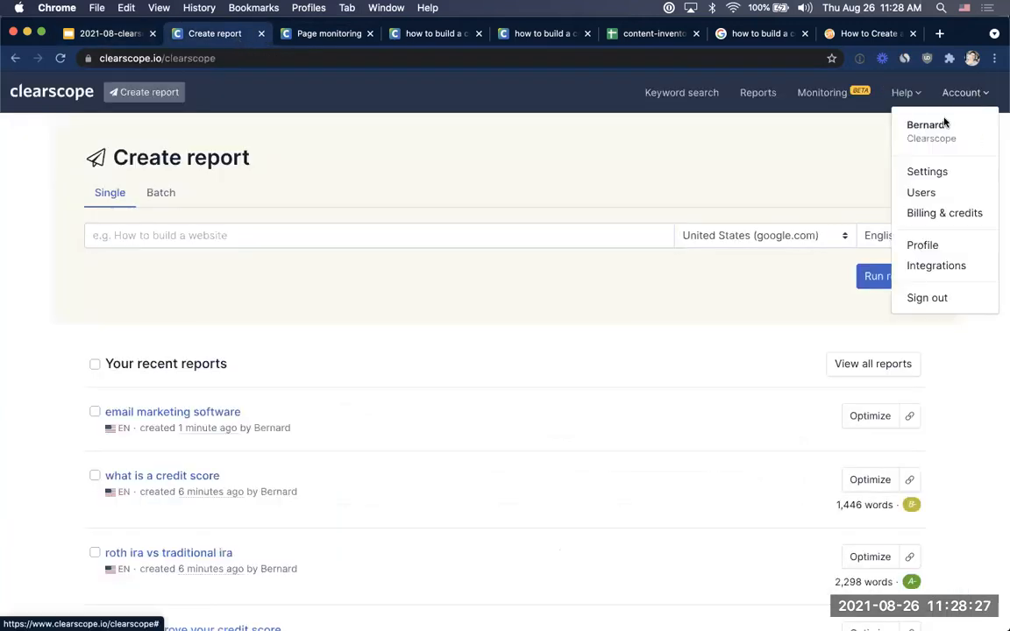
left_click(927, 172)
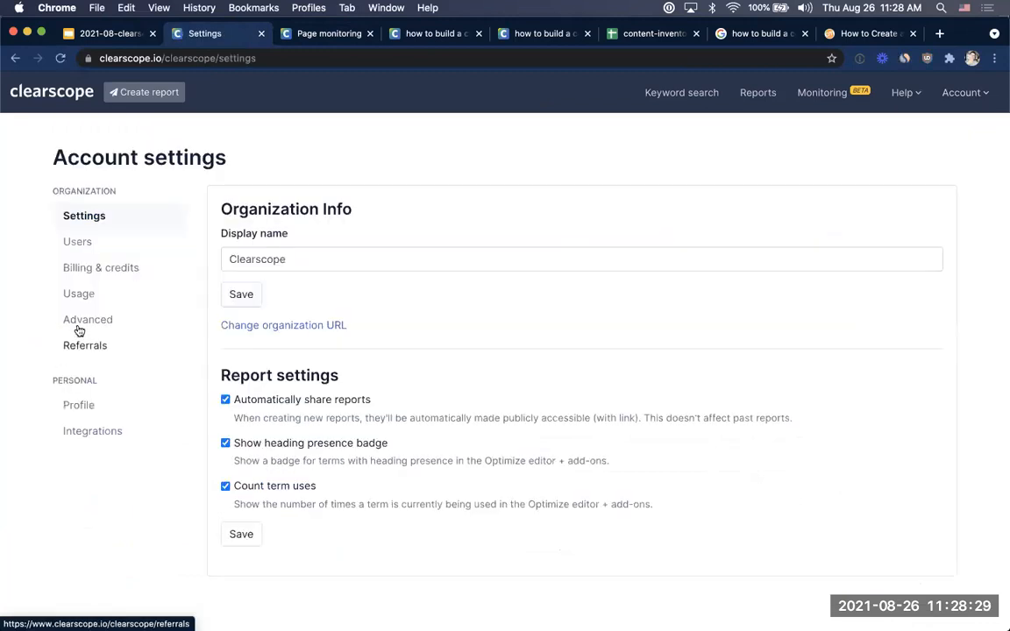
left_click(82, 324)
left_click(374, 206)
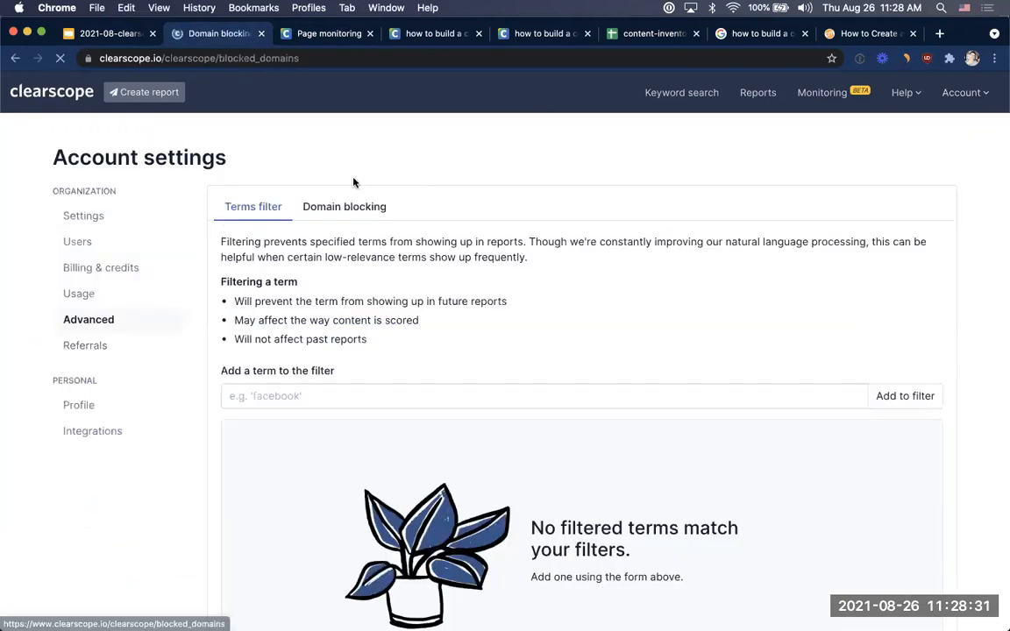
Go back to the slide deck and present slide 18 on building content briefs with the Research tab
left_click(107, 33)
scroll(132, 326, "down", 3)
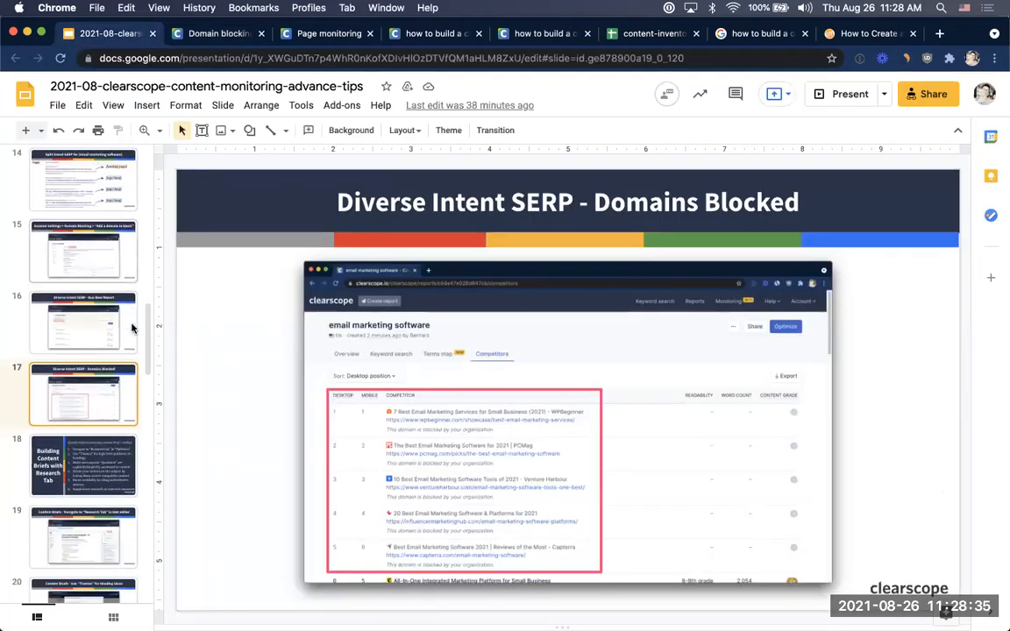
left_click(114, 479)
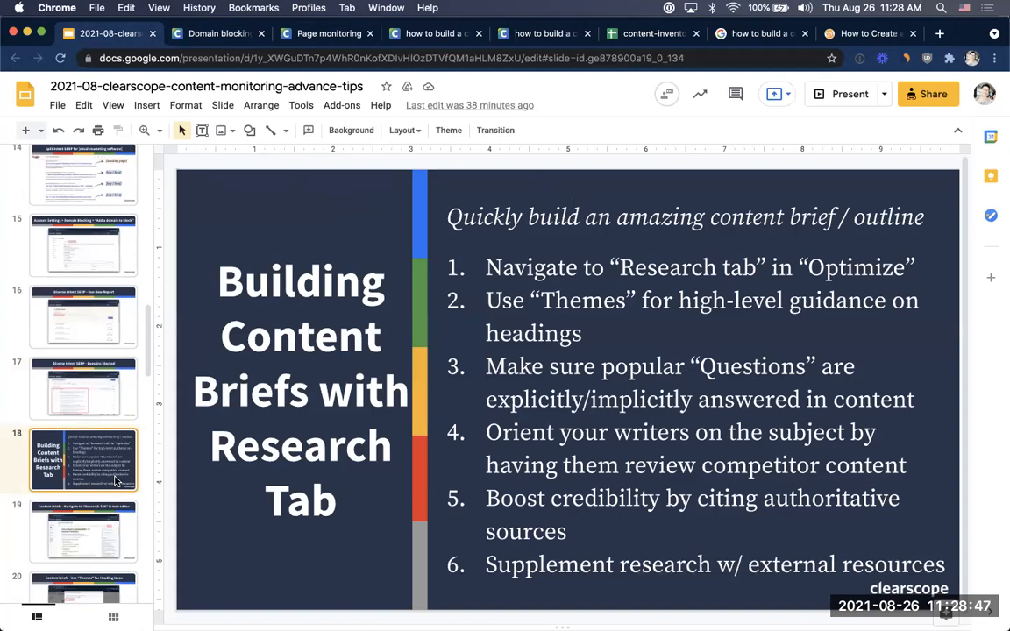
Open the "how to build a content brief" report editor and delete all body text below the title
left_click(443, 37)
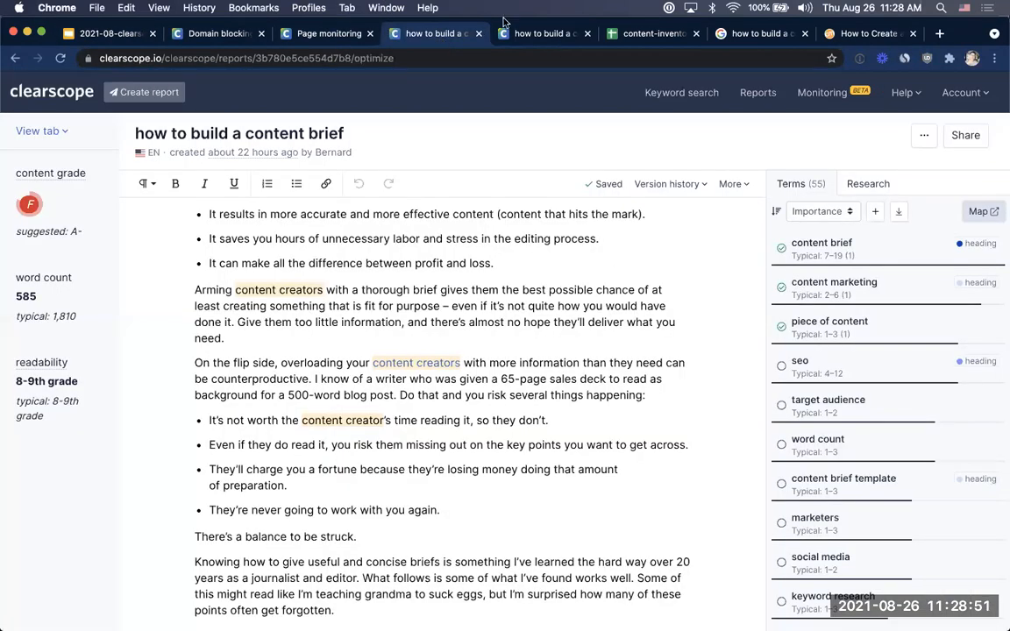
scroll(586, 356, "up", 15)
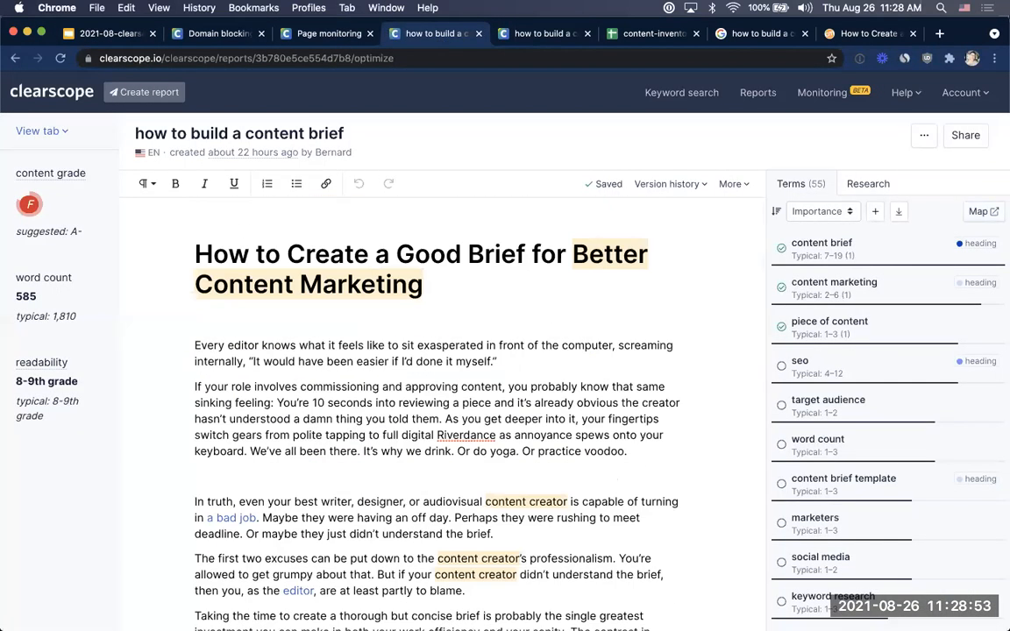
key("super+shift+Down")
key("BackSpace")
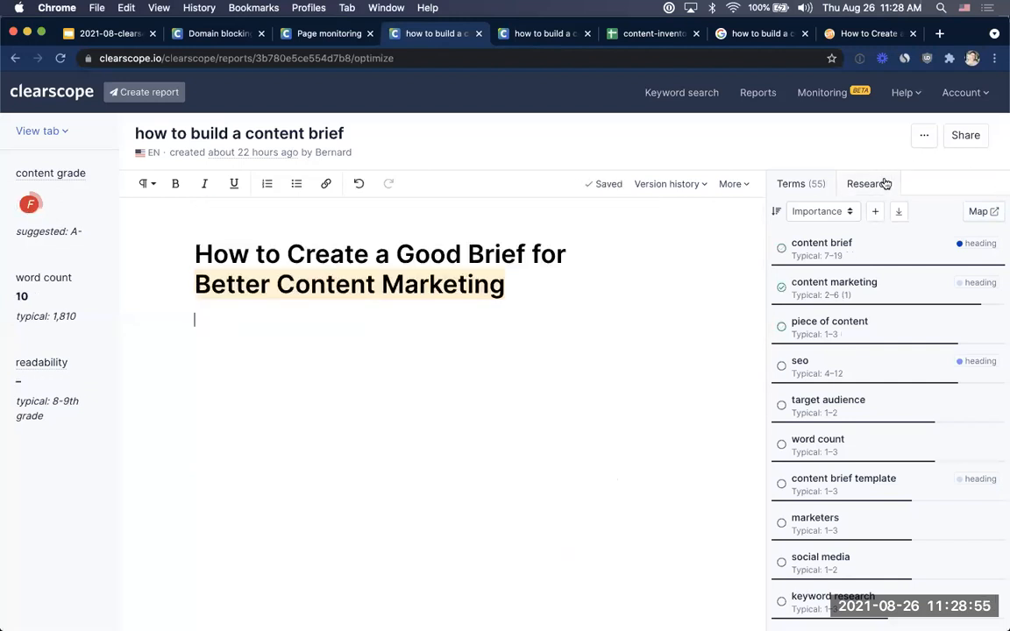
Show the report's research data and review its themes, questions and top competitors
left_click(885, 184)
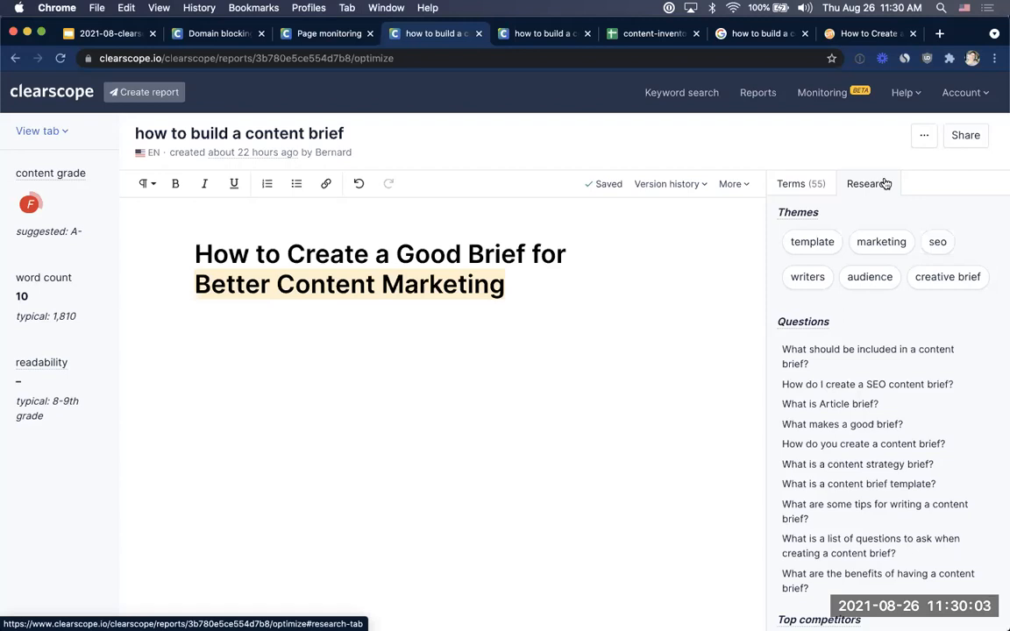
left_click(614, 351)
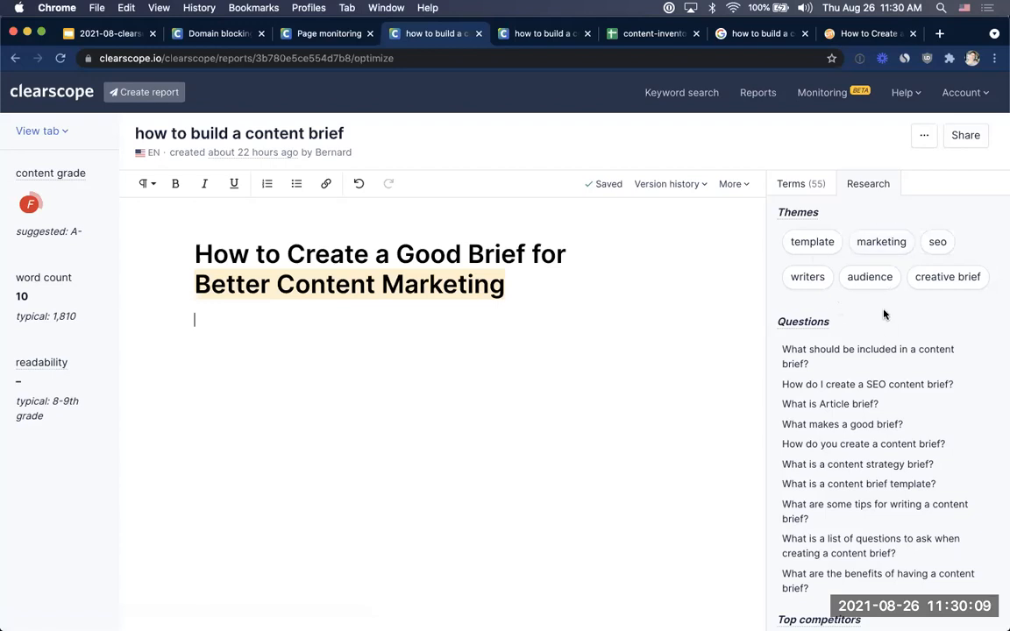
scroll(884, 313, "down", 5)
scroll(883, 314, "up", 2)
scroll(884, 314, "down", 3)
mouse_move(815, 226)
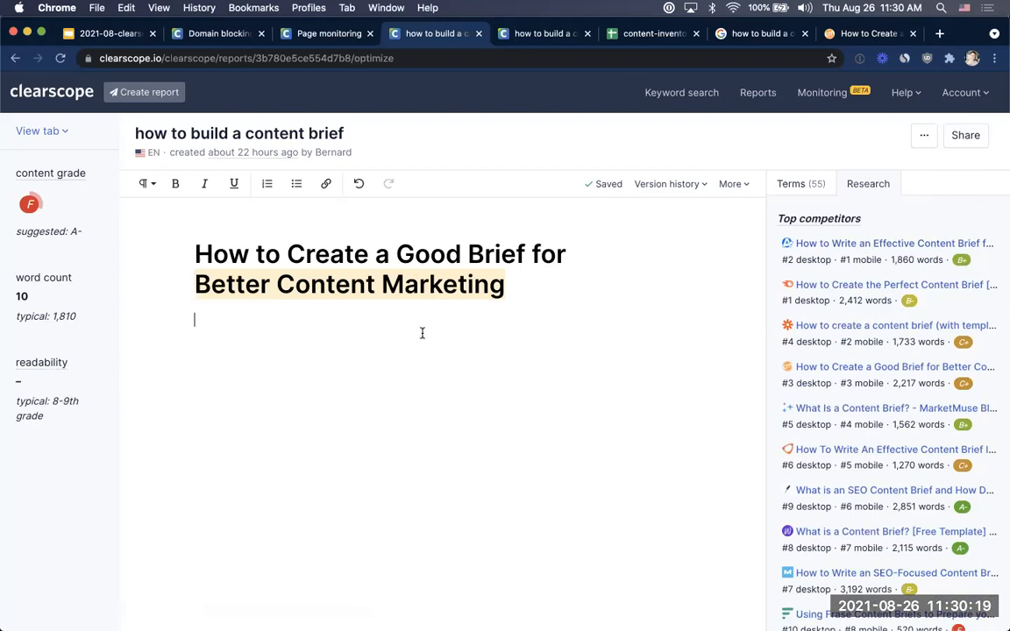
Add the line "Please read over these pieces of content to orient yourself:" below the title
type("Please")
type("read over these pieces of contnet to")
key("BackSpace")
key("BackSpace")
key("BackSpace")
key("BackSpace")
key("BackSpace")
key("BackSpace")
key("BackSpace")
type("tent to orient yourself:")
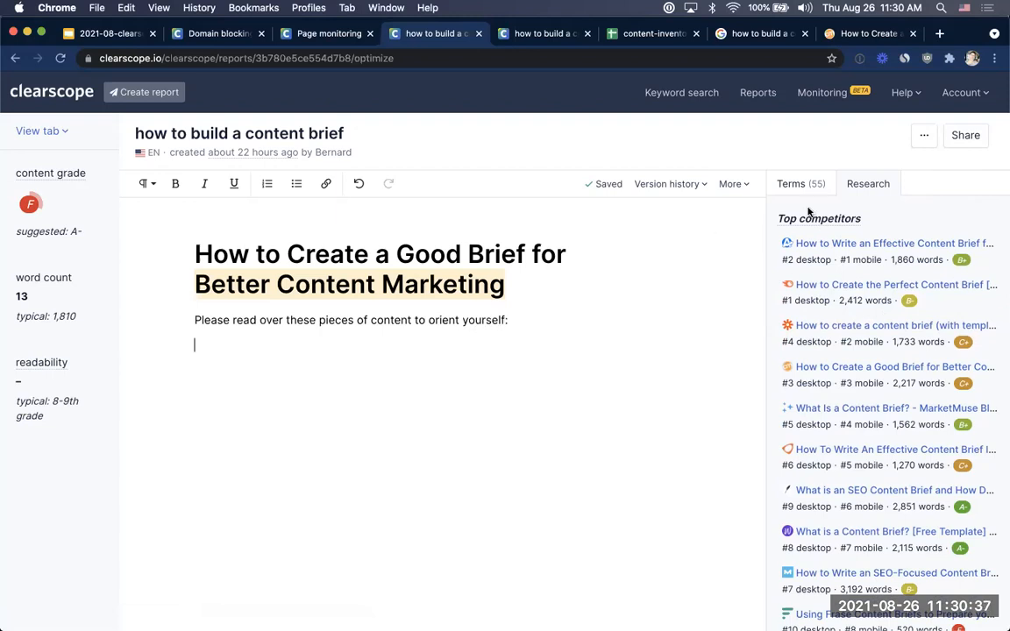
Open the AgencyAnalytics competitor article and add its URL as the first starred item under the reading instruction
left_click(832, 243, "super")
left_click(492, 35)
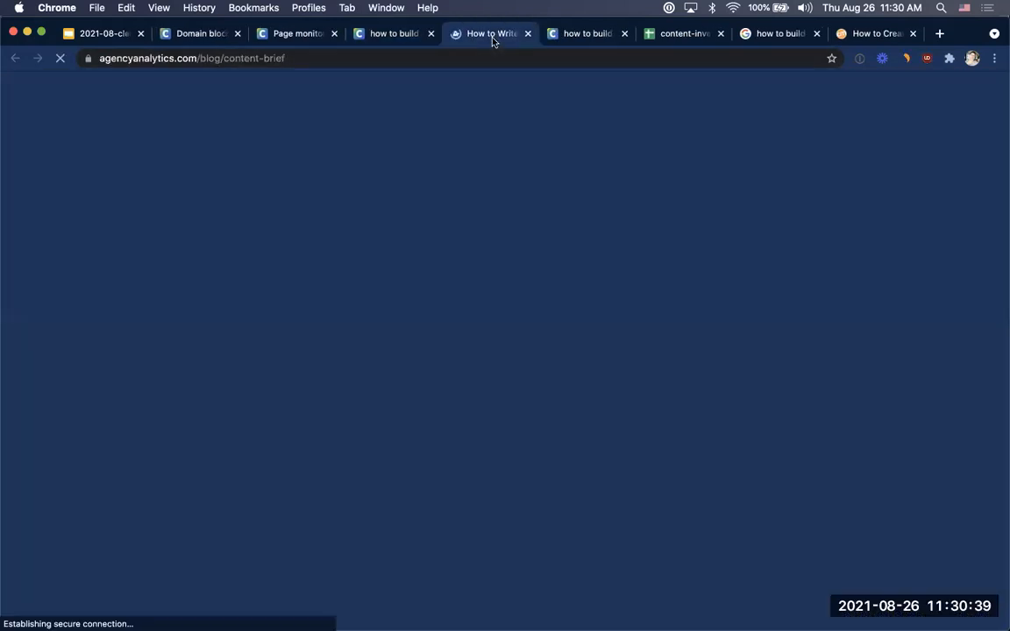
left_click(435, 56)
key("super+c")
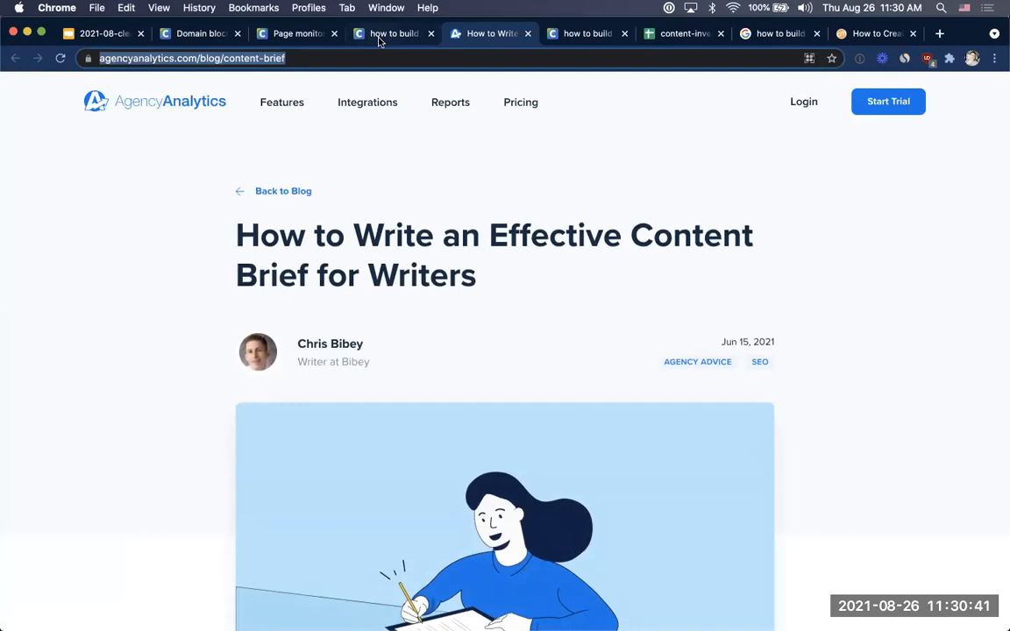
left_click(379, 37)
type("*")
key("super+v")
key("Return")
scroll(930, 277, "down", 4)
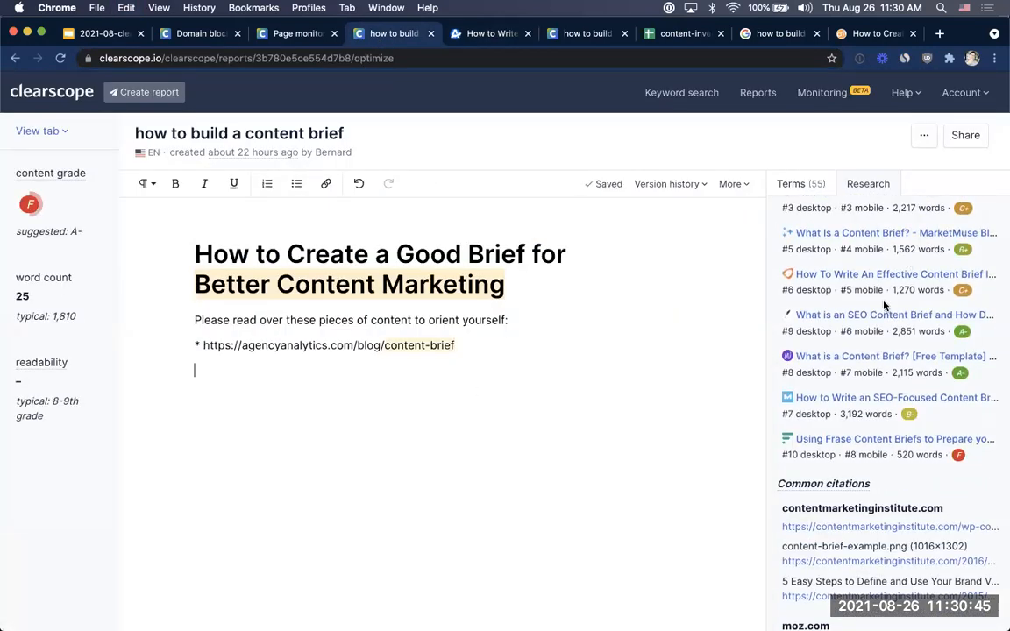
left_click(903, 357, "super")
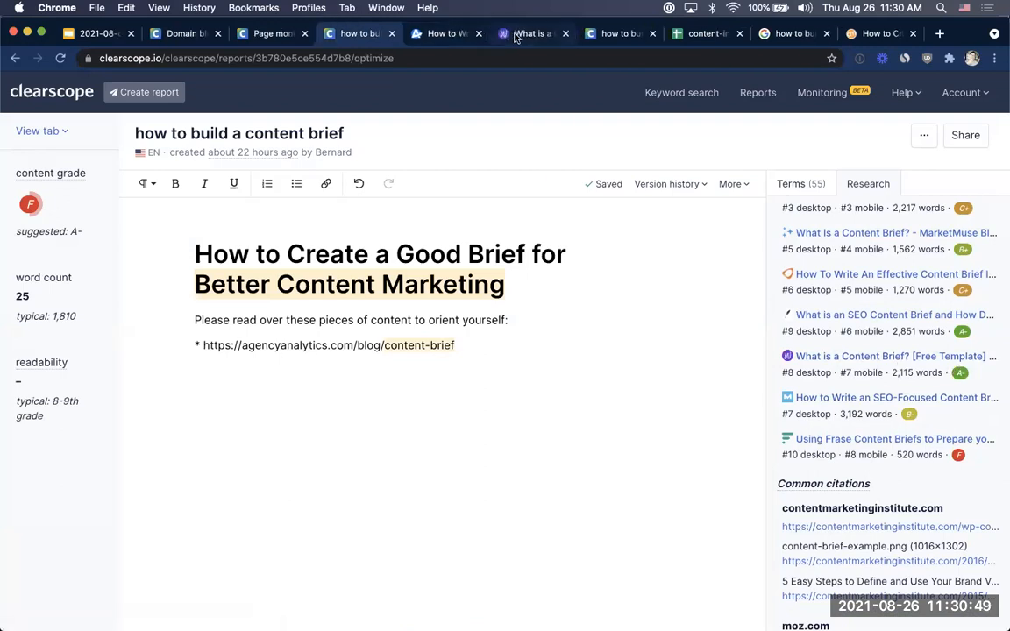
left_click(526, 33)
left_click(443, 36)
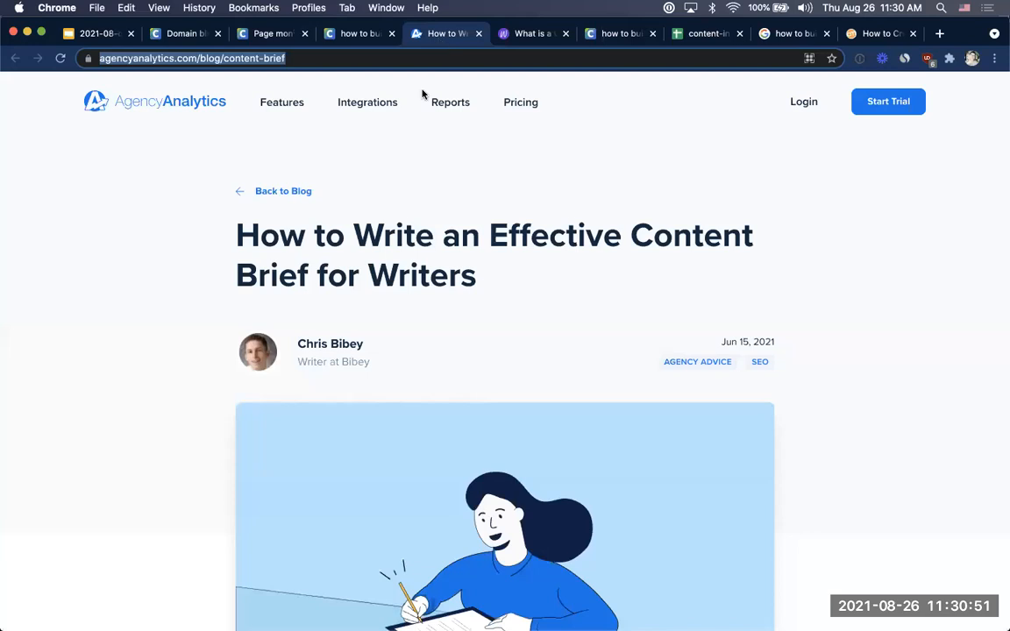
left_click(350, 37)
type("*")
type("https://welcomesoftware.com/insights/free-content-brief-template/")
key("Return")
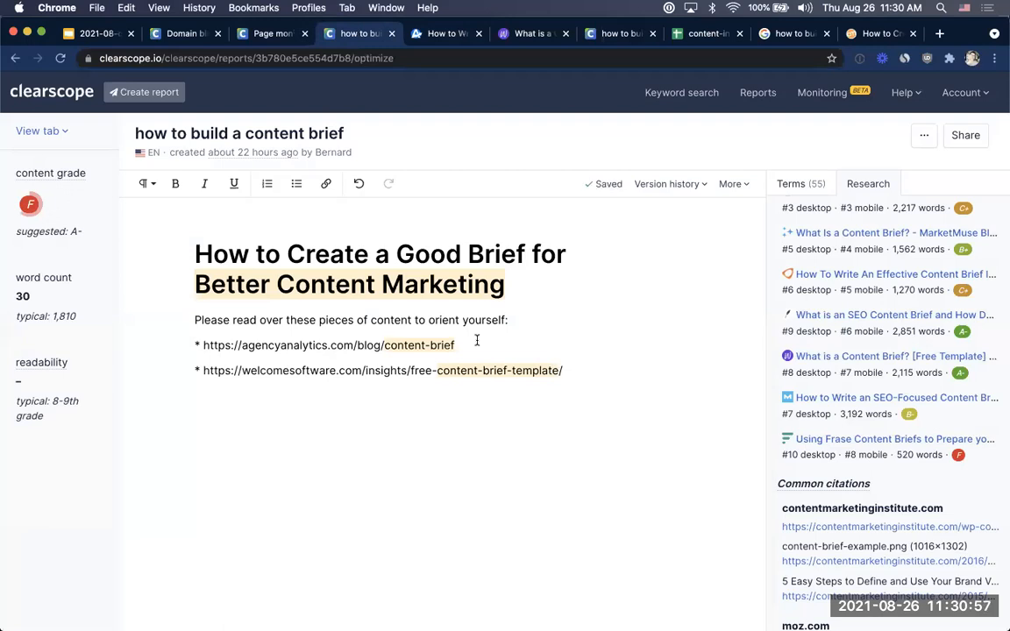
Review the top competitors' word counts and grades in the research data, highlighting the first competitor's word count
scroll(898, 408, "up", 5)
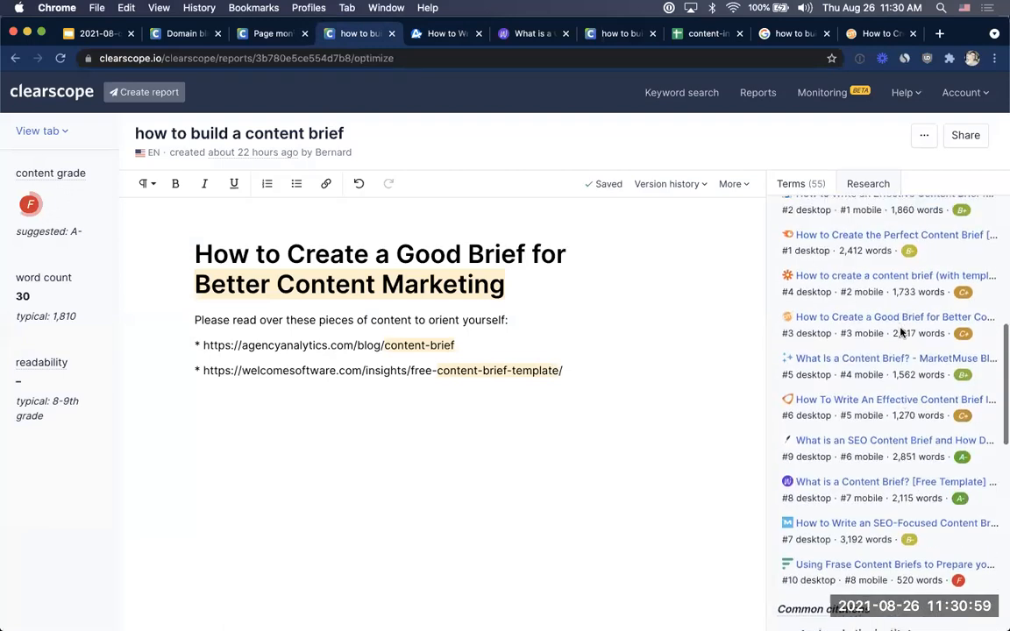
left_click_drag(891, 254, 943, 253)
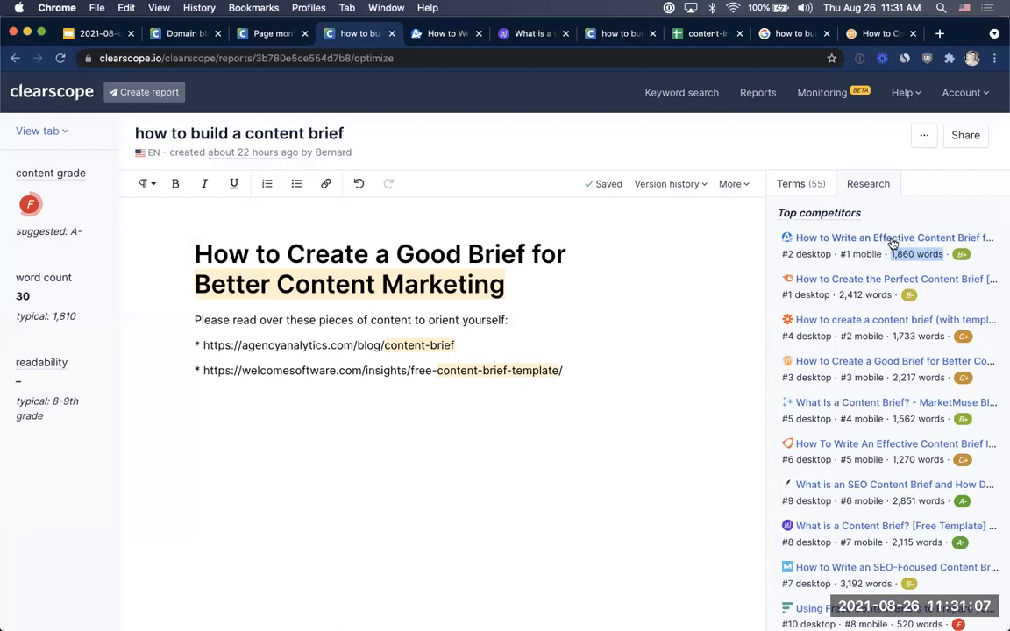
scroll(899, 235, "down", 4)
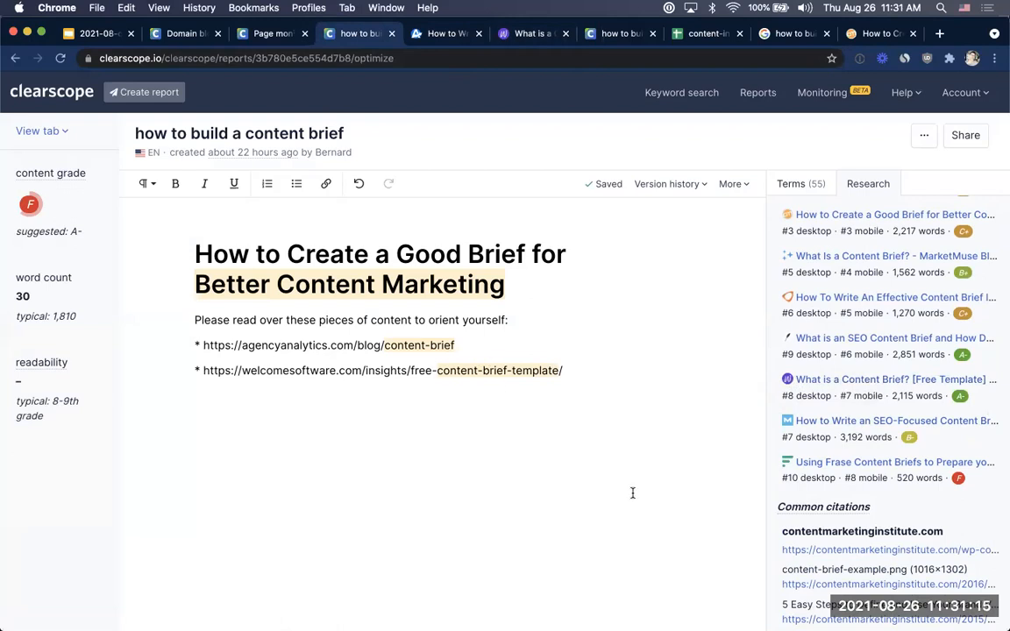
scroll(916, 402, "down", 10)
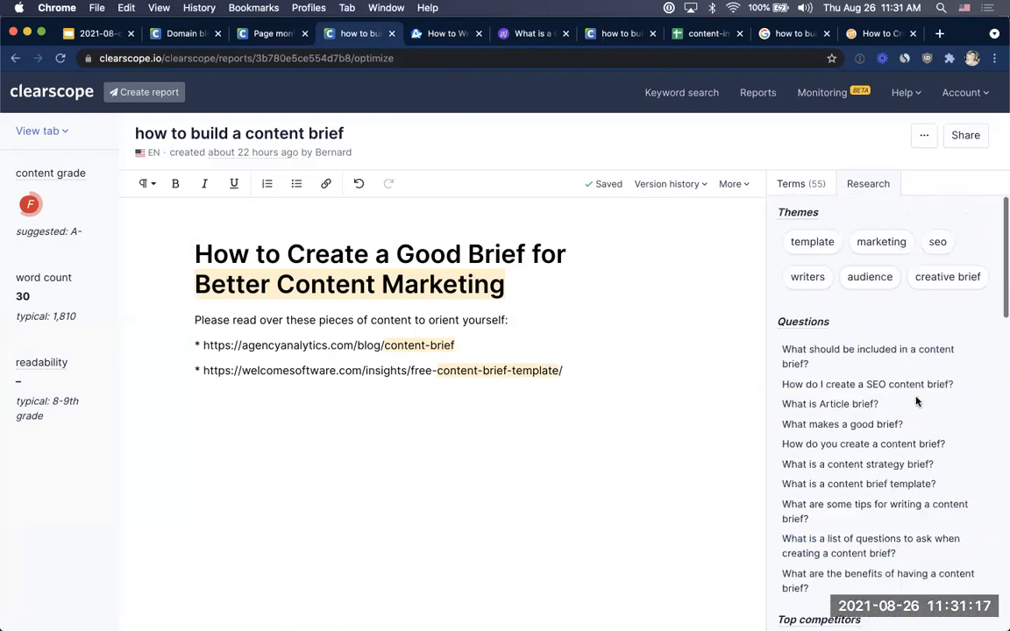
Read the Themes explanation and examine the competitor heading examples for the "template" theme
mouse_move(813, 215)
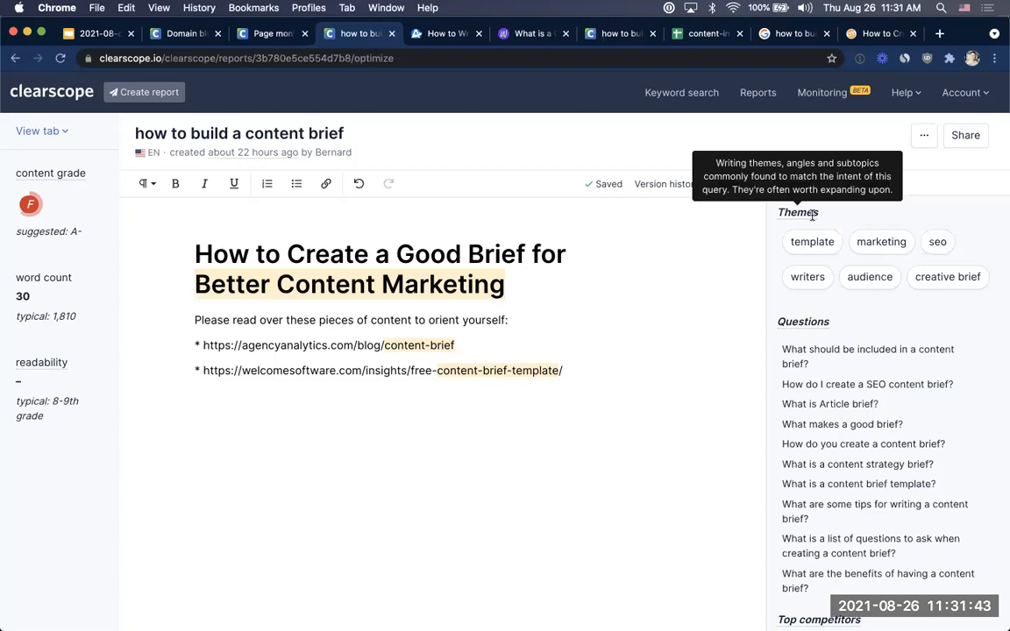
left_click(817, 244)
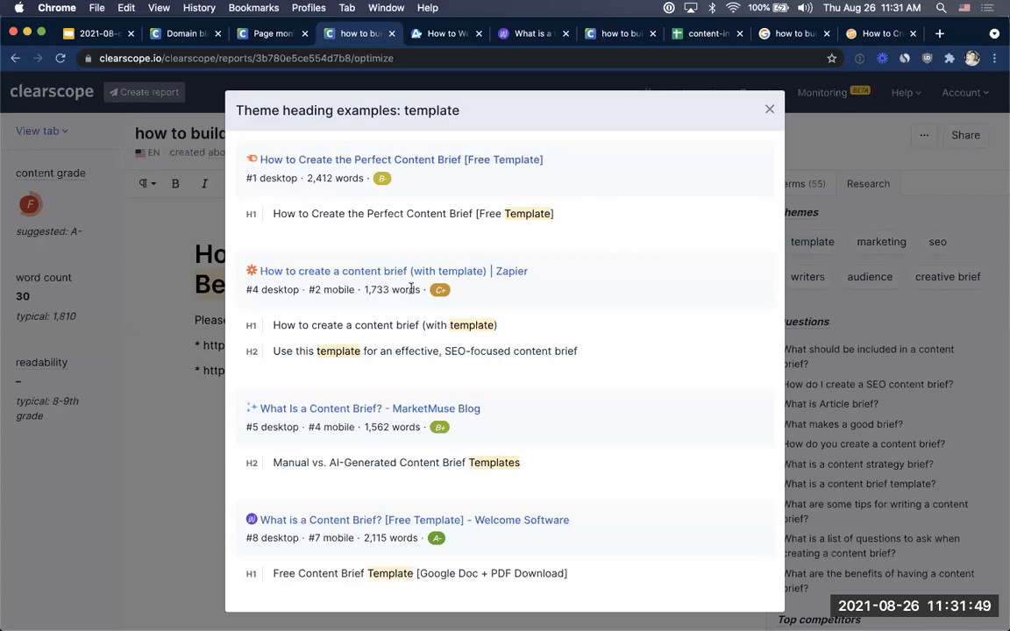
left_click_drag(267, 216, 556, 220)
left_click(556, 220)
scroll(556, 220, "down", 3)
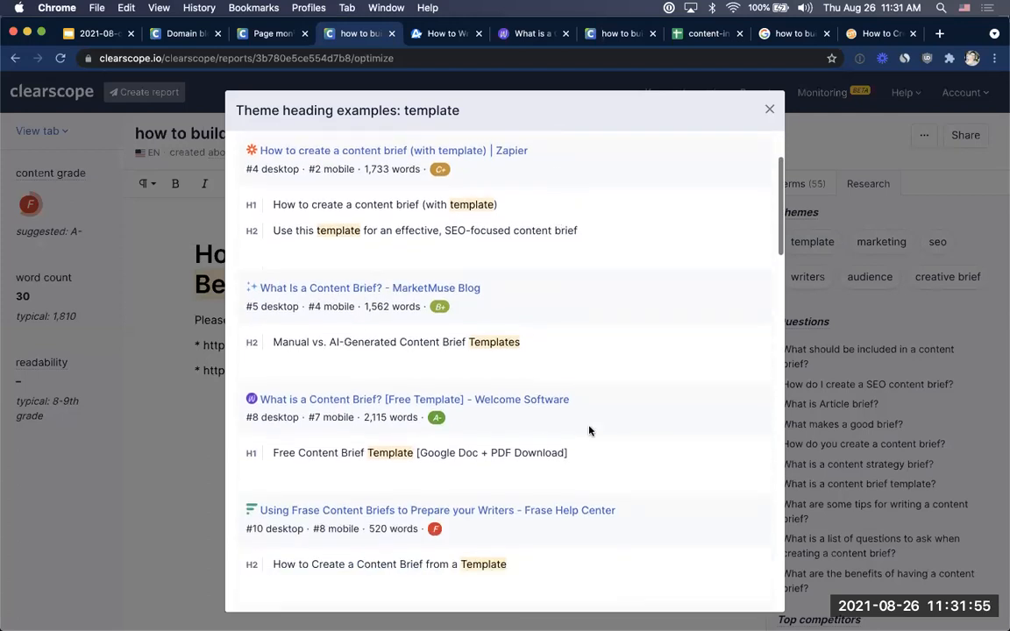
scroll(589, 430, "down", 5)
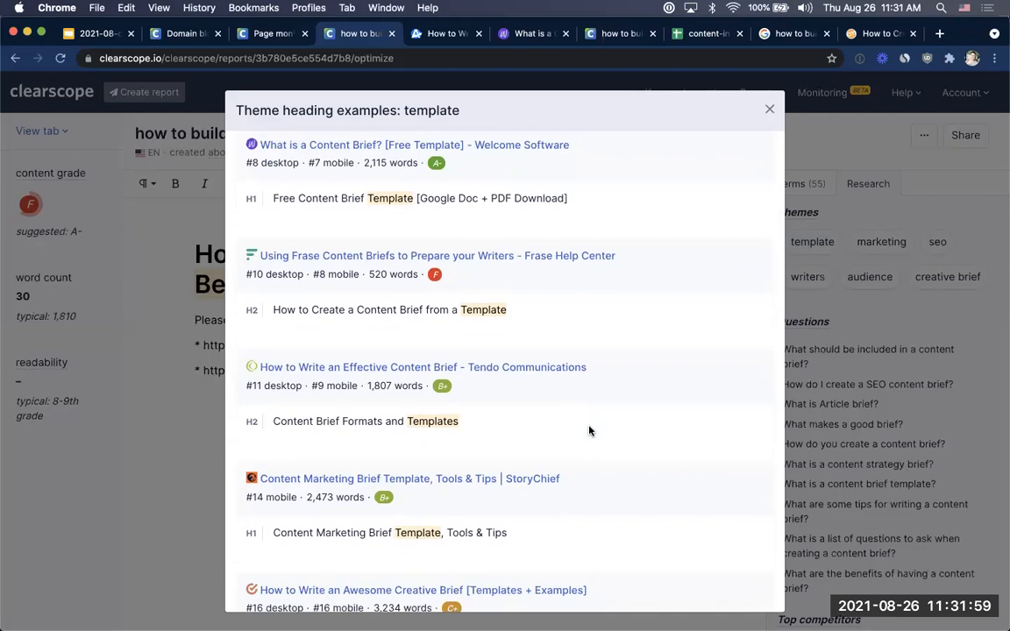
scroll(589, 430, "down", 4)
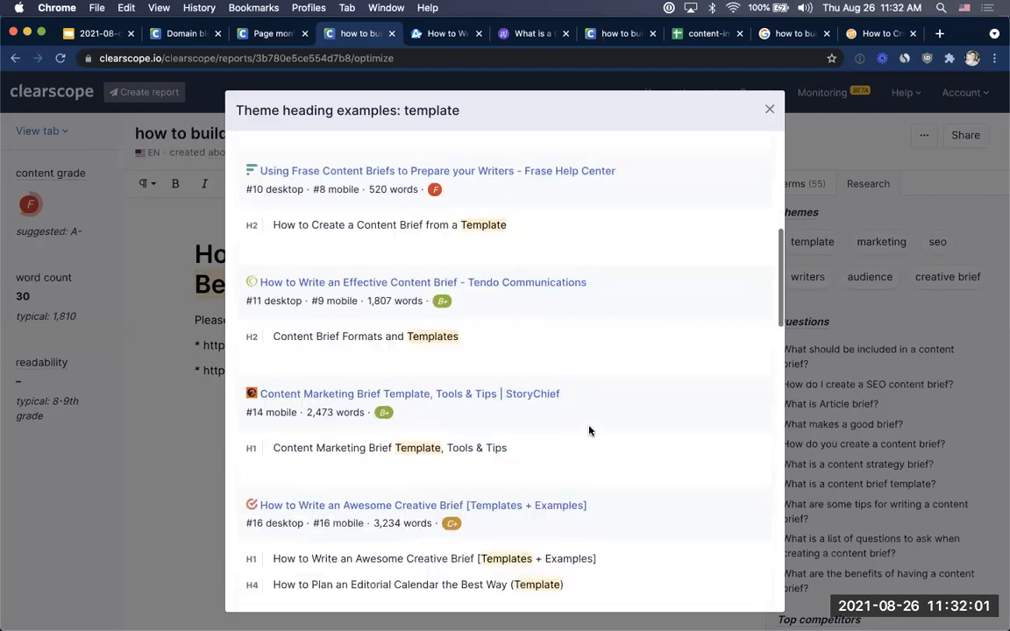
scroll(430, 473, "down", 5)
scroll(430, 472, "down", 3)
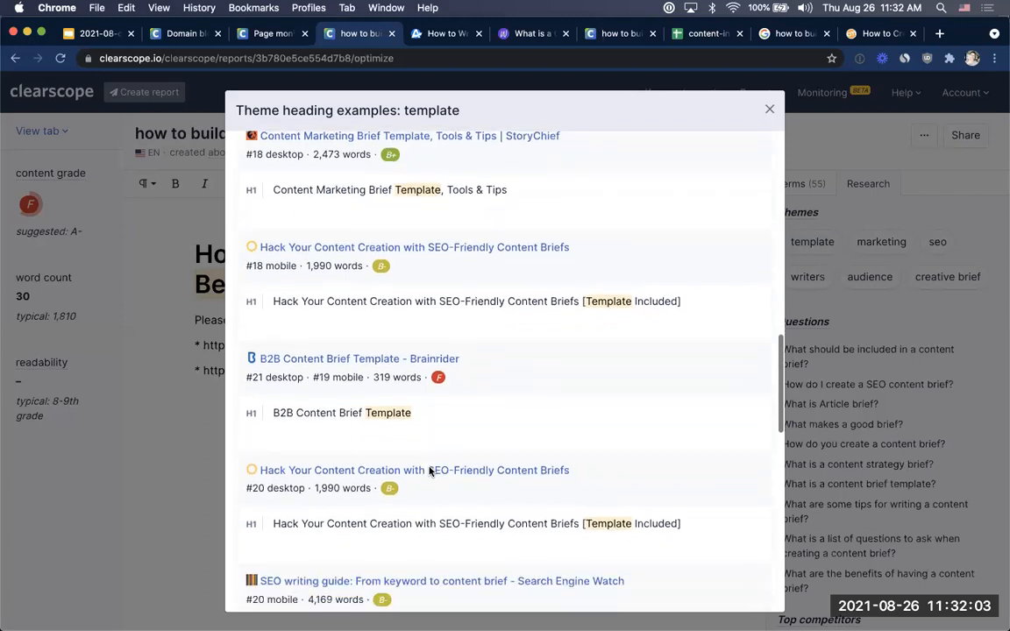
key("Escape")
Replace the brief's title with "How to build an effective content brief to arm your writers + FREE TEMPLATEs"
left_click(570, 273)
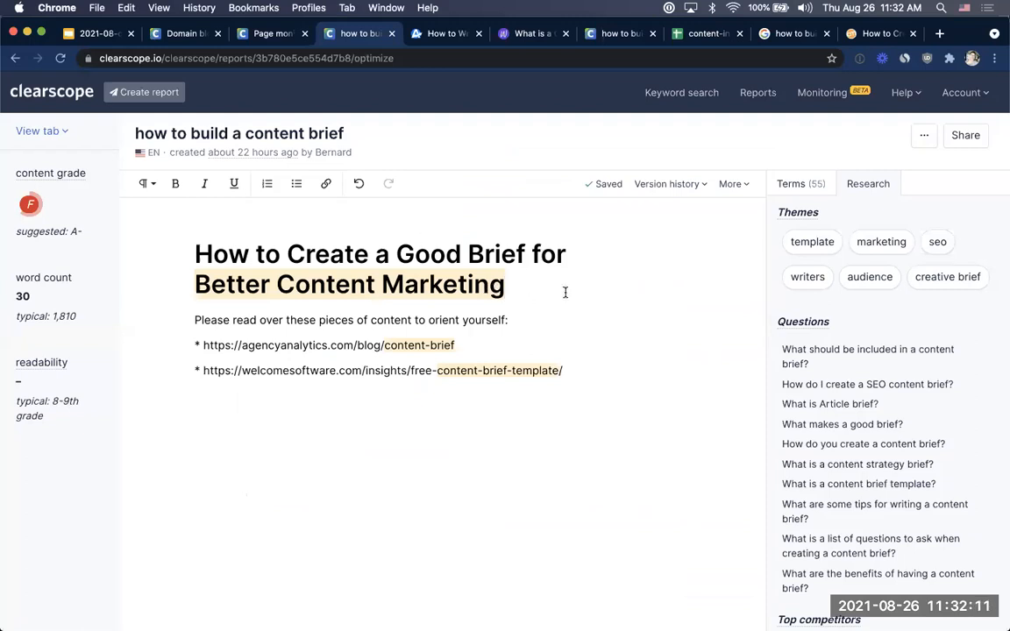
triple_click(201, 252)
key("BackSpace")
type("How to build an effective contnet")
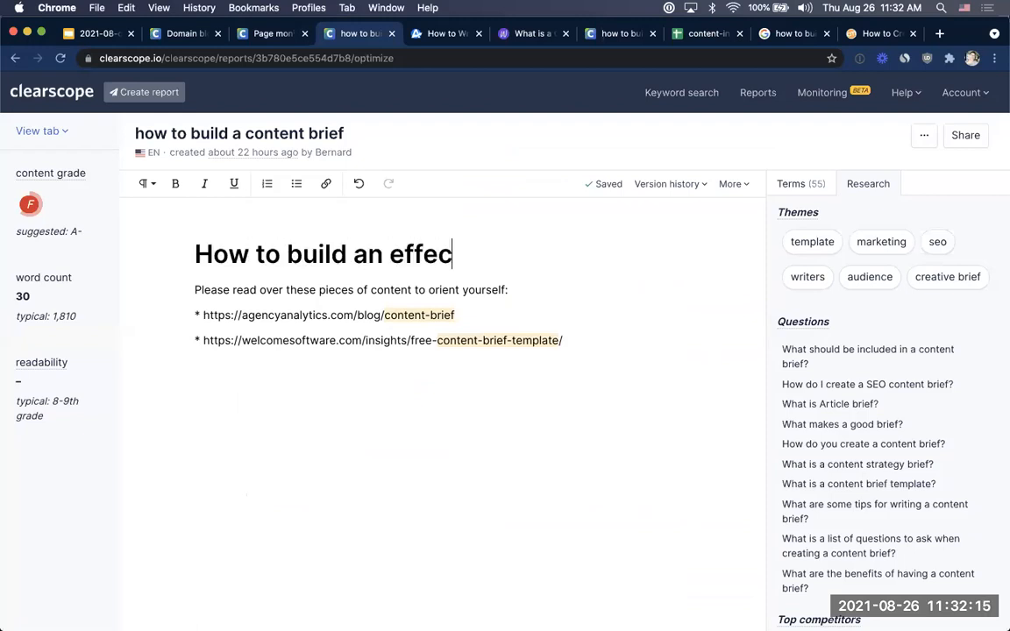
key("BackSpace")
key("BackSpace")
key("BackSpace")
type("ent brtie")
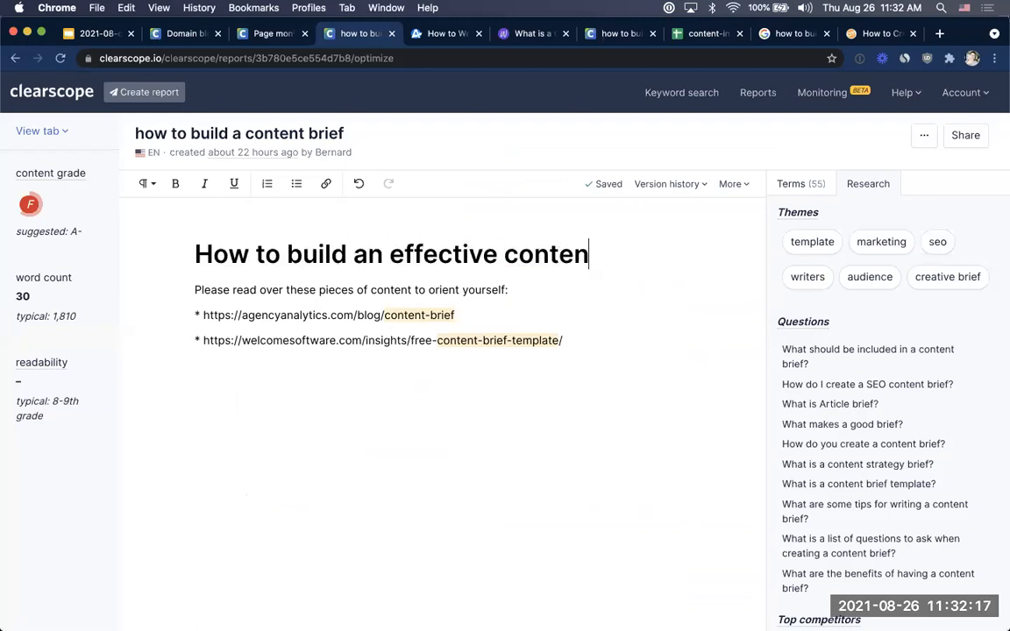
key("BackSpace")
key("BackSpace")
key("BackSpace")
type("ief")
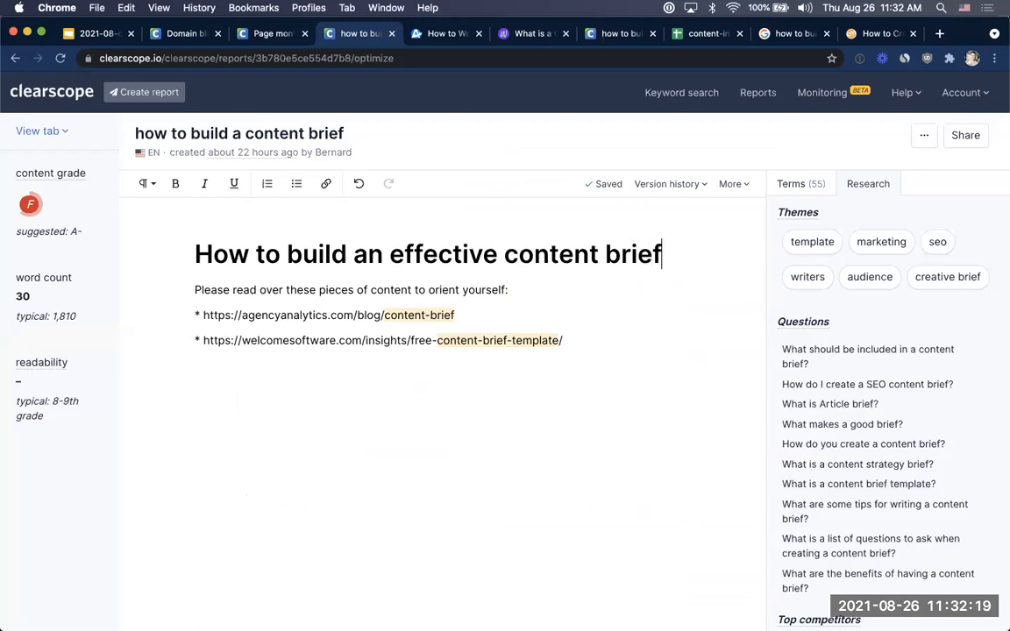
type(" to arm your write")
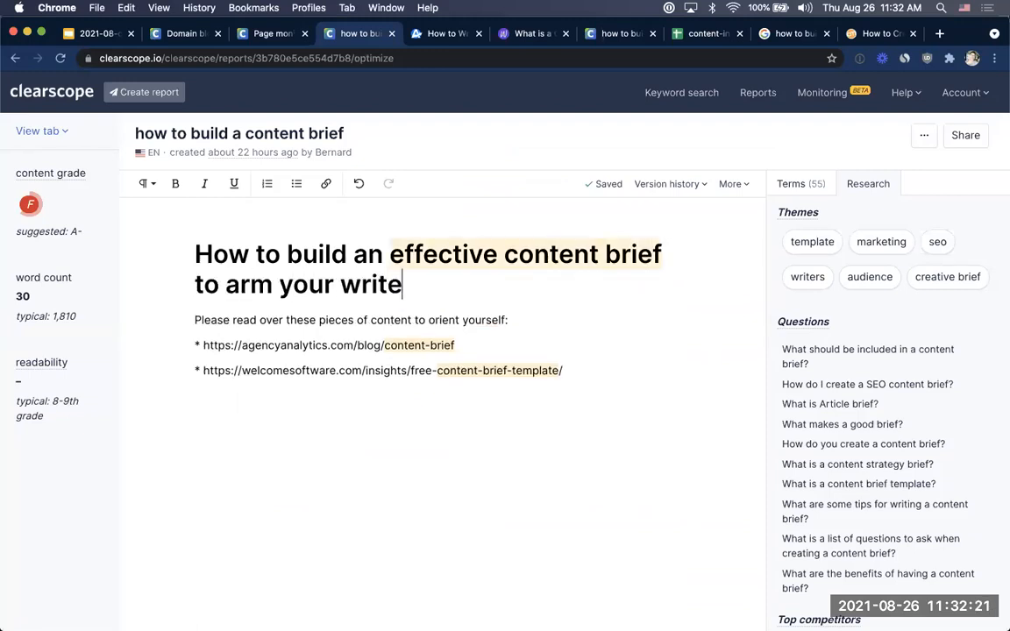
type("rs + FREE")
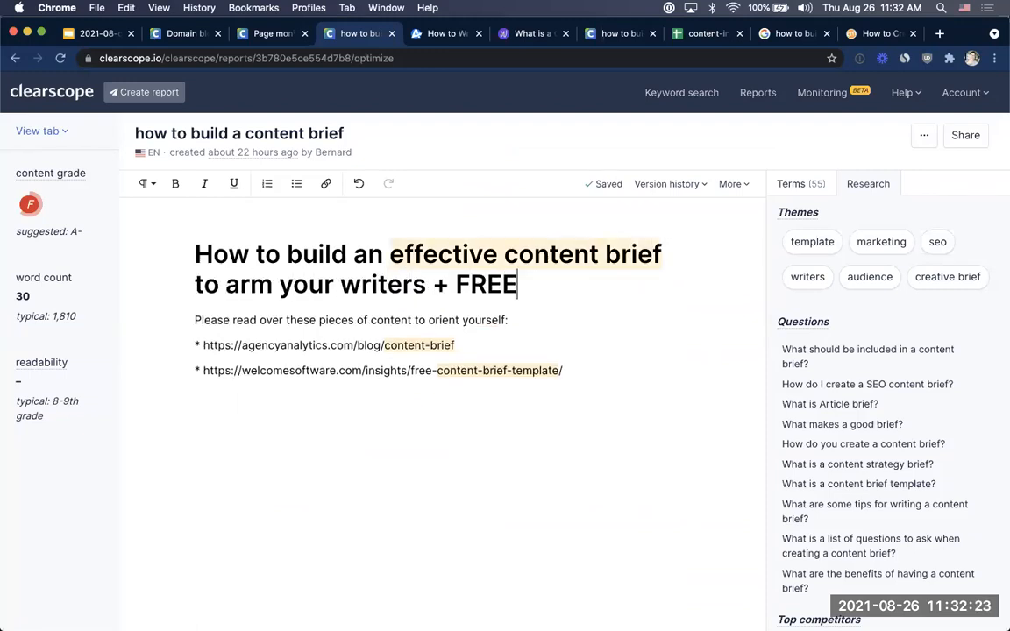
type(" TEMPLATEs")
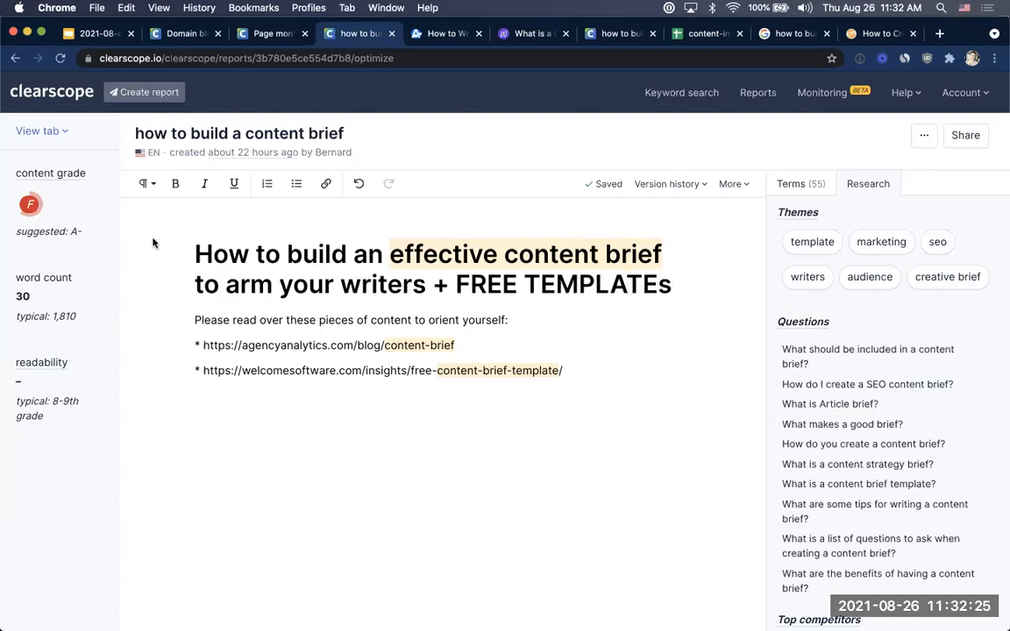
Change the end of the title from the free templates wording to "10 Templates Included"
left_click_drag(457, 284, 673, 284)
key("BackSpace")
type("Free Template")
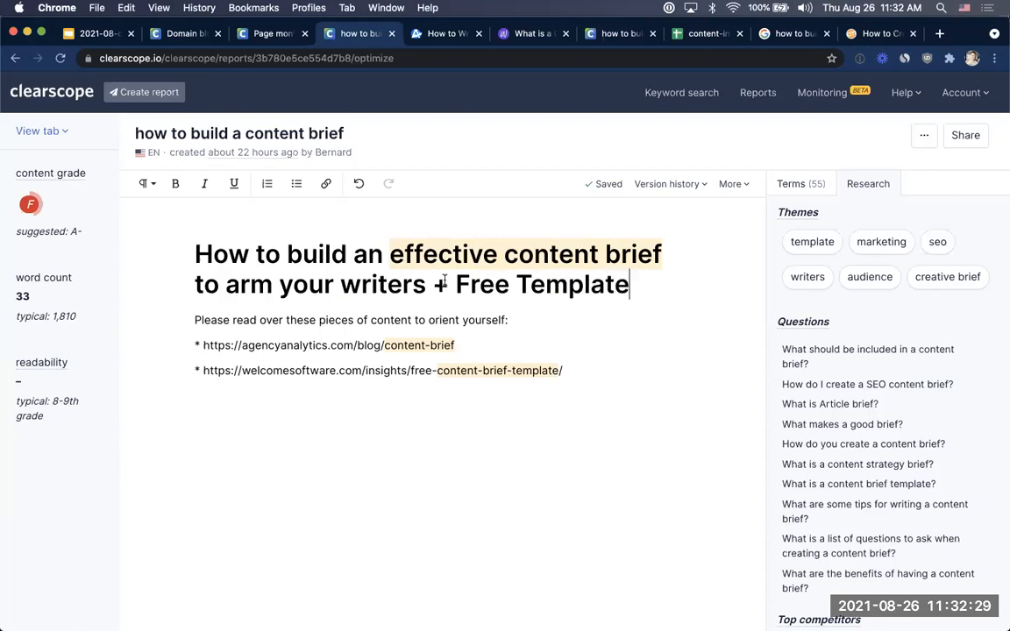
double_click(487, 285)
type("10")
left_click(619, 281)
type("s Included")
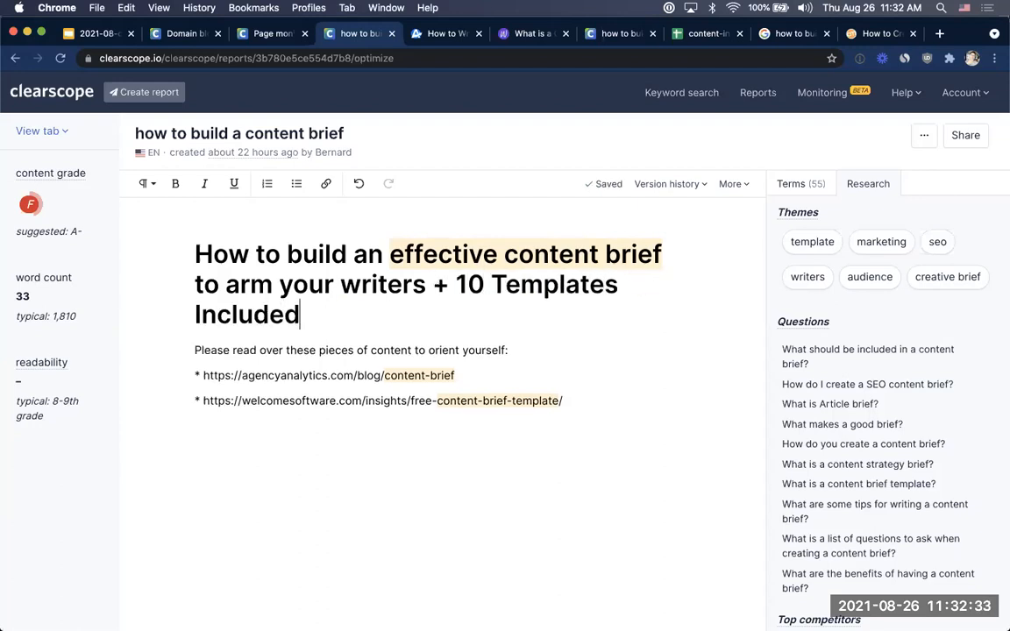
left_click(591, 286)
double_click(591, 286)
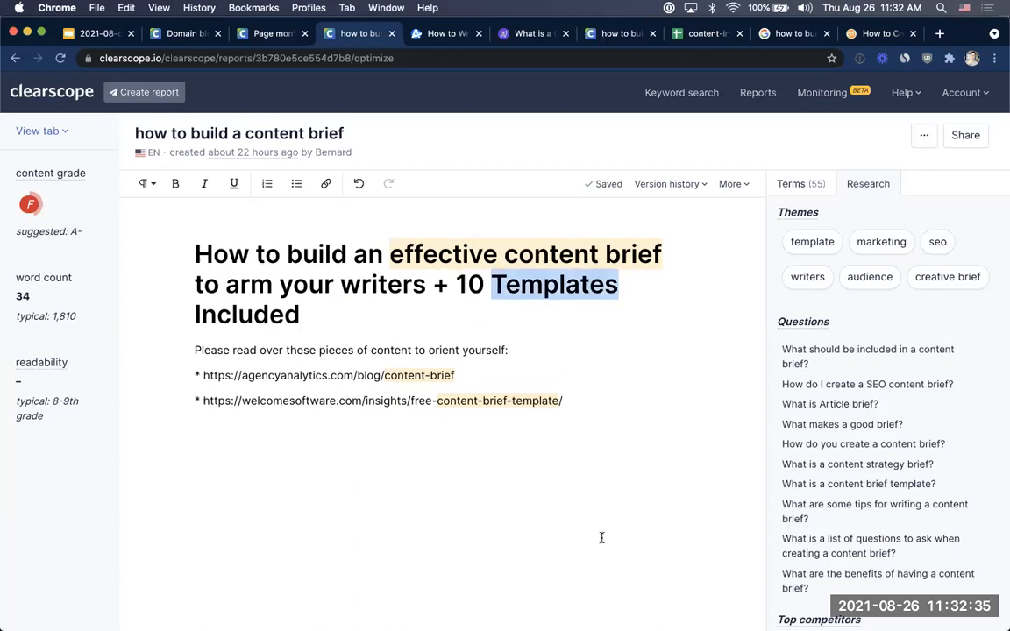
left_click(603, 427)
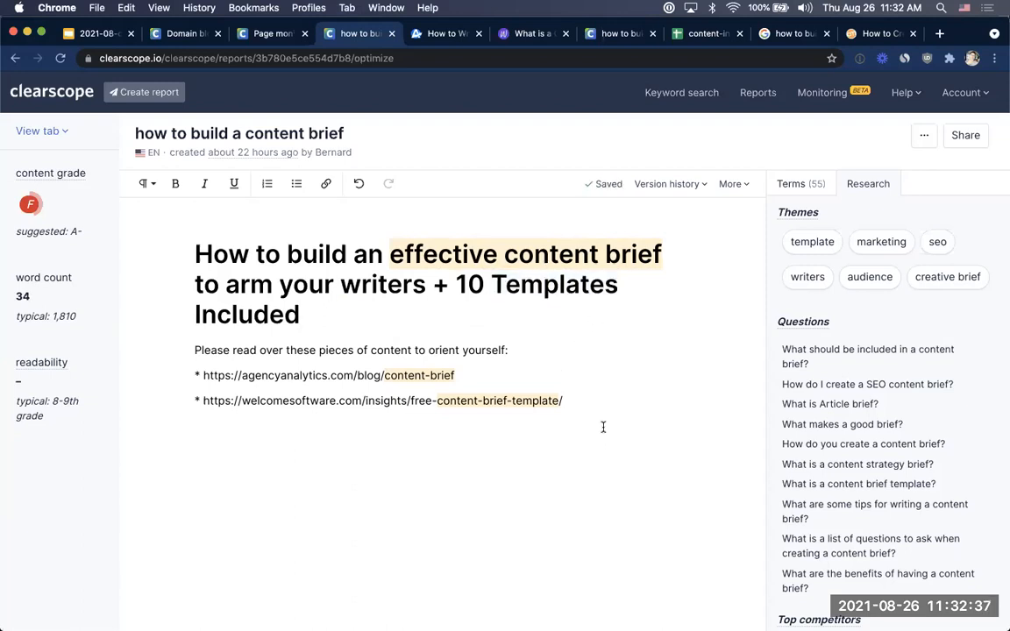
Examine the competitor heading examples for the "creative brief" theme, highlighting "Creative Brief vs. Content Brief"
left_click(951, 279)
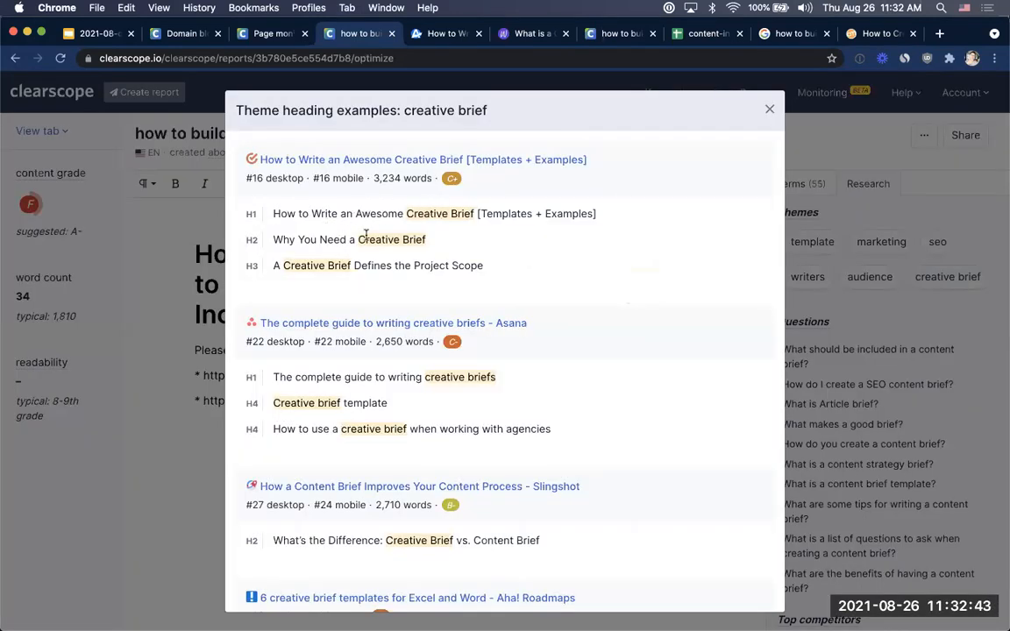
triple_click(366, 235)
left_click(323, 397)
triple_click(323, 397)
scroll(324, 397, "down", 3)
left_click(574, 316)
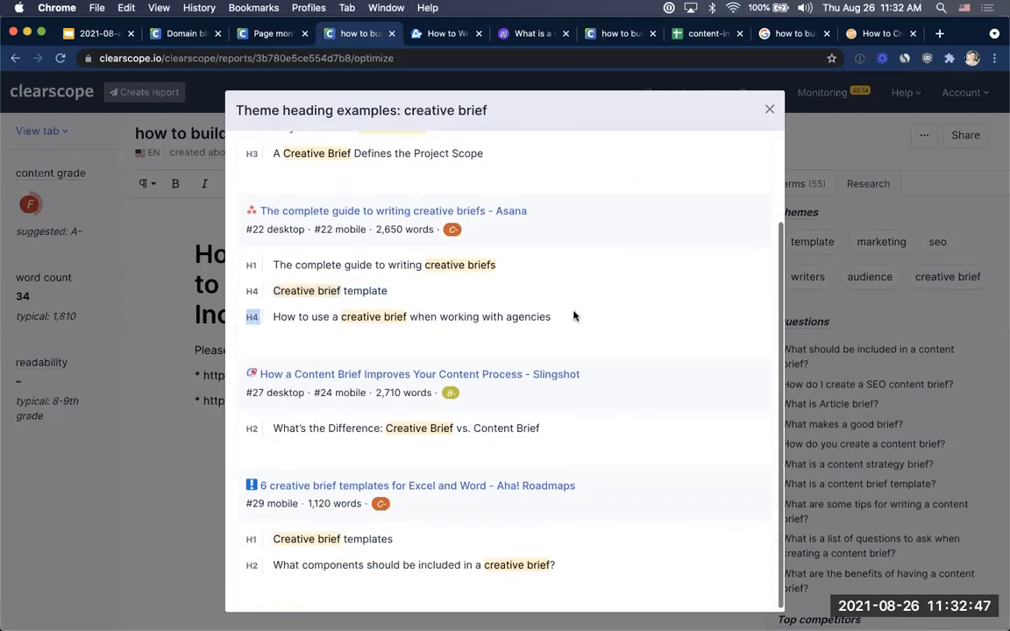
scroll(568, 321, "down", 1)
left_click(398, 435)
left_click_drag(389, 425, 538, 425)
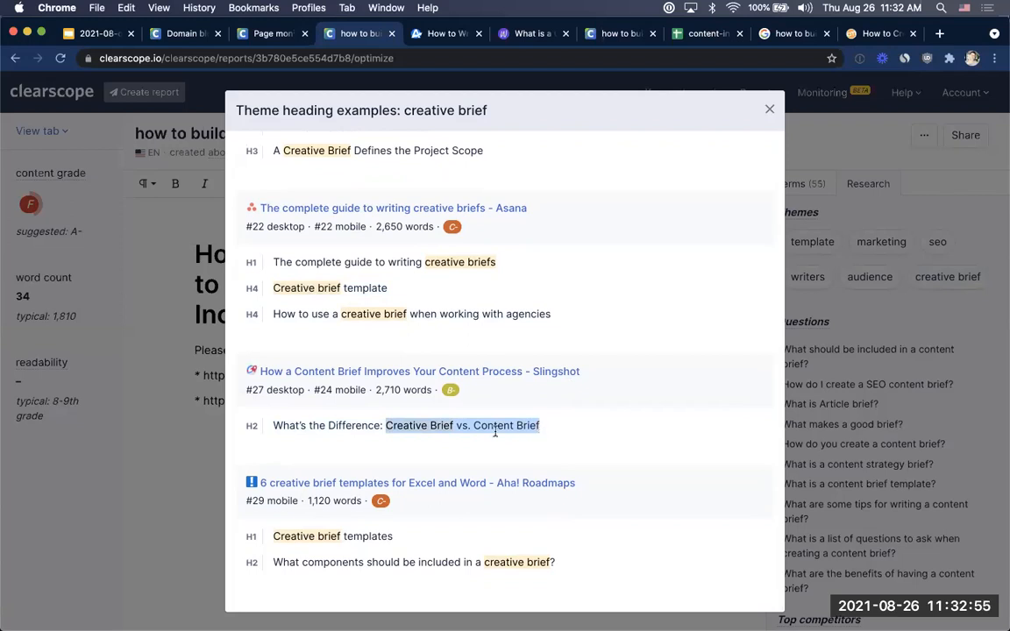
key("Escape")
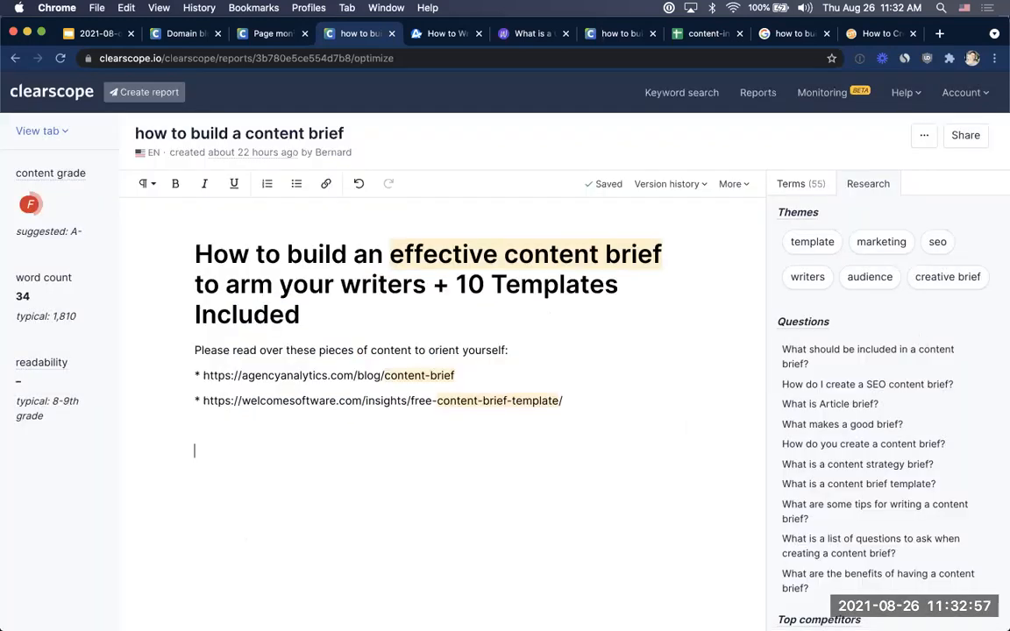
Add the line "Creative brief vs Content Brief" below the competitor URLs, with the label "Heading suggestions:" above it
type("Creative brief vs Content Brief")
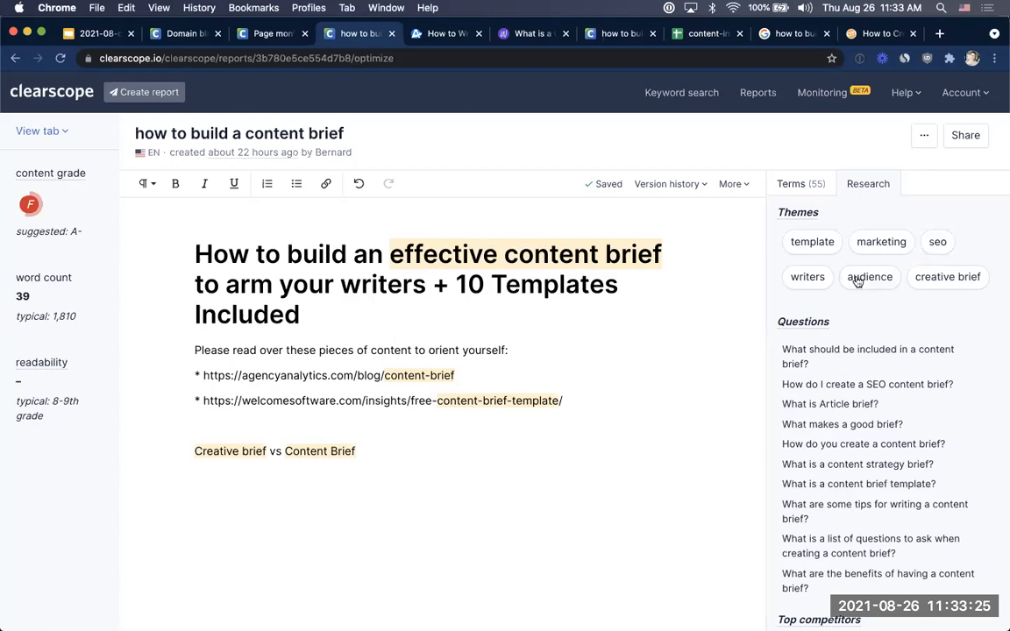
left_click(283, 418)
type("Heading suggesitons")
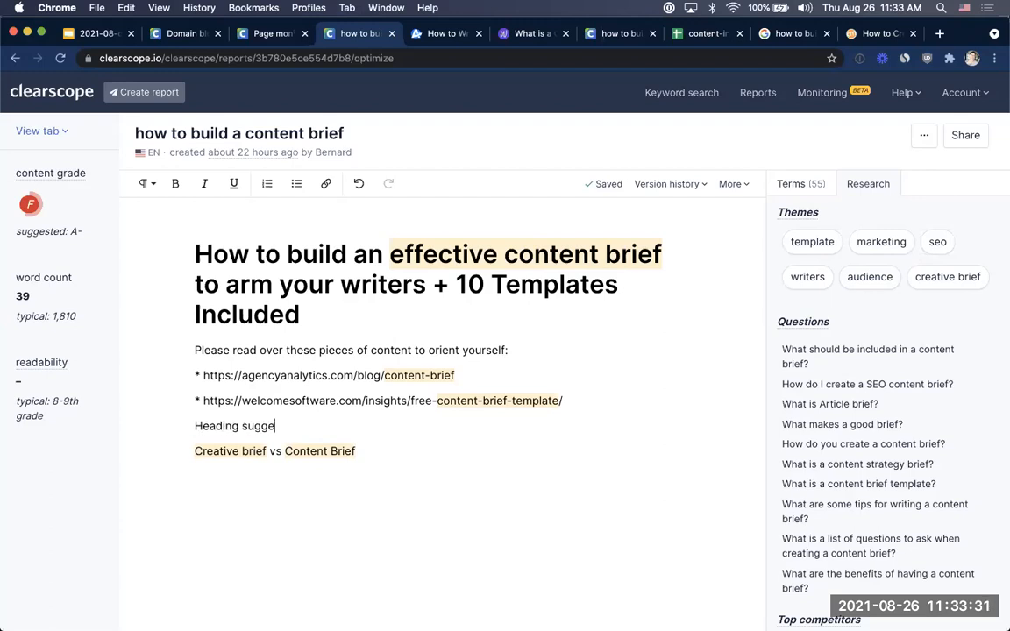
key("BackSpace")
key("BackSpace")
key("BackSpace")
key("BackSpace")
type("stions:")
Underline the "Heading suggestions:" label and make "Creative brief vs Content Brief" a starred item beneath it
key("super+shift+Left")
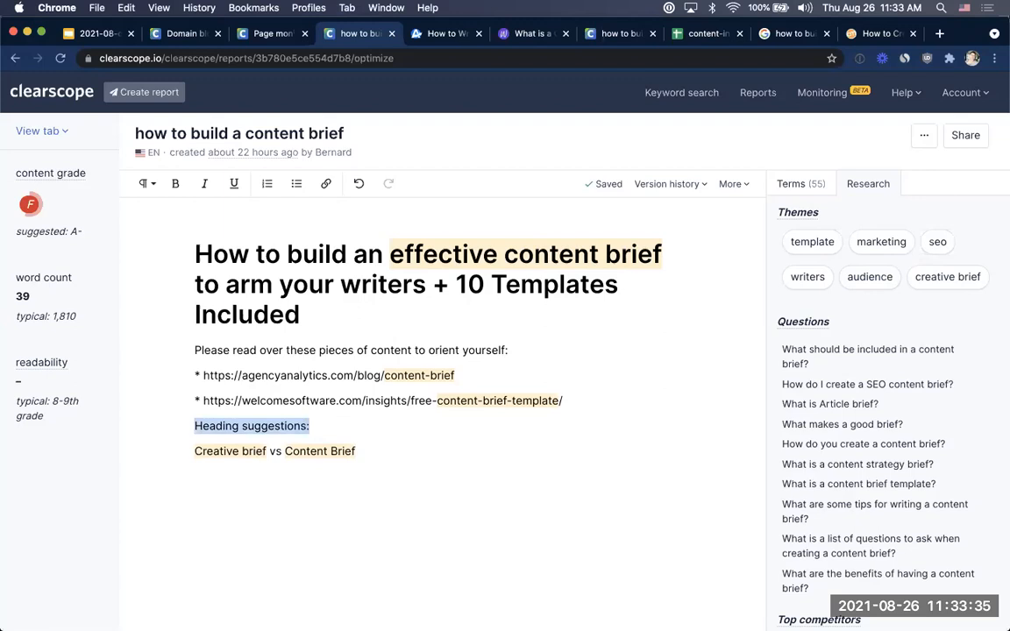
left_click(233, 184)
left_click(402, 453)
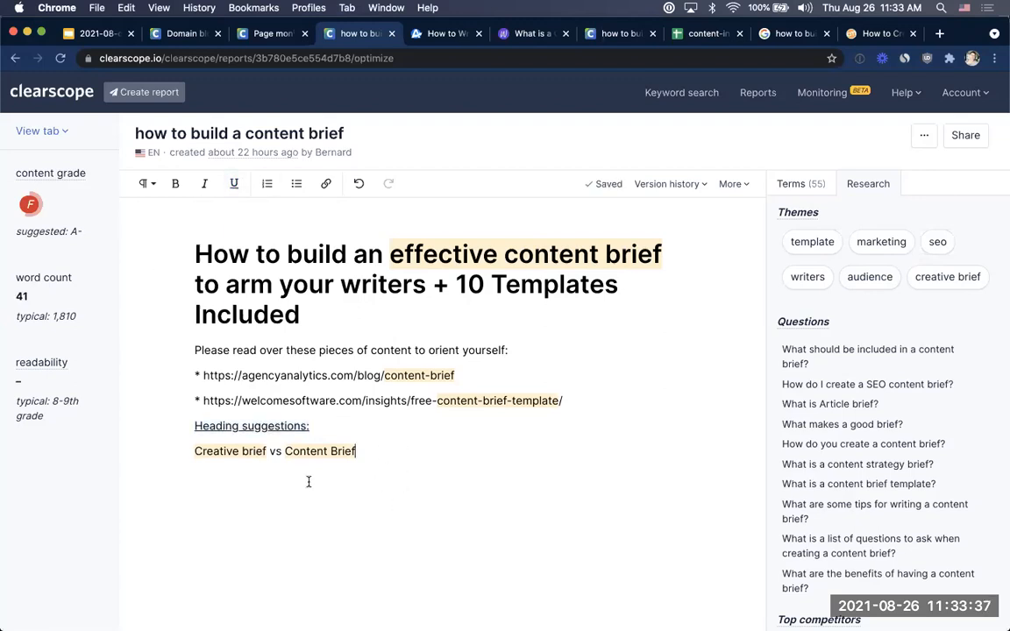
left_click_drag(188, 451, 399, 450)
key("Left")
type("*")
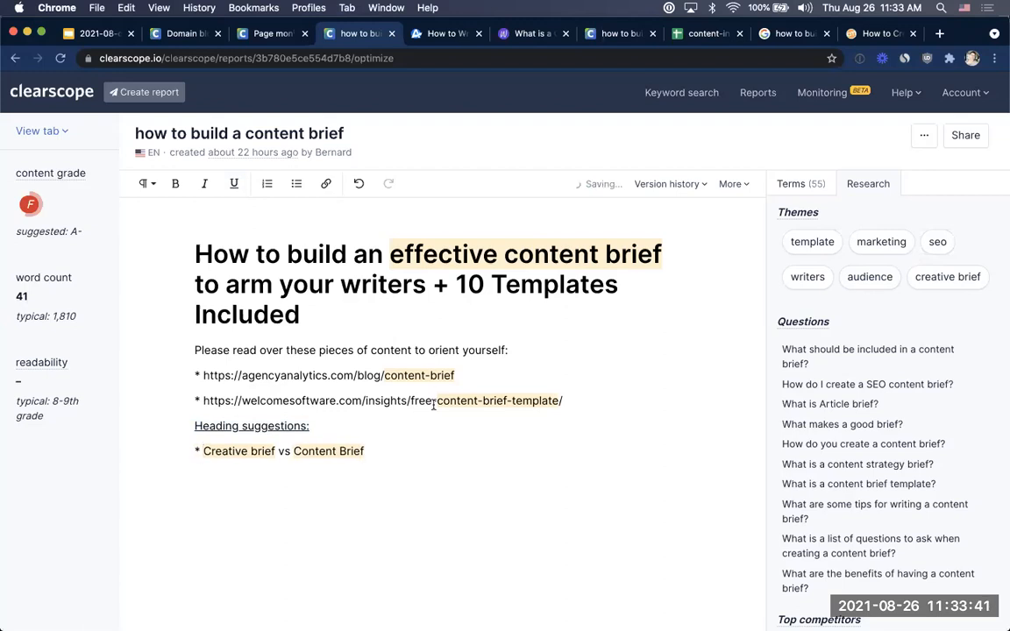
Copy the first three research questions into the brief below the heading suggestion
scroll(890, 316, "down", 2)
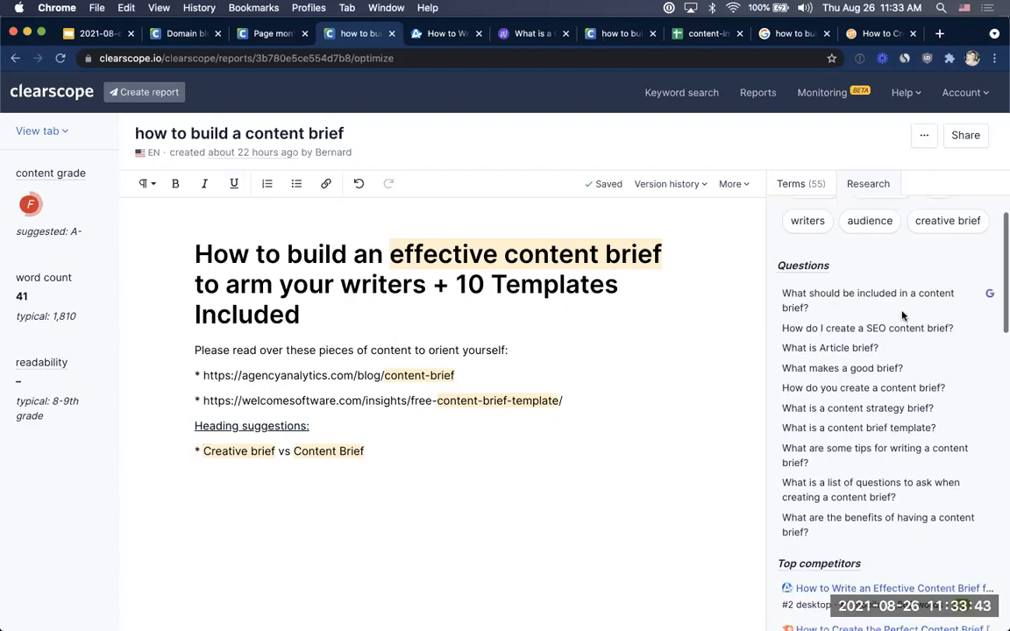
mouse_move(1008, 246)
left_mouse_down()
mouse_move(905, 245)
mouse_move(1008, 246)
left_mouse_up()
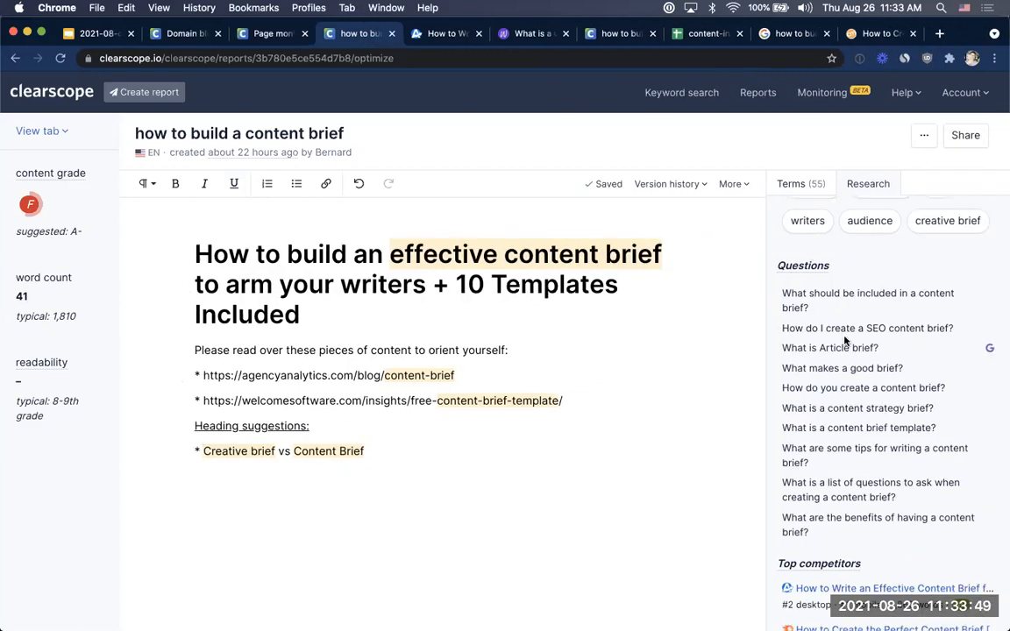
left_click(427, 472)
left_click_drag(780, 292, 895, 347)
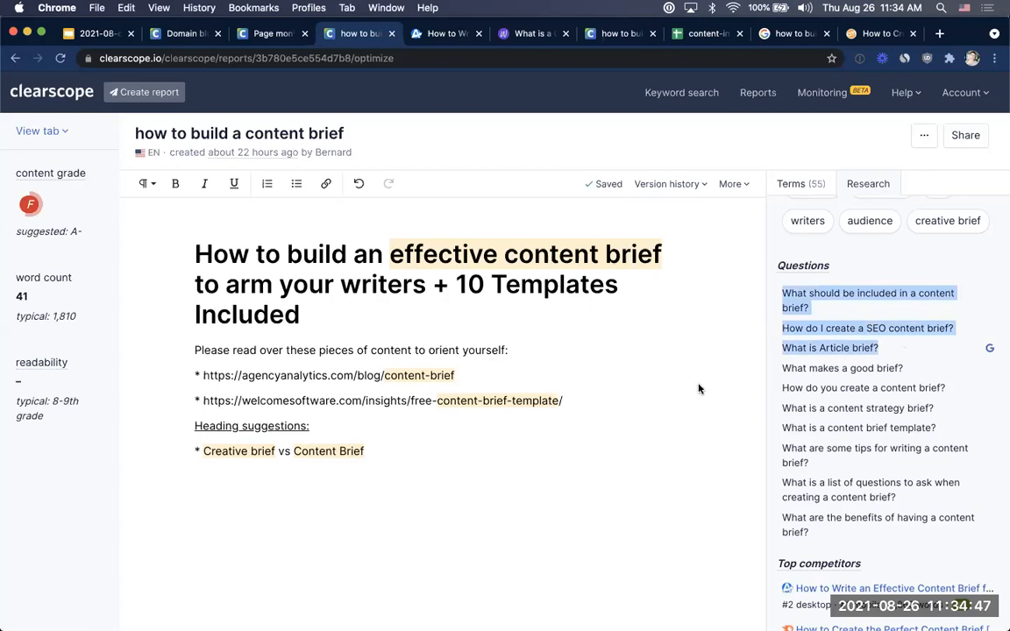
key("cmd+c")
left_click(394, 462)
key("cmd+v")
Insert the line "Questions to make sure you've answered within the piece" above the copied questions
left_click(406, 443)
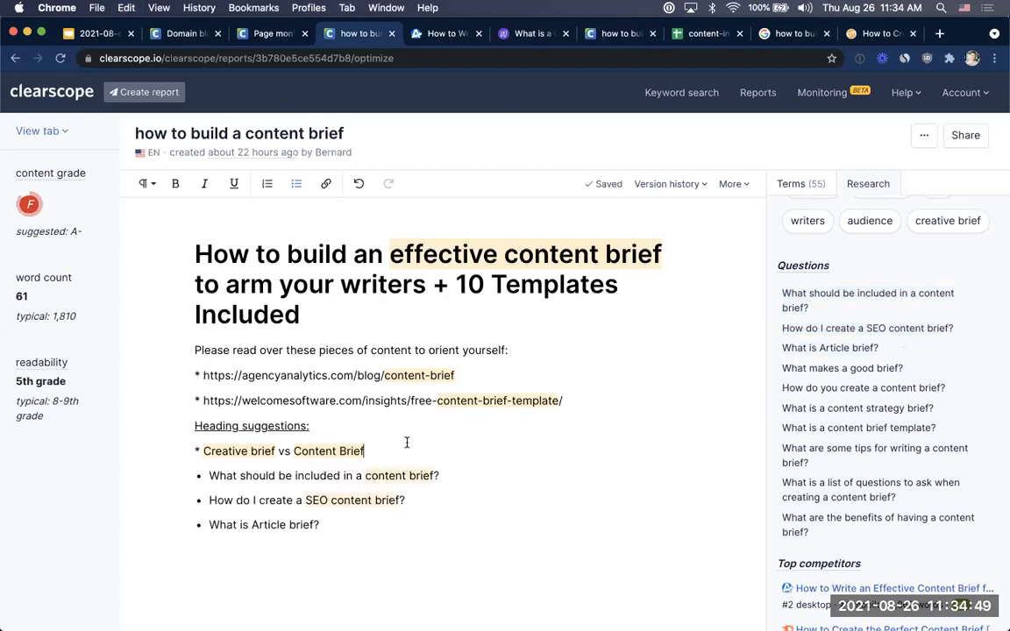
key("Return")
type("Que")
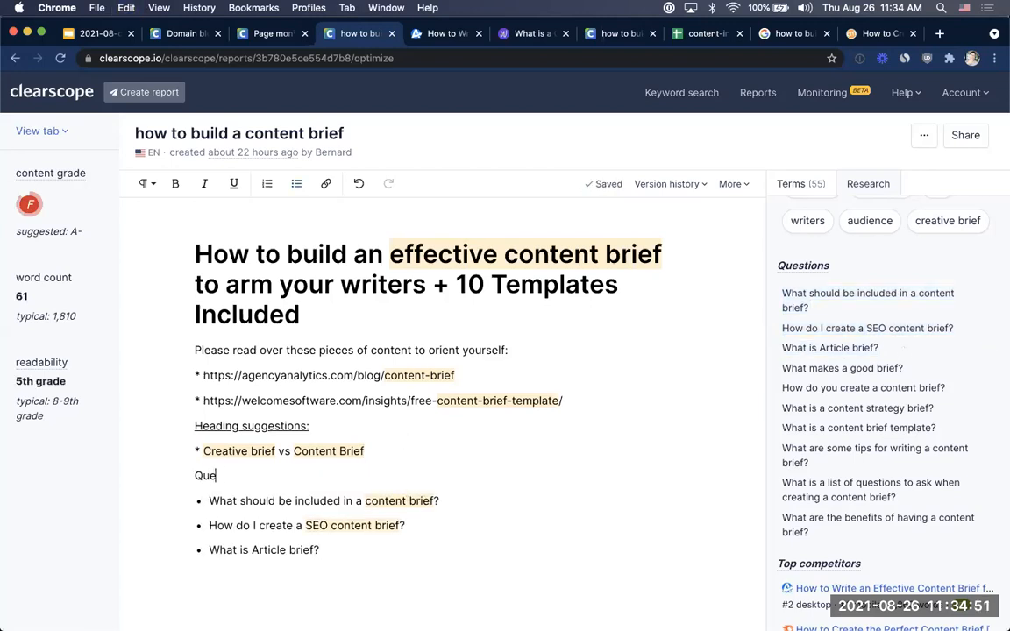
type("stions to make sure  you've")
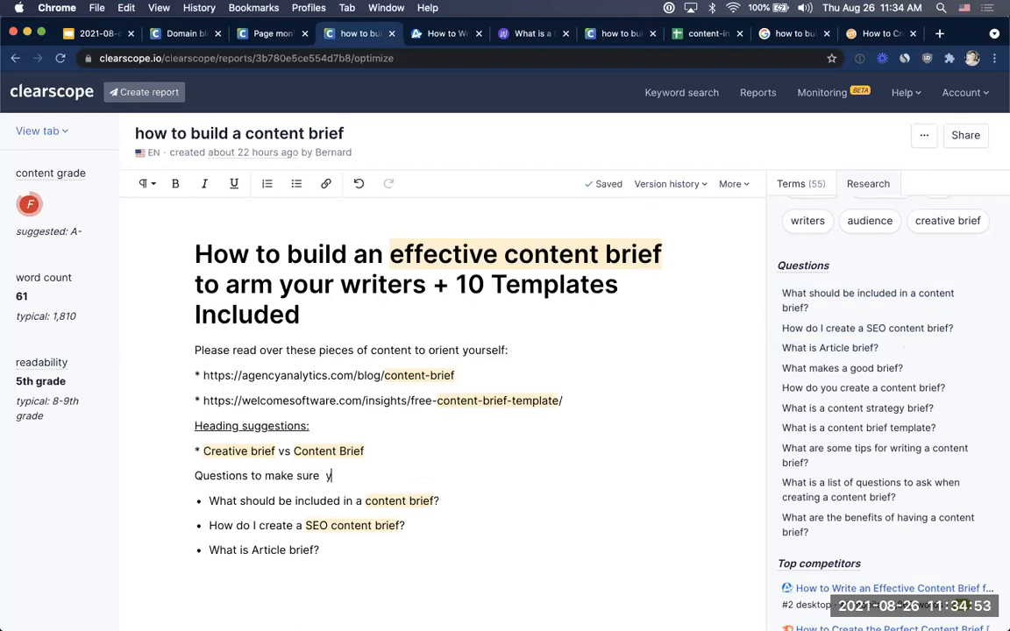
key("BackSpace")
key("BackSpace")
key("BackSpace")
key("BackSpace")
key("BackSpace")
key("BackSpace")
key("BackSpace")
key("BackSpace")
type("you")
key("BackSpace")
key("BackSpace")
key("BackSpace")
type("you've answered within the piece )")
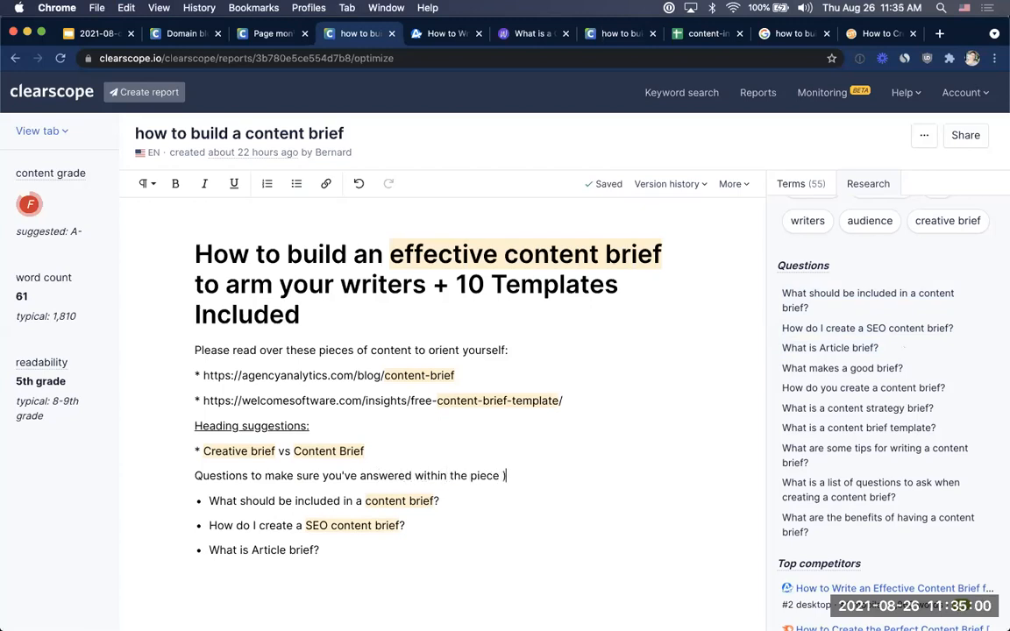
Append "(explicitly or implictly)" to the questions instruction line
key("BackSpace")
type("(explcitly or ")
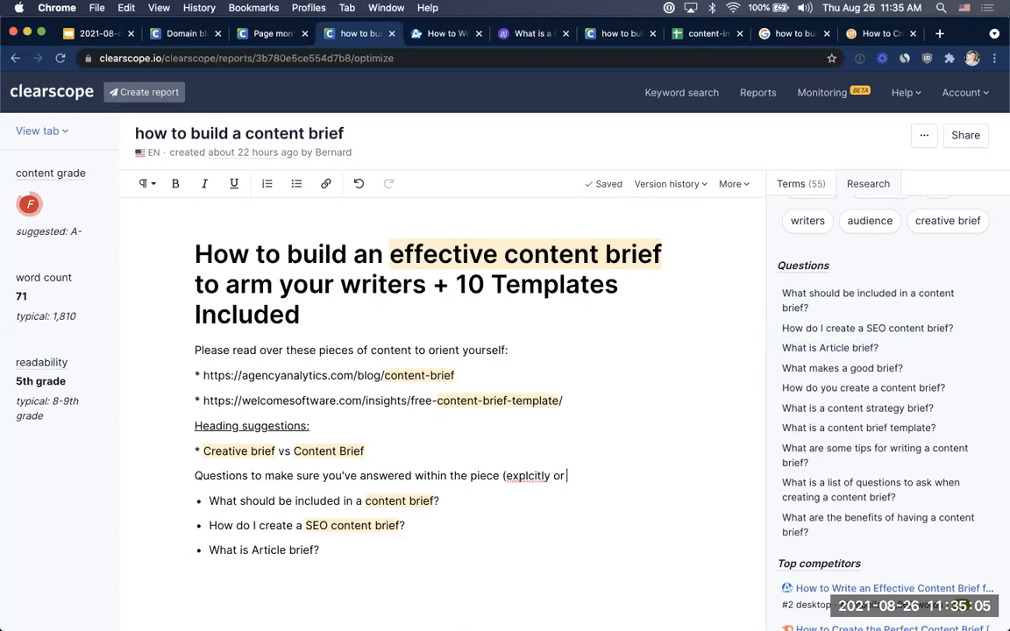
type("implicity)")
left_click(529, 476)
type("i")
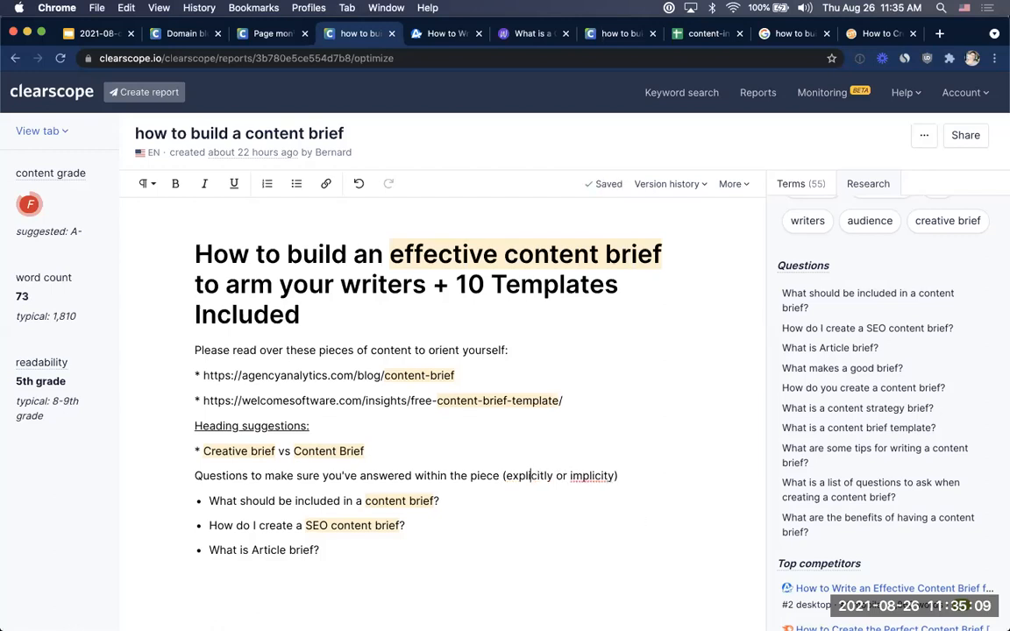
left_click_drag(592, 476, 653, 494)
left_click(602, 475)
key("BackSpace")
key("BackSpace")
key("BackSpace")
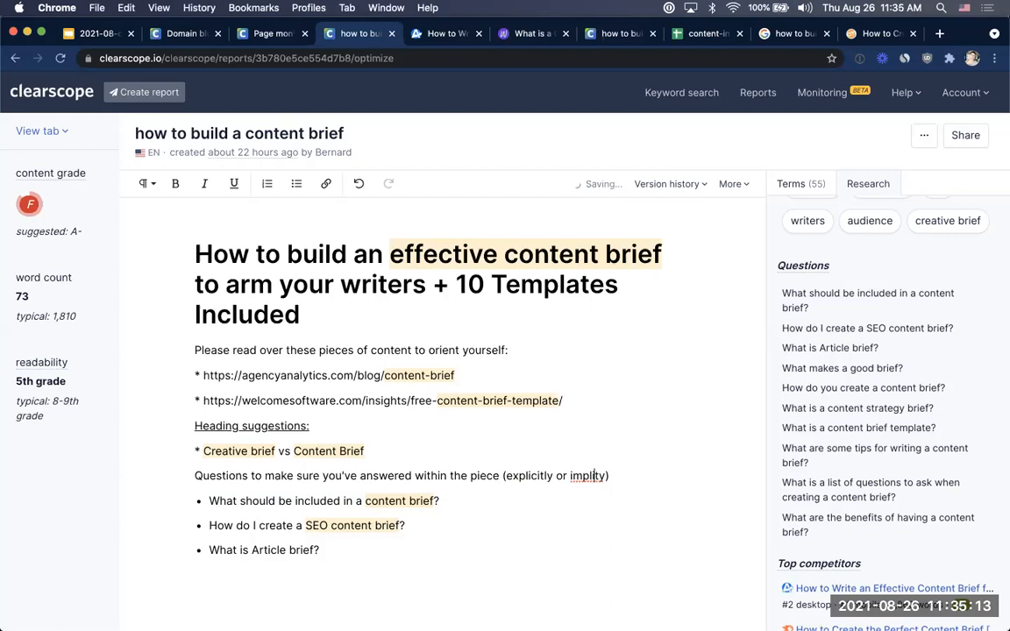
type("ic")
key("Right")
type("l")
scroll(472, 415, "down", 1)
Take "What should be included in a content brief?" out of the bulleted list and format it as a heading
left_click(505, 505)
key("super+Left")
key("BackSpace")
key("shift+End")
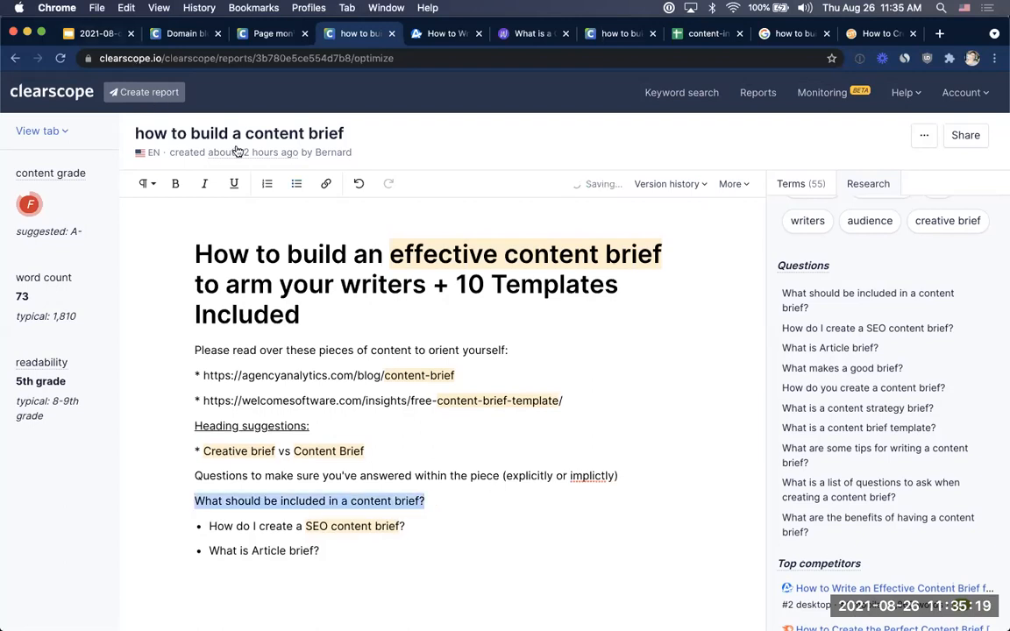
left_click(144, 183)
left_click(200, 306)
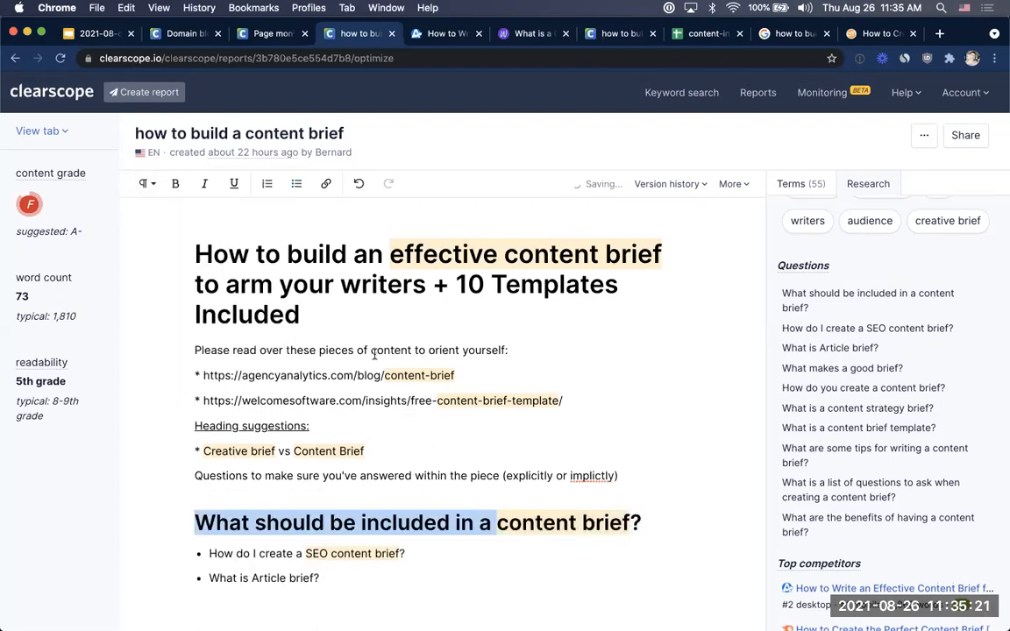
Add an empty line below the remaining bulleted questions and highlight "What is Article brief?" in the research questions
key("Left")
key("Down")
key("Down")
key("super+Right")
key("Return")
key("Return")
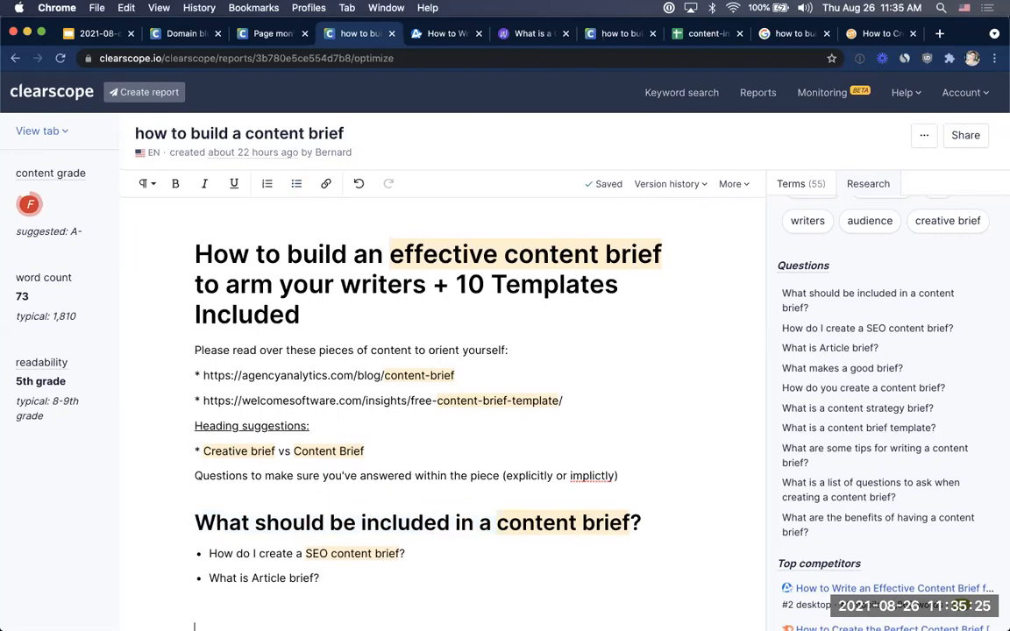
scroll(491, 441, "down", 1)
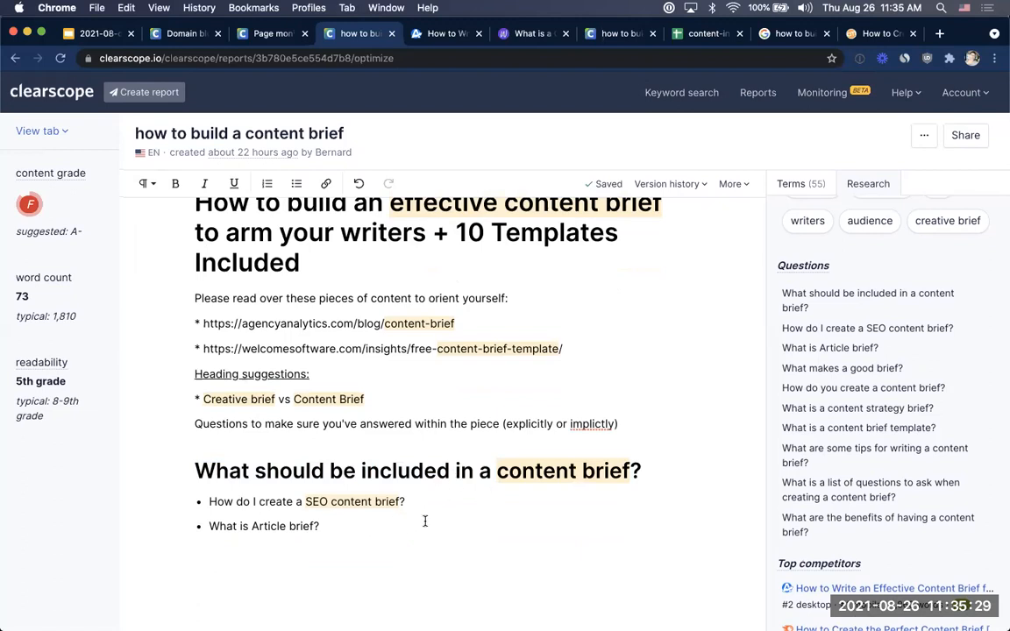
triple_click(848, 349)
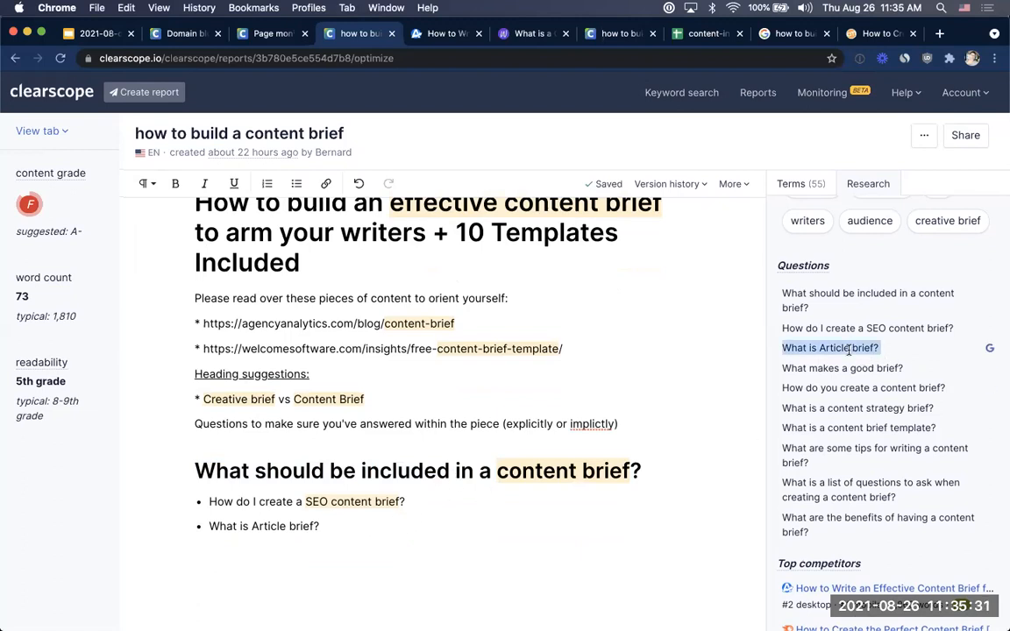
Add the line "<1-2 sentences> explain what an article brief is" below the title and remove "What is Article brief?" from the bulleted questions
left_click(639, 430)
left_click(386, 255)
key("Return")
type("<1-2 sentences> explain what an article brief is")
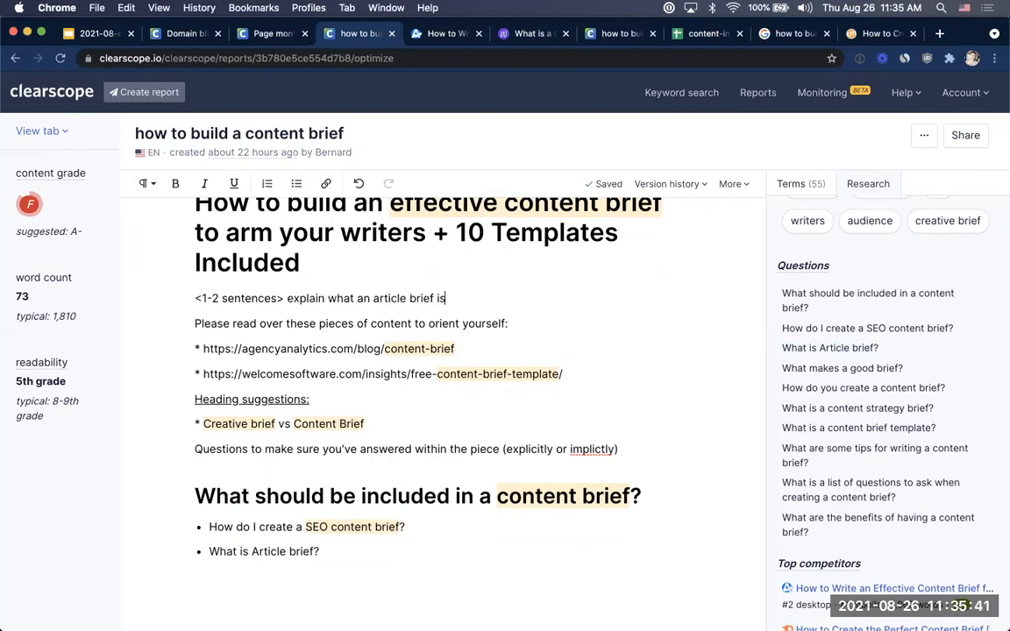
key("Return")
scroll(439, 386, "down", 1)
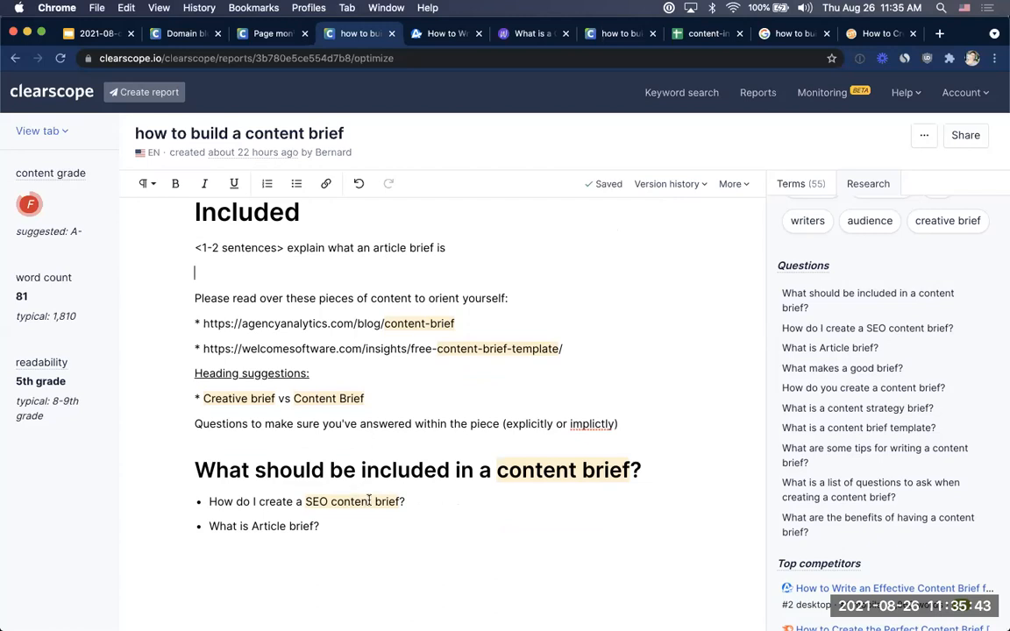
triple_click(376, 527)
key("BackSpace")
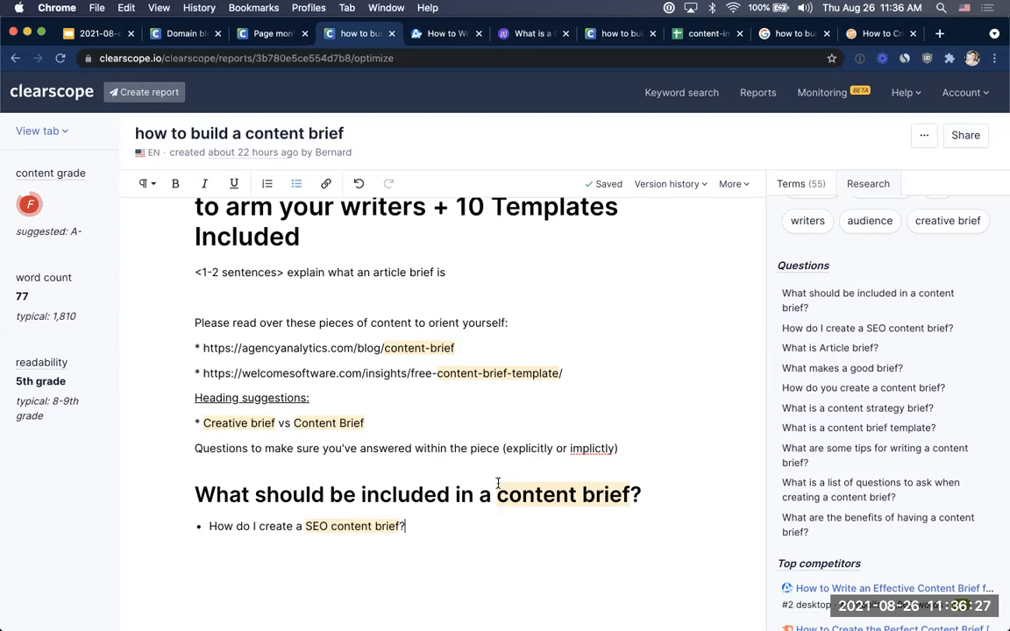
Run a Google search for the research question "How do I create a SEO content brief?" and review the ranking pages
scroll(869, 349, "down", 5)
scroll(863, 263, "up", 4)
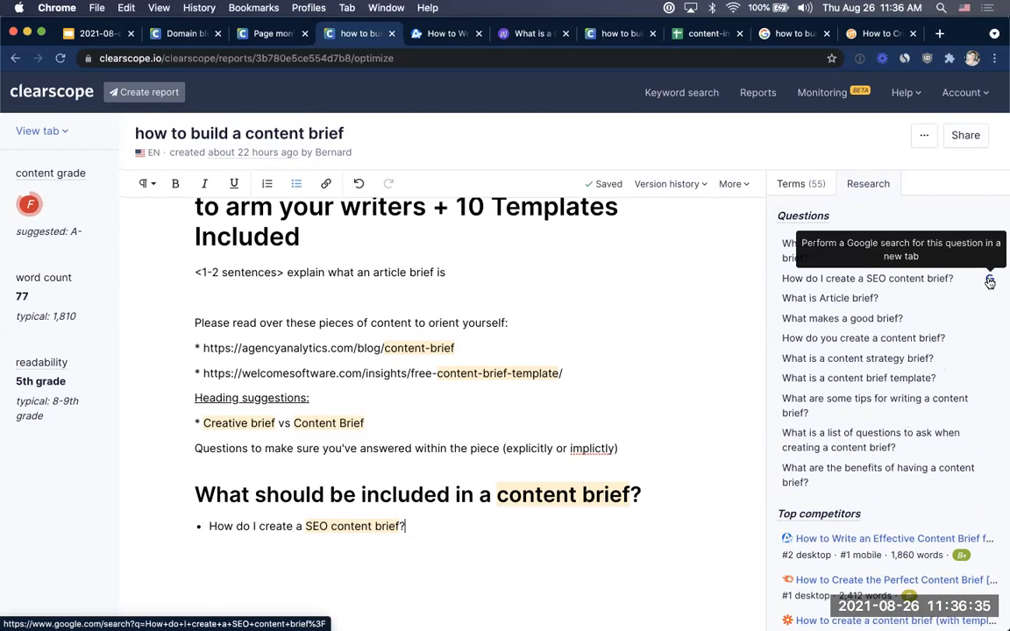
left_click(989, 280)
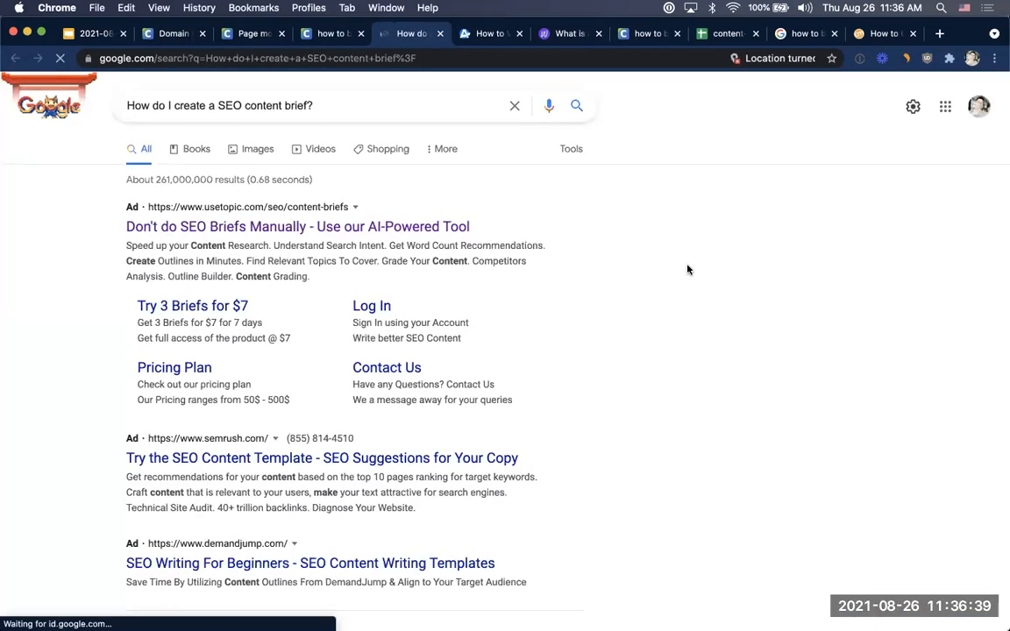
scroll(687, 269, "down", 5)
scroll(685, 263, "down", 4)
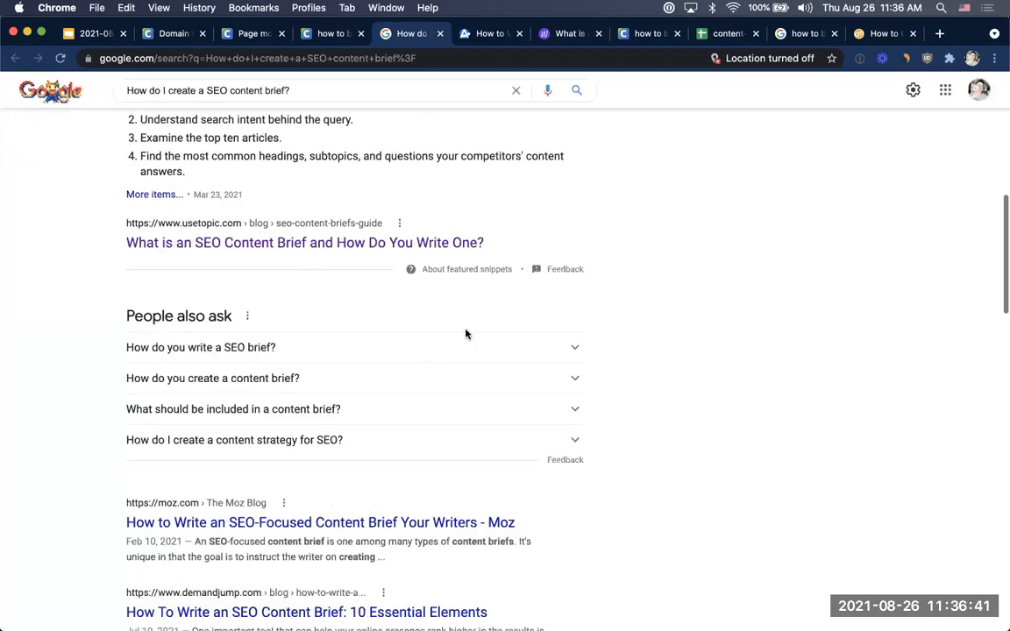
scroll(466, 333, "down", 3)
scroll(305, 334, "down", 4)
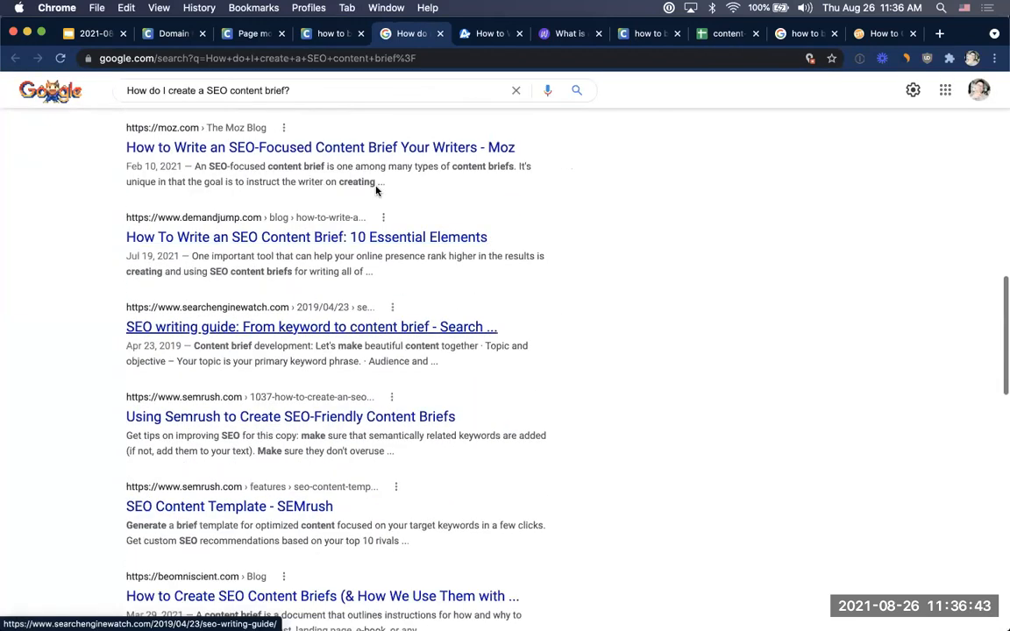
scroll(386, 342, "down", 1)
scroll(358, 340, "down", 1)
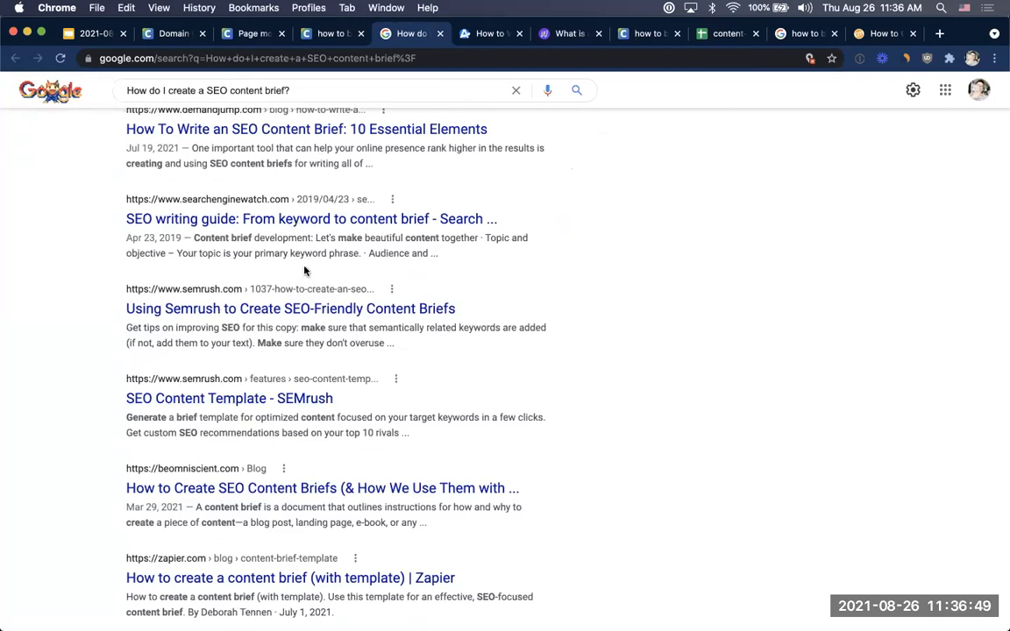
Return to the content brief draft and insert an empty line between the competitor links and "Heading suggestions:"
left_click(332, 33)
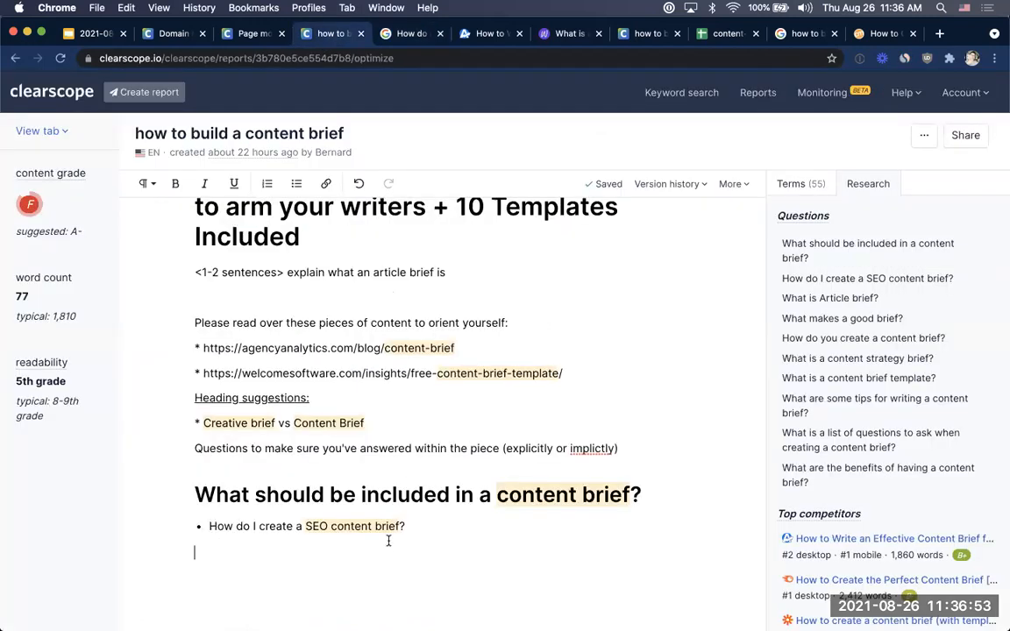
scroll(839, 353, "down", 6)
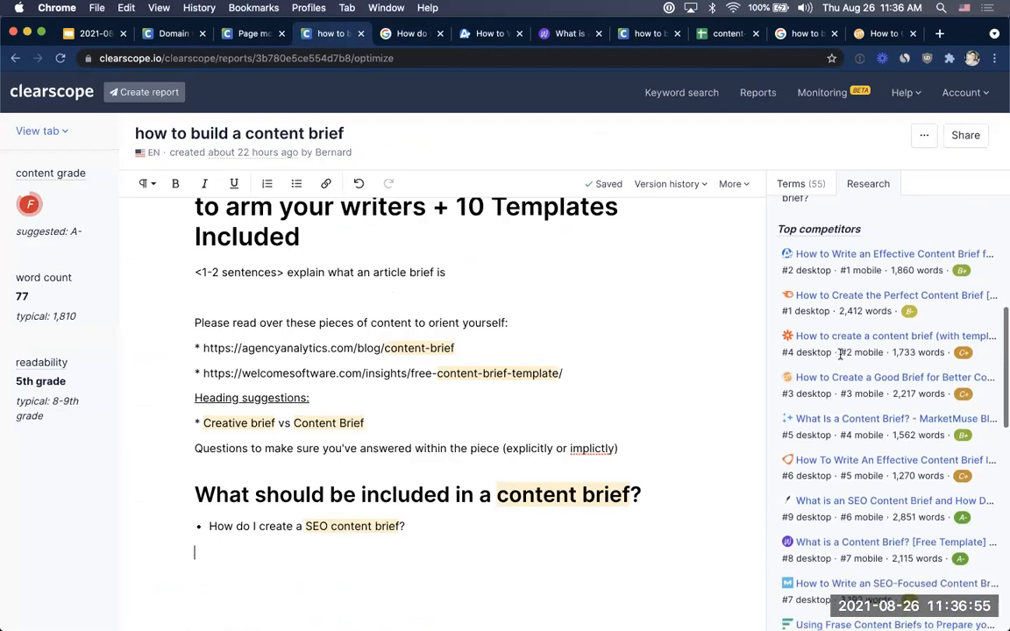
left_click(606, 373)
key("Return")
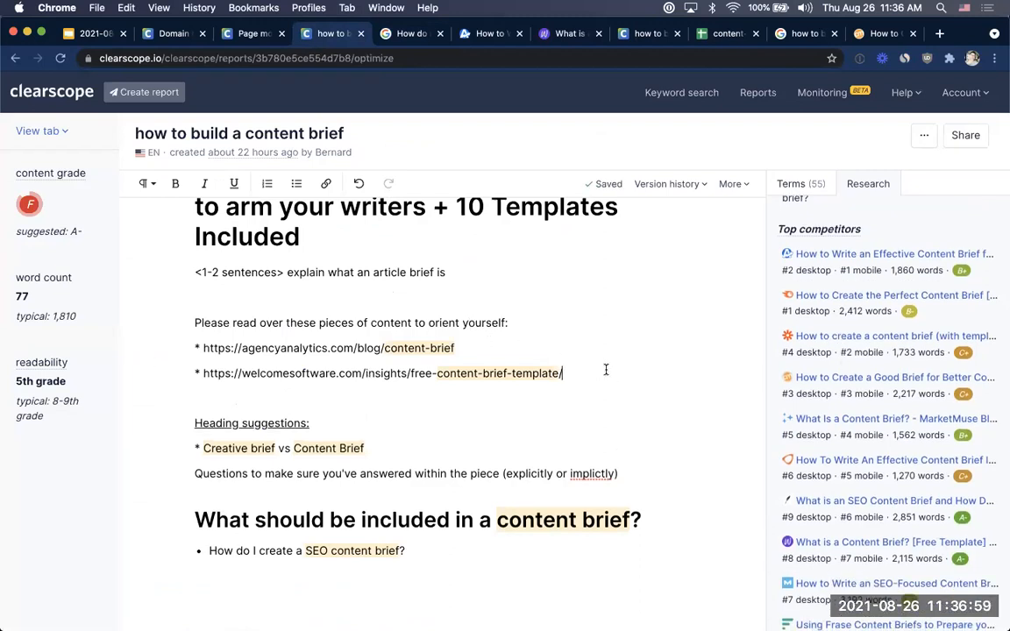
Examine the top competitors' rankings, word counts and grades, and the common citations with their explanation
left_click_drag(604, 368, 154, 354)
left_click(139, 312)
scroll(939, 270, "down", 2)
scroll(939, 272, "up", 1)
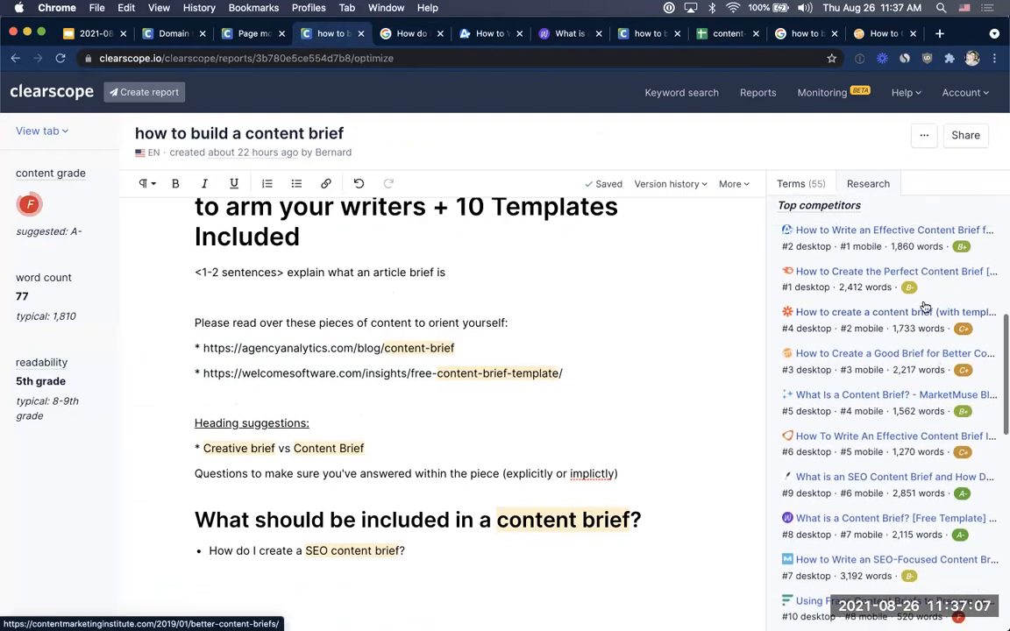
left_click_drag(841, 330, 976, 336)
left_click(960, 331)
left_click(974, 335)
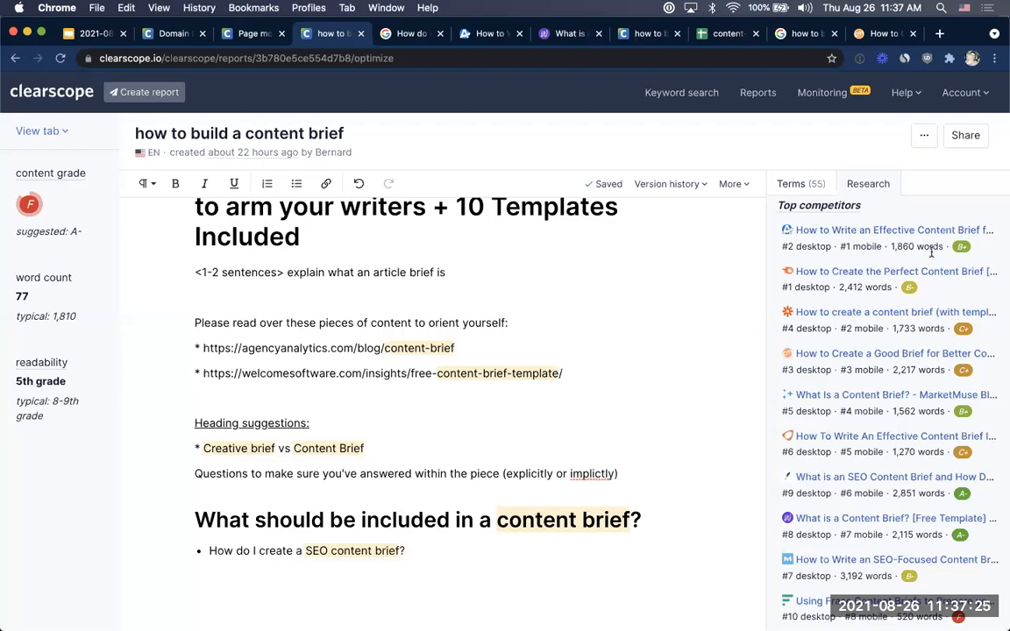
scroll(944, 393, "down", 2)
scroll(944, 392, "up", 3)
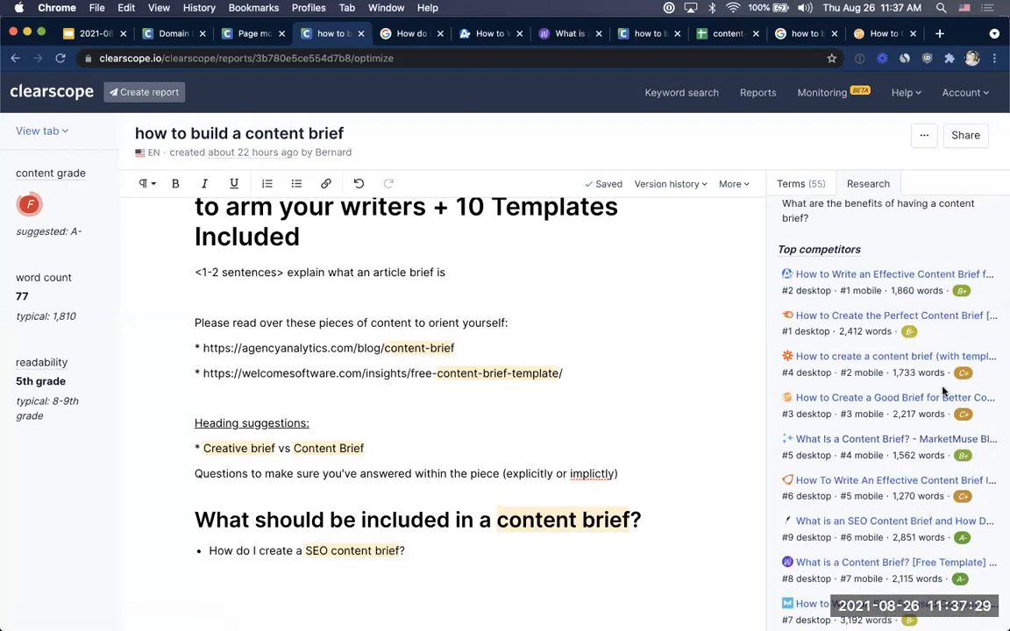
scroll(943, 392, "down", 8)
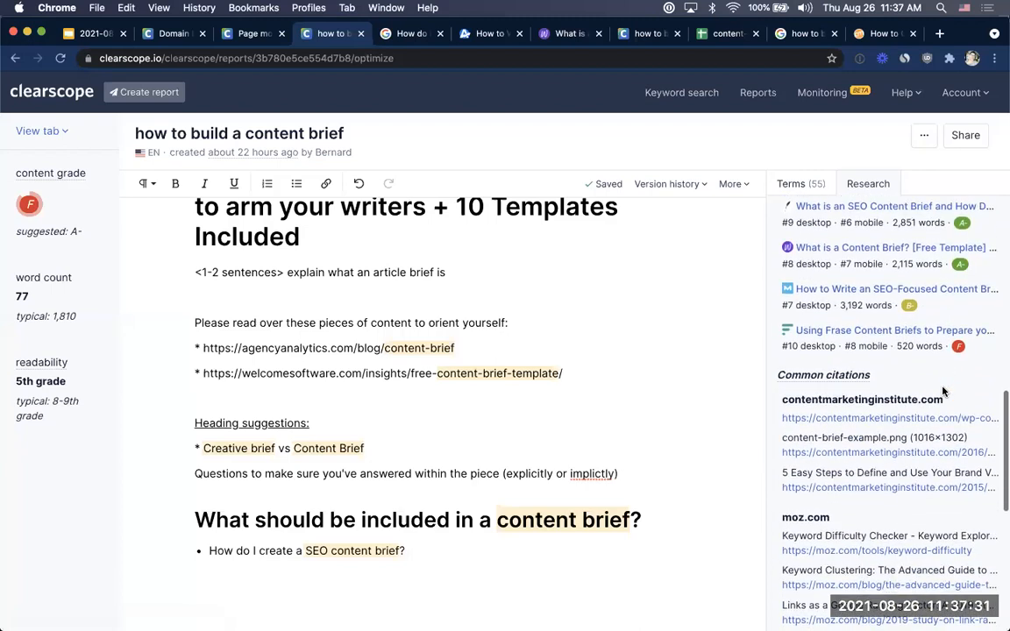
scroll(943, 391, "down", 4)
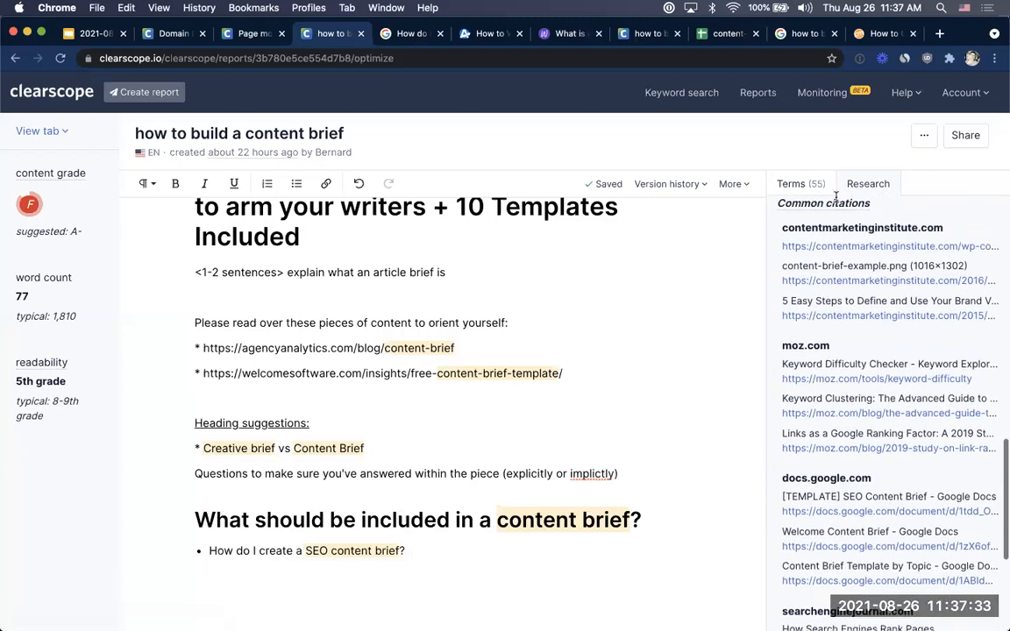
mouse_move(822, 204)
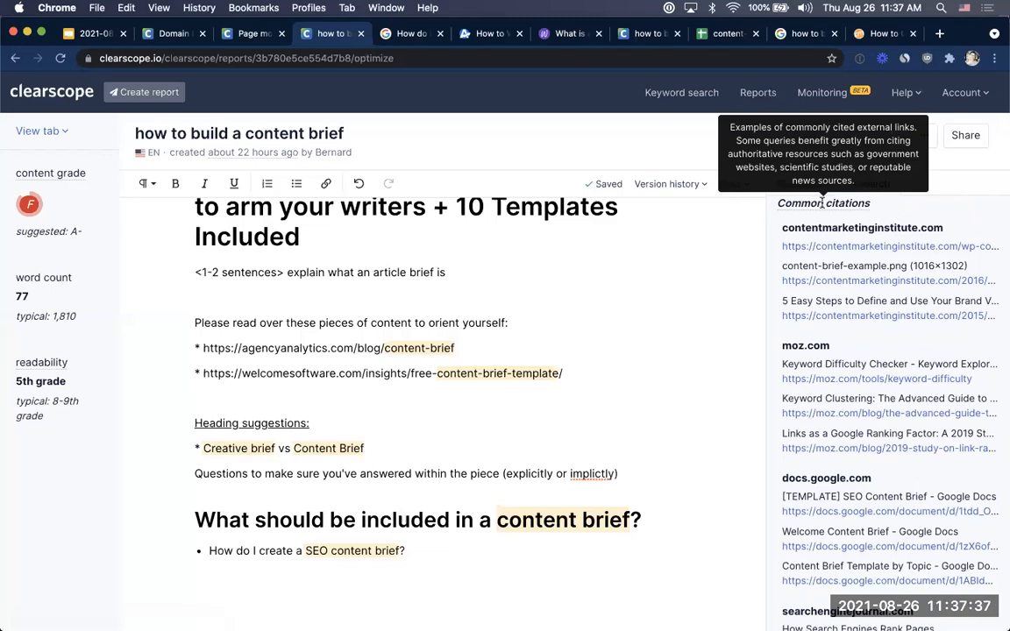
Add the line "Boost your E-A-T" at the end of the brief, below the bulleted question
scroll(403, 508, "down", 1)
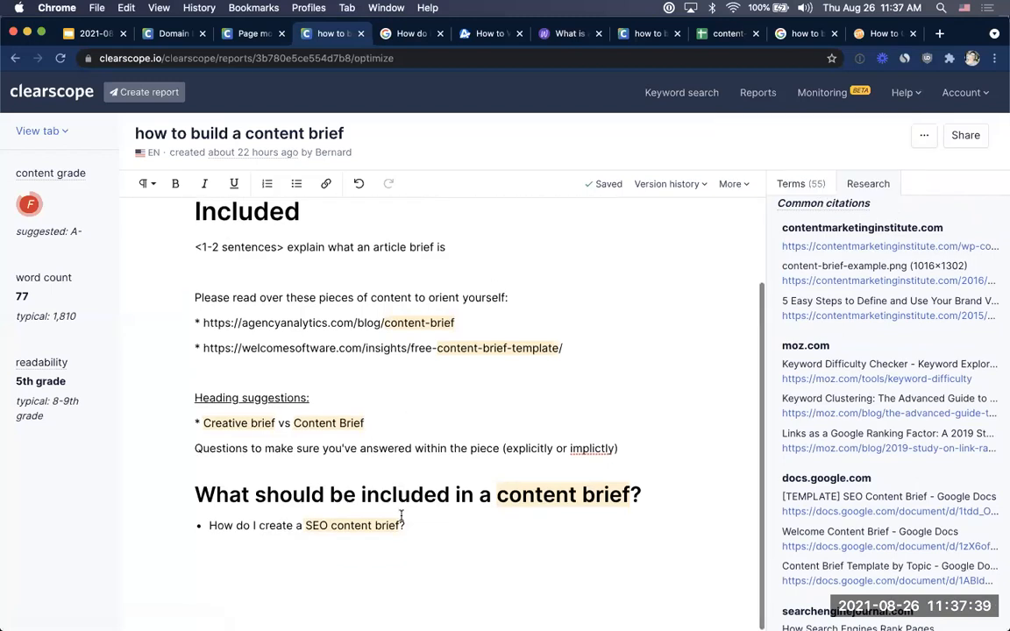
left_click(428, 551)
key("Return")
type("Boost  your E-A-T")
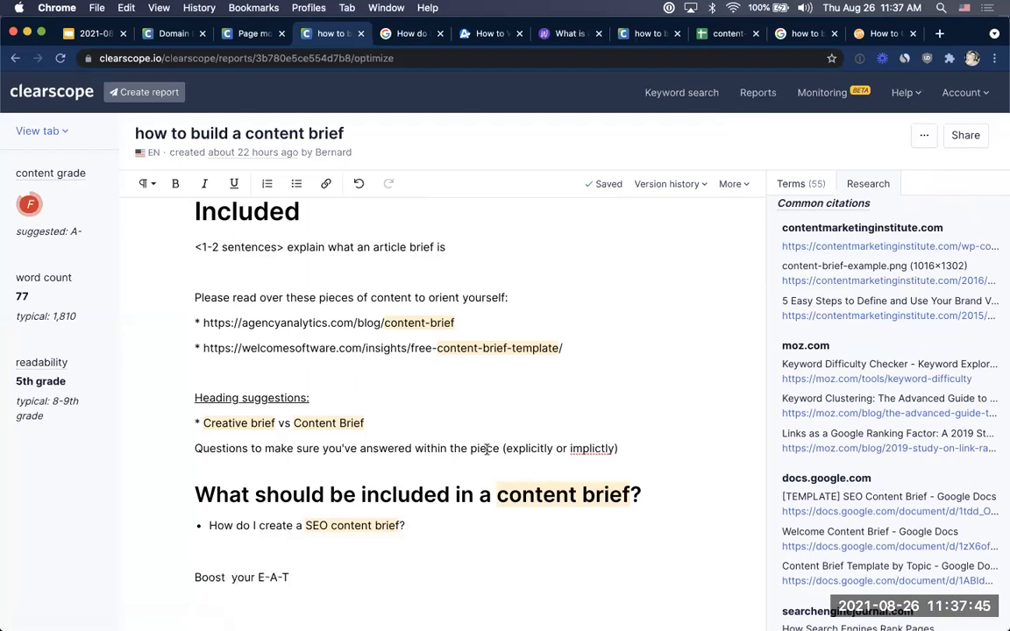
scroll(303, 412, "down", 3)
left_click(228, 426)
key("BackSpace")
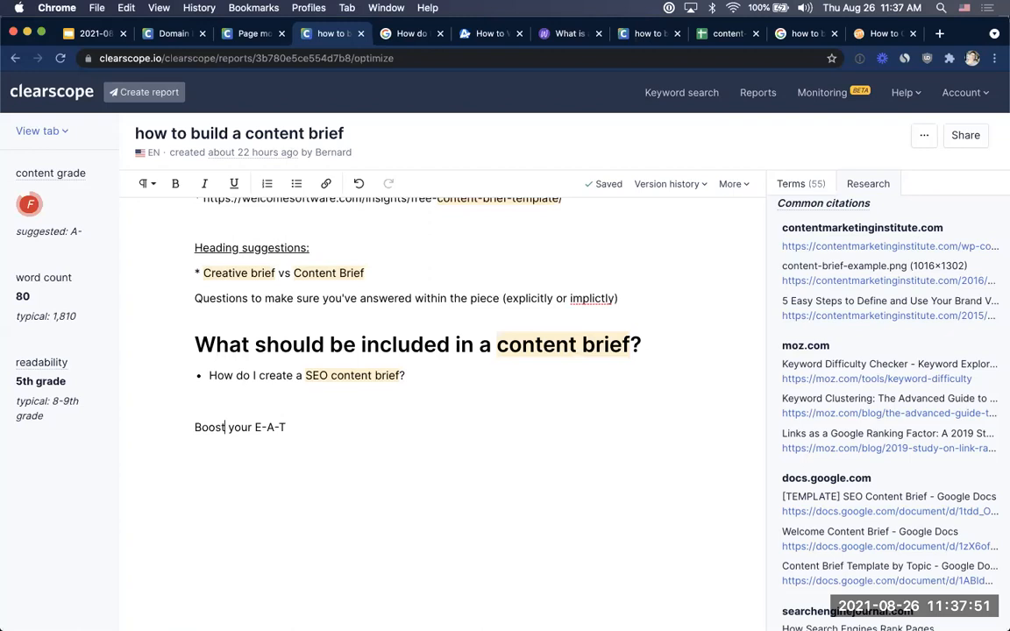
Add the line "Example" below "Boost your E-A-T", separated by an empty line
left_click(309, 460)
key("Return")
type("Example")
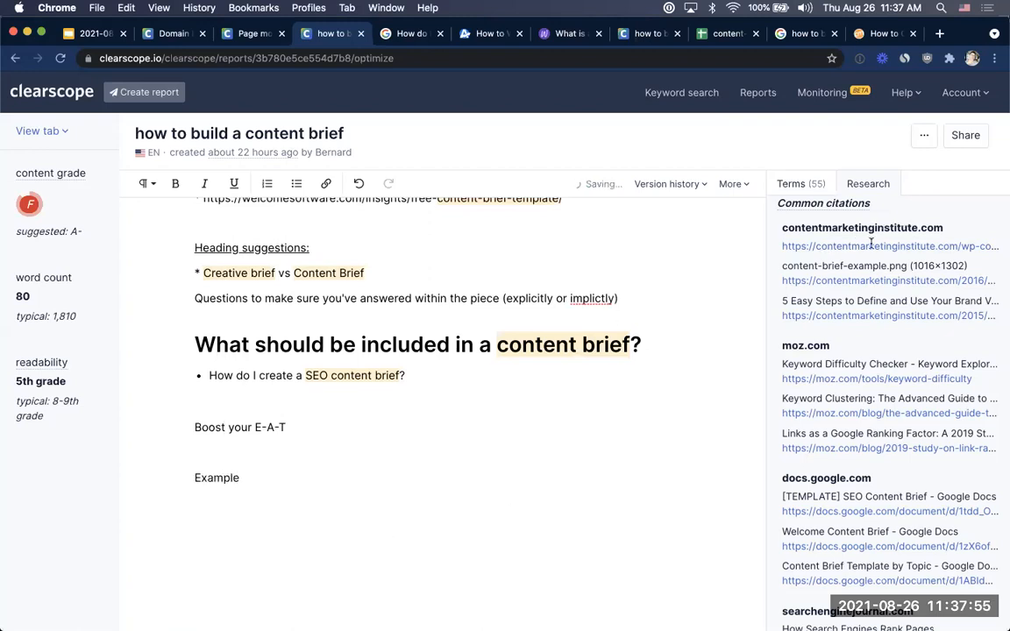
Open the content-brief-example.png citation from contentmarketinginstitute.com in a new tab and copy its URL
triple_click(863, 263)
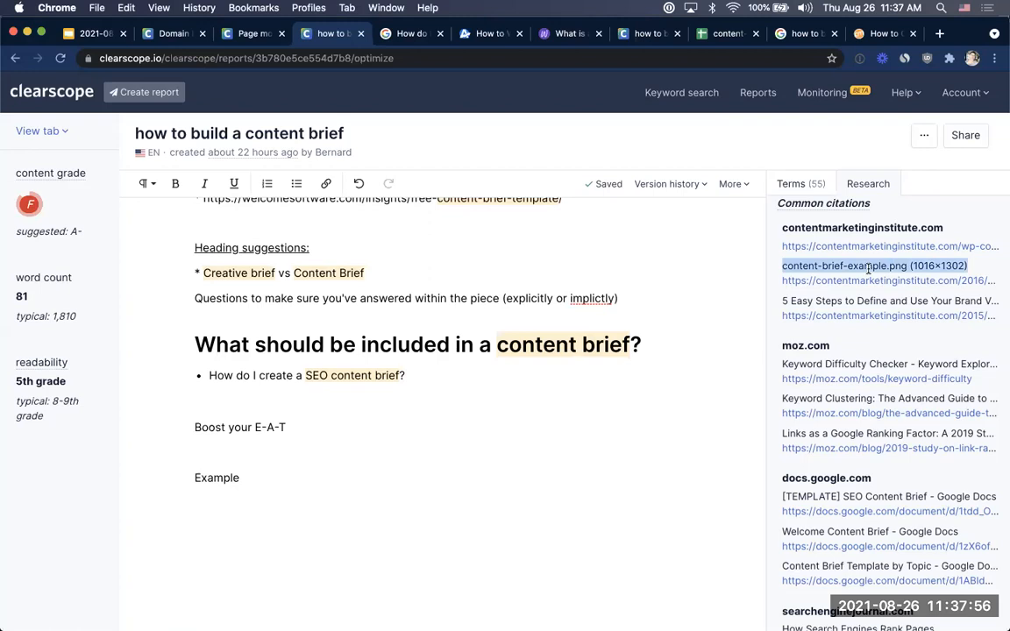
left_click(817, 280, "super")
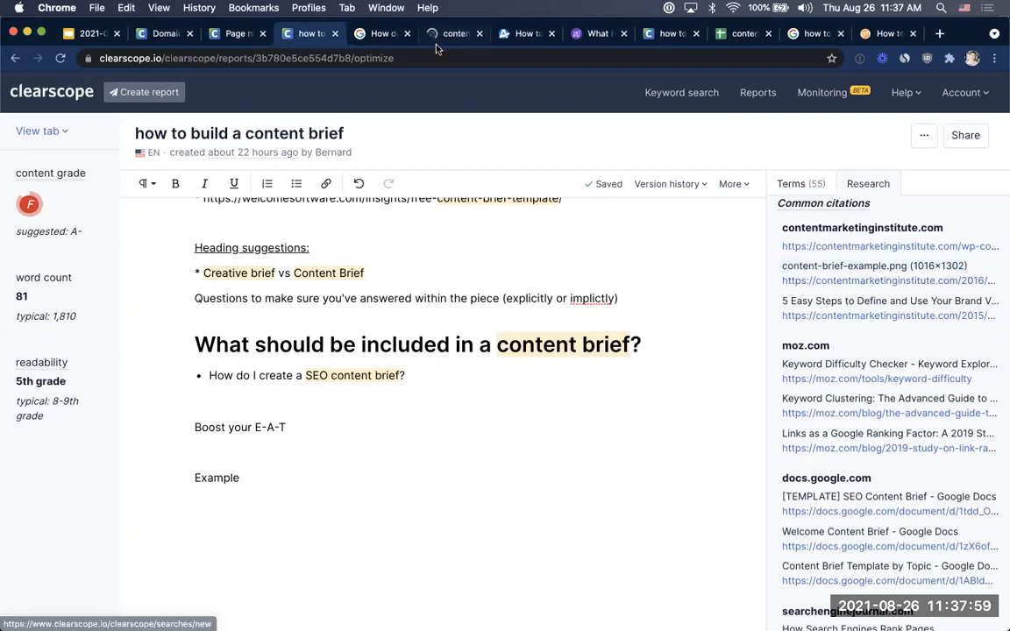
left_click(453, 34)
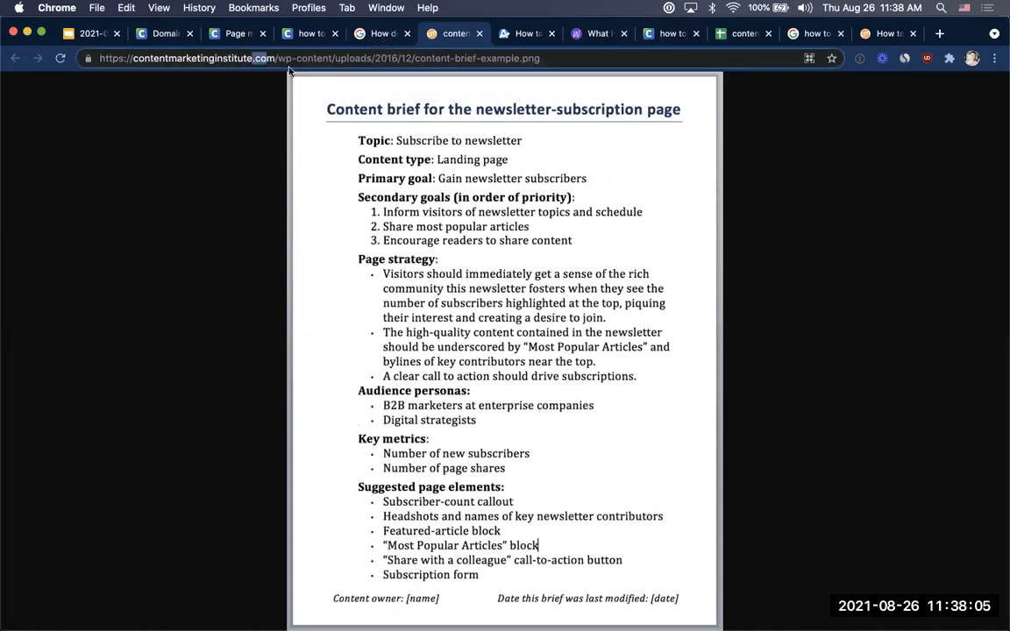
left_click(312, 61)
key("super+c")
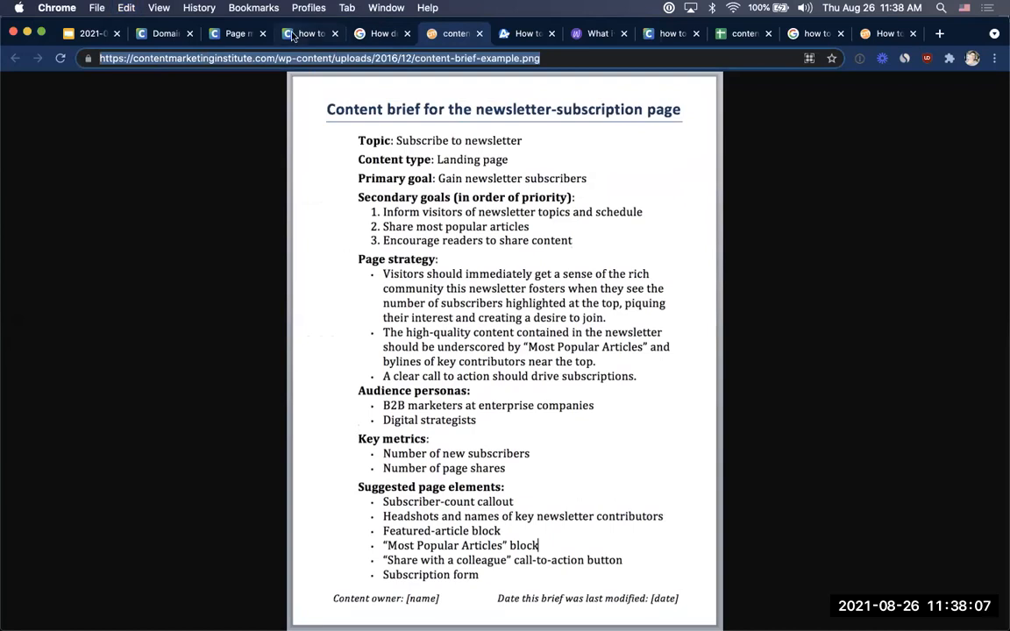
Back in the brief, start an asterisk list item below "Example" and replace "Example" with "Consider linking out to these resources"
left_click(303, 34)
left_click(194, 500)
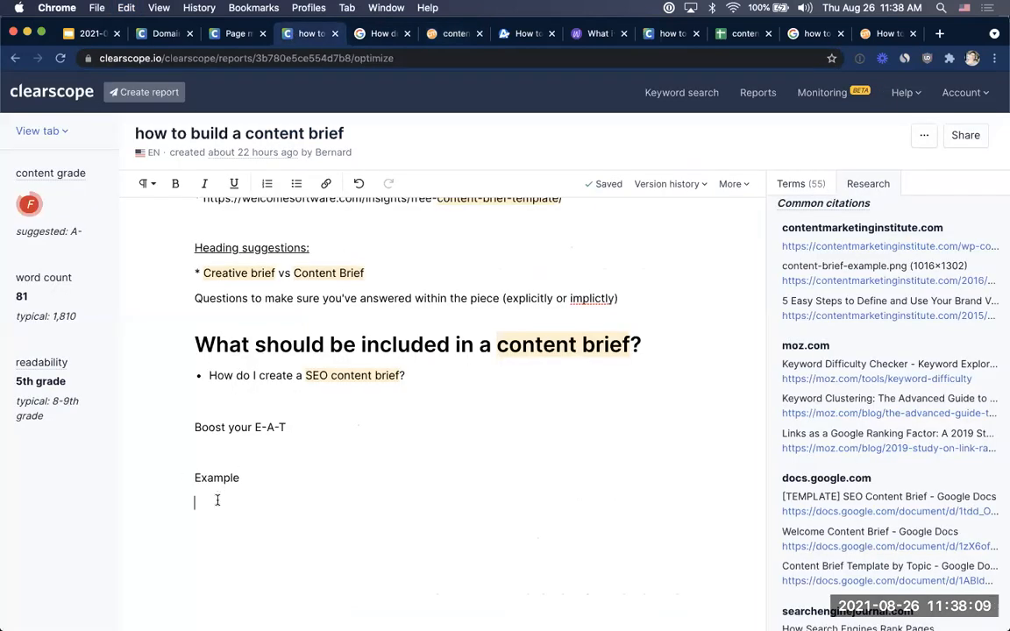
type("*")
left_click(239, 478)
key("super+shift+Left")
type("Consider linking out t")
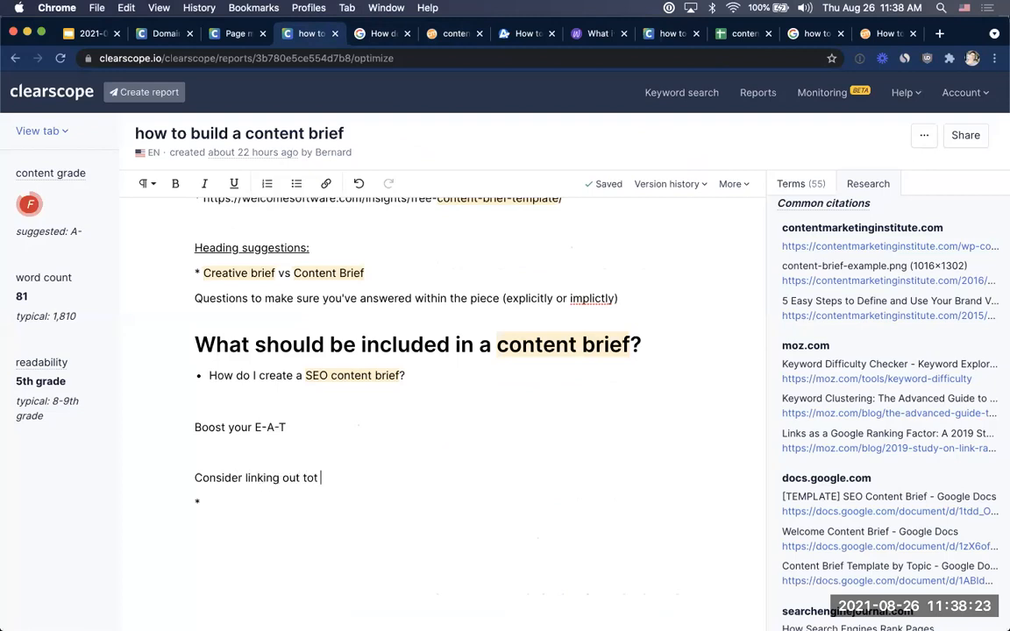
type("o these resources")
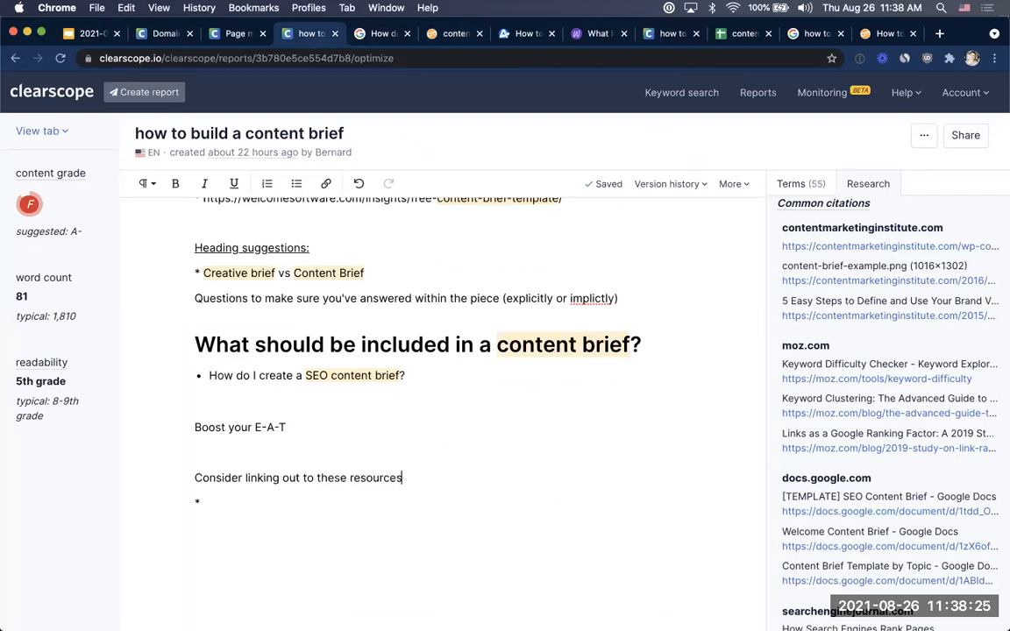
Fill in the asterisk item with "Example from CMI:" followed by the copied content-brief-example.png URL
type("Example from CMO")
key("BackSpace")
type("I:")
key("super+v")
key("Return")
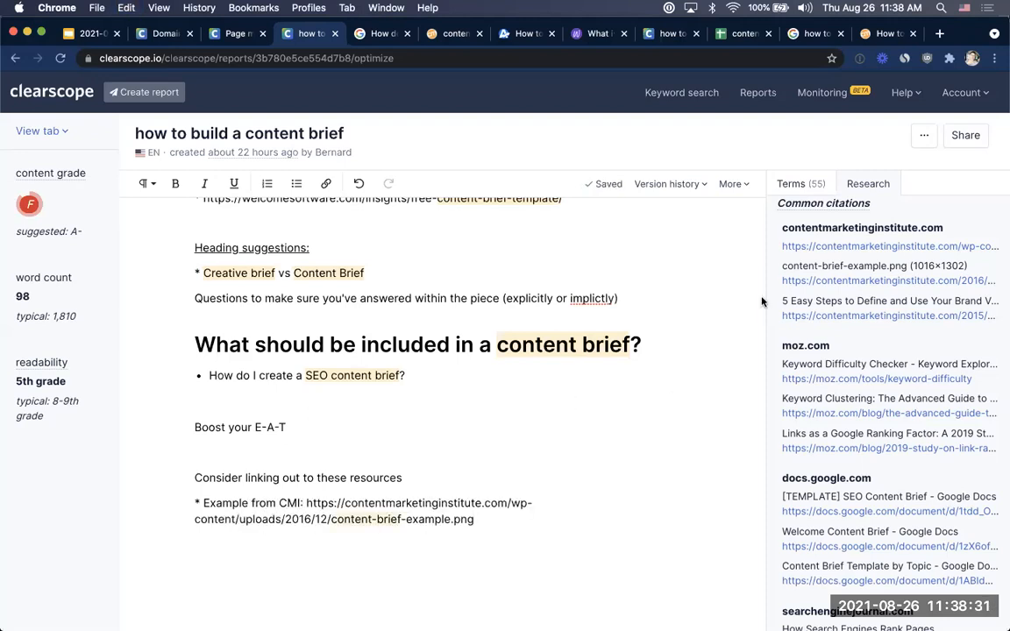
Open Moz's Keyword Difficulty Checker from the common citations in a new tab and copy its URL
scroll(848, 387, "down", 1)
left_click(846, 369, "super")
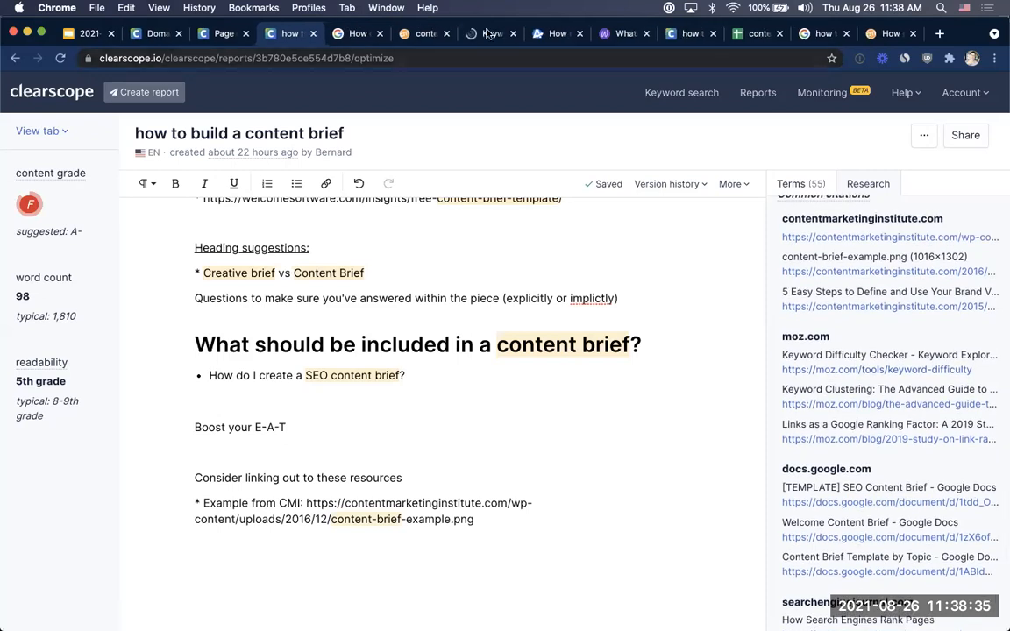
left_click(488, 34)
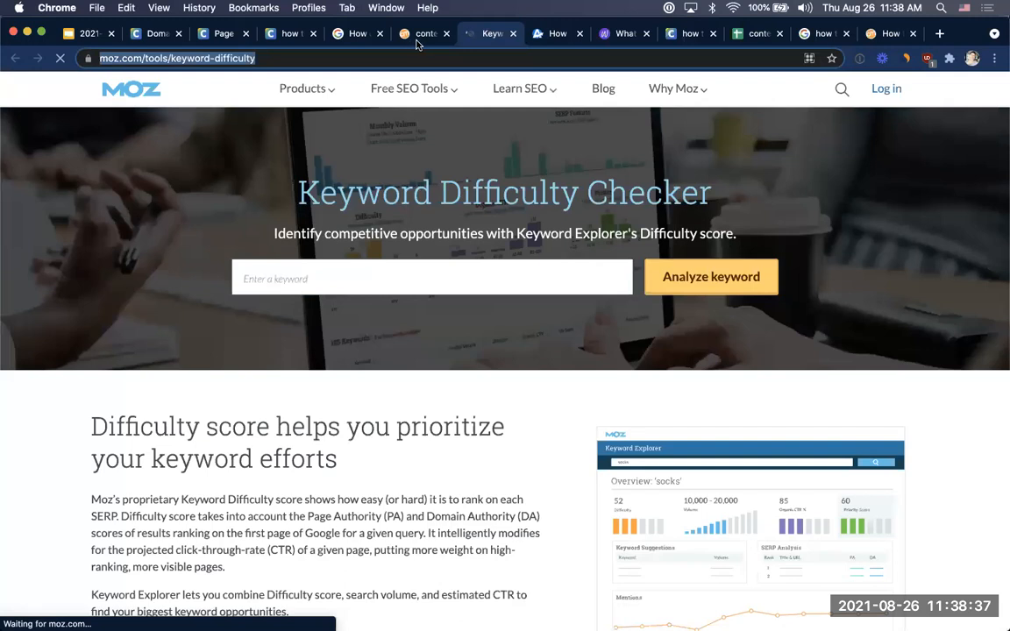
left_click(419, 35)
Back in the brief, add the heading suggestion "* How does SEO play a role in effective content" below "Creative brief vs Content Brief"
left_click(282, 33)
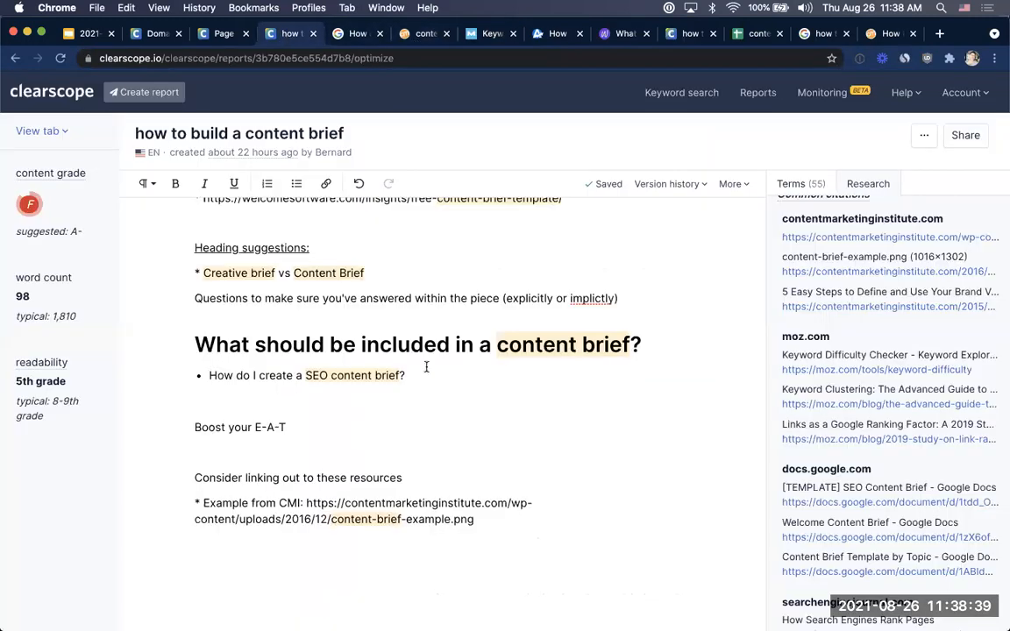
scroll(426, 366, "up", 2)
left_click(368, 377)
key("Return")
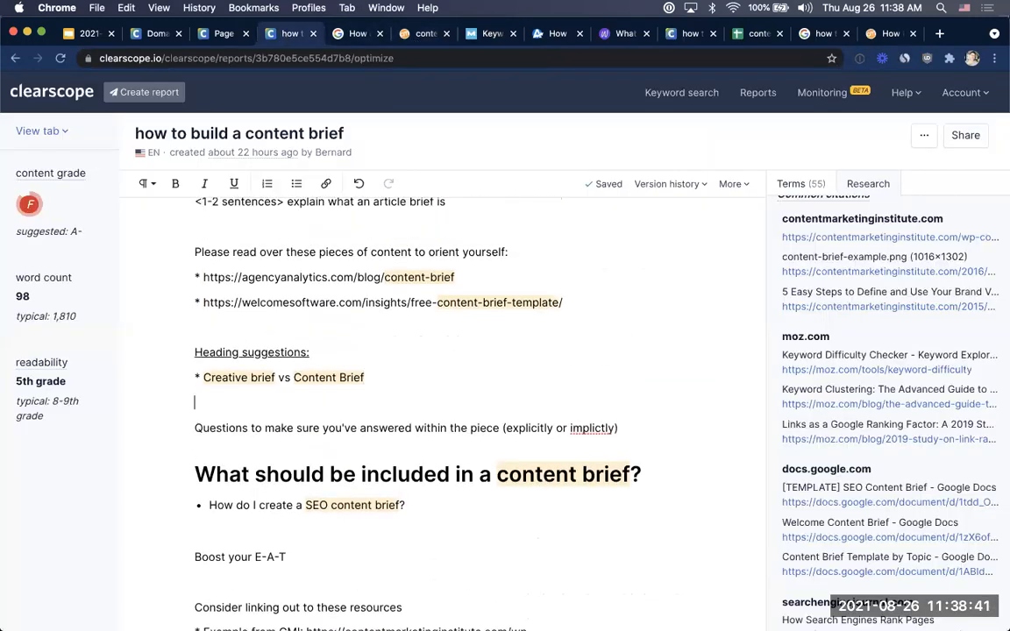
type("* How does SEO play a role in effective content")
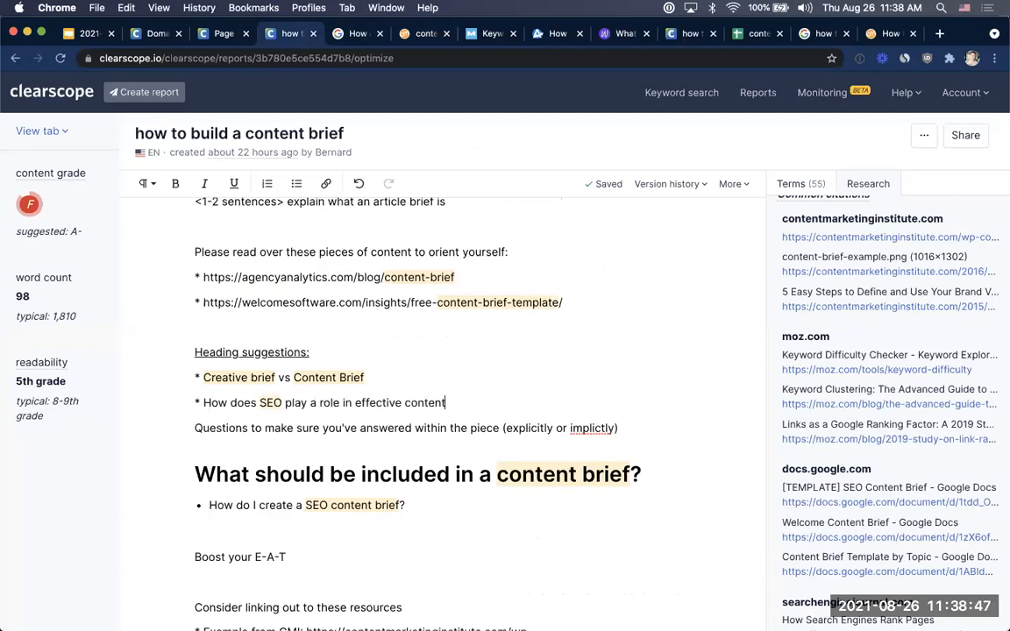
key("Return")
type("- Moz KD checker:")
type("https://moz.com/tools/keyword-difficulty")
key("Return")
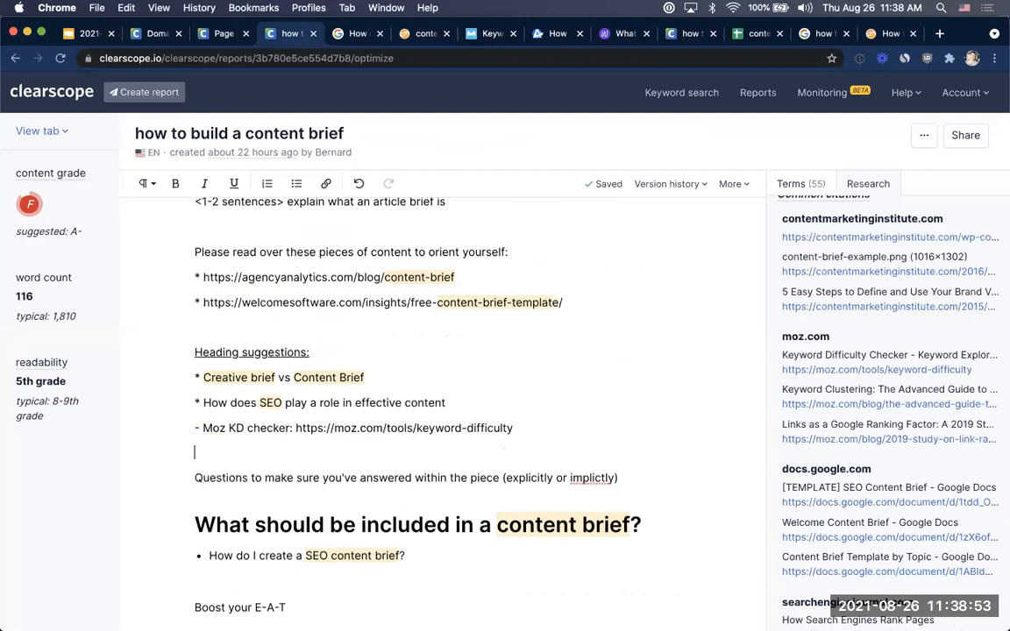
Open the Quora and Reddit external resources from the end of the report's research list in new tabs
scroll(475, 302, "down", 5)
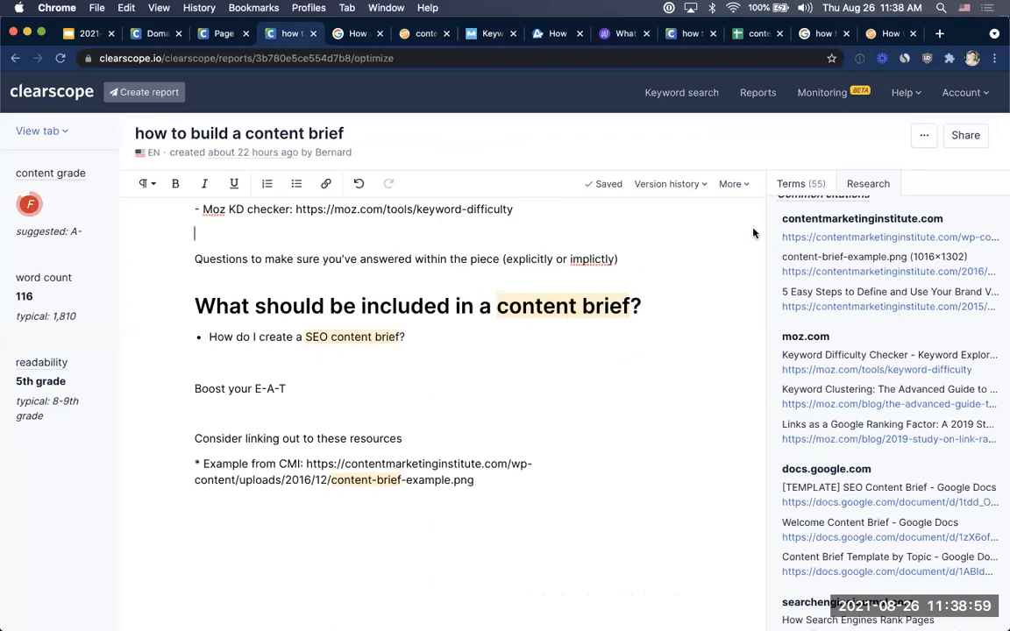
scroll(839, 306, "down", 3)
scroll(934, 347, "down", 3)
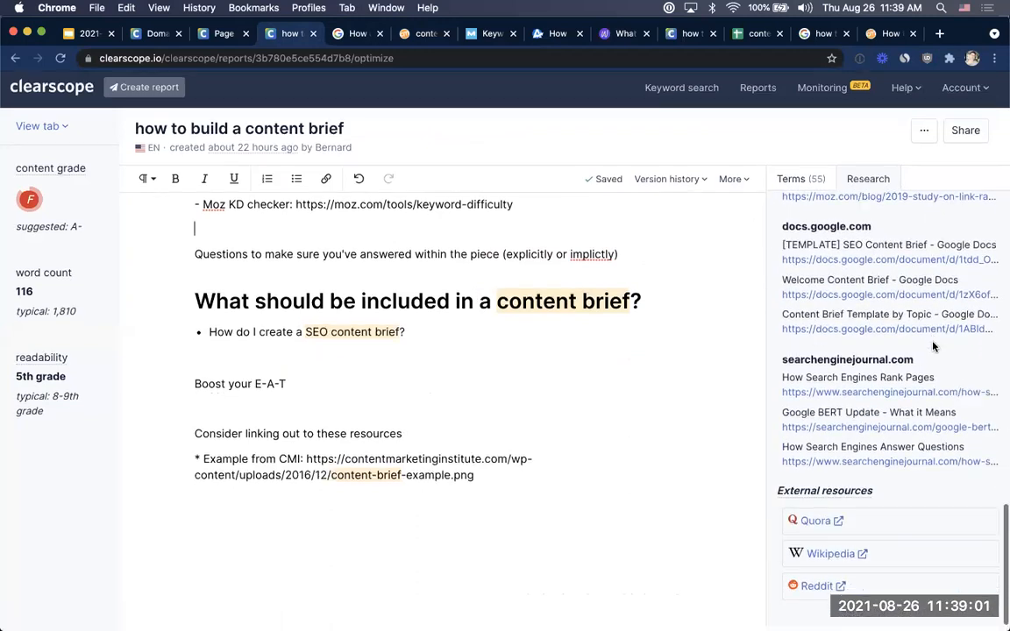
left_click(816, 533, "super")
left_click(820, 593, "super")
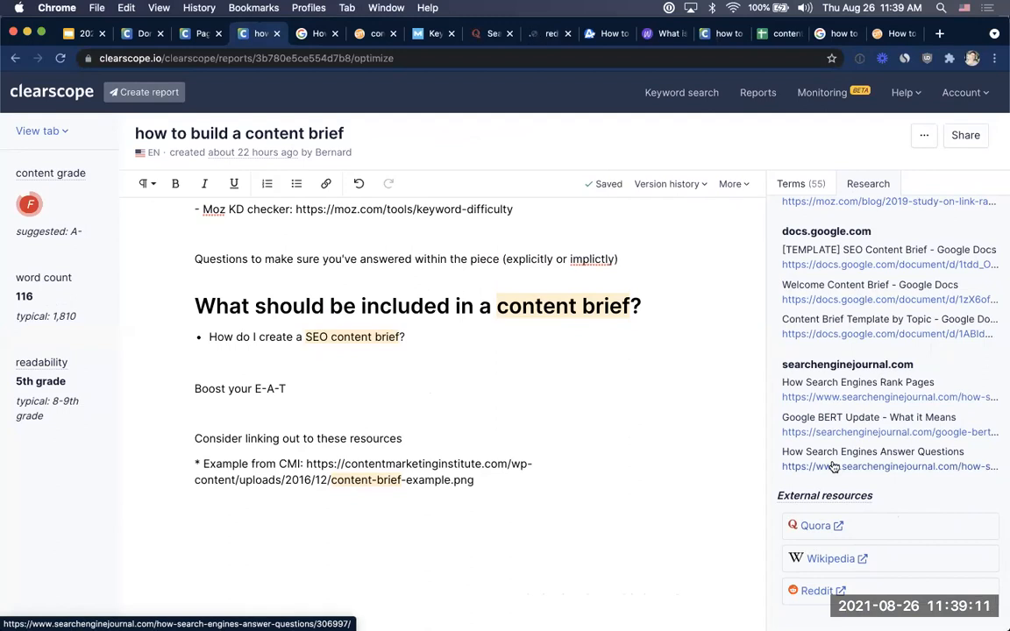
Look through the Quora question "I want to be a content writer. How should I start?" from the search results, and return to the brief
left_click(487, 35)
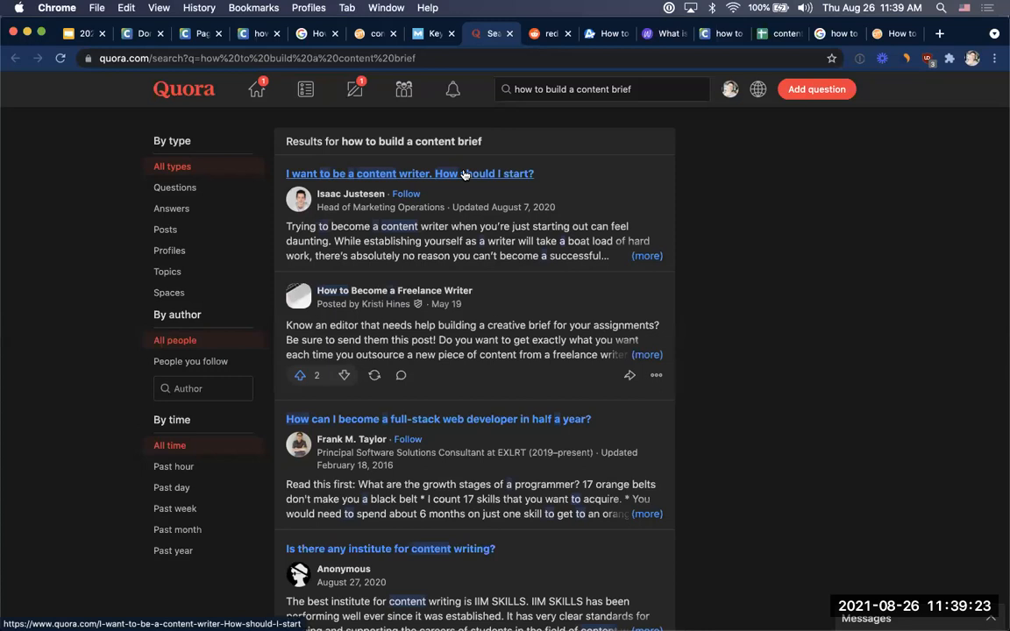
left_click(504, 173)
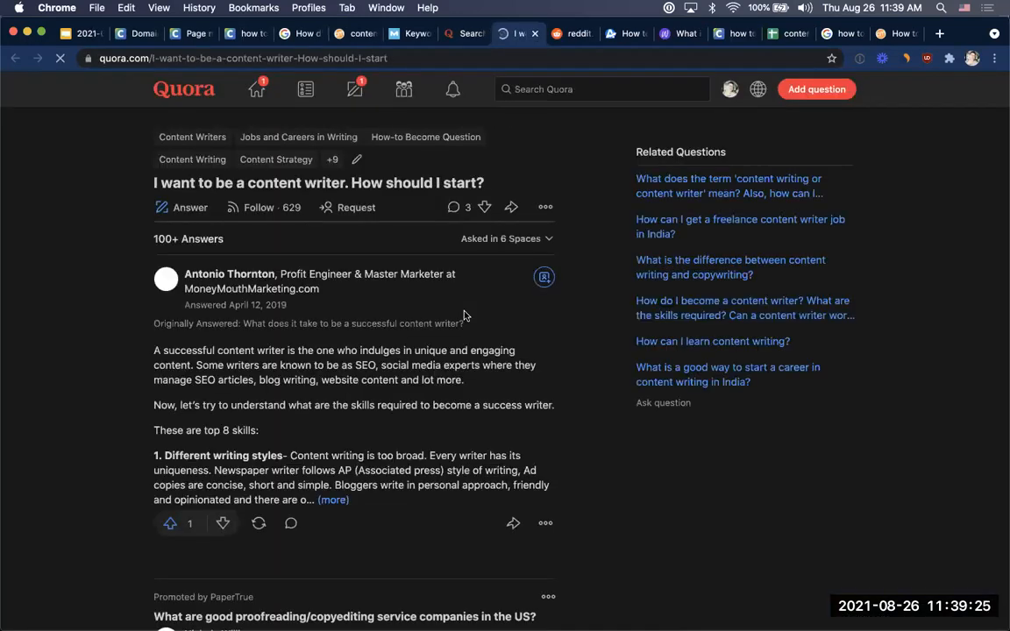
scroll(466, 316, "down", 5)
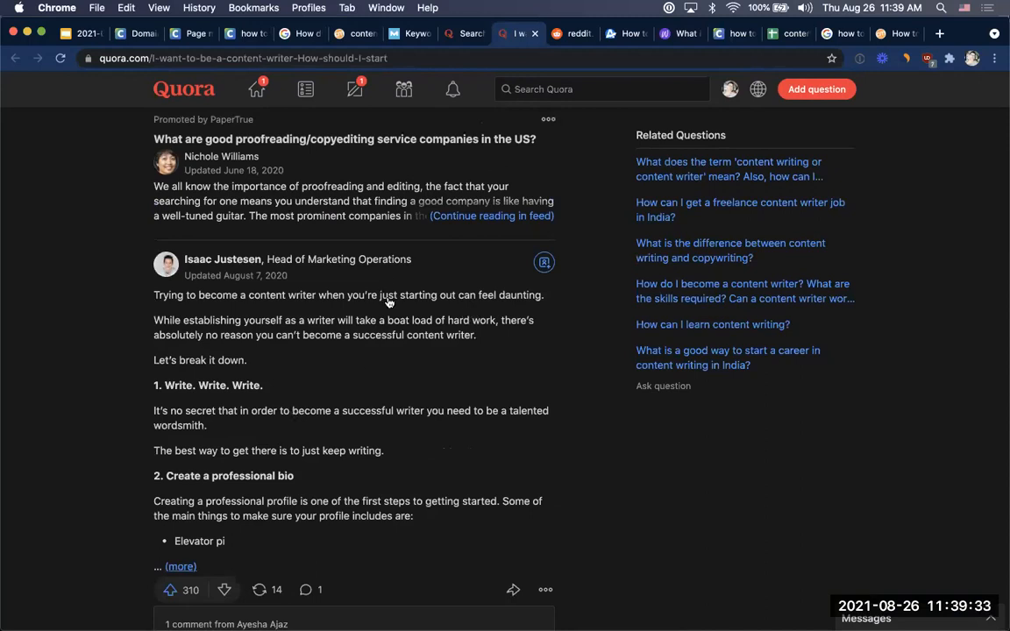
scroll(383, 348, "up", 10)
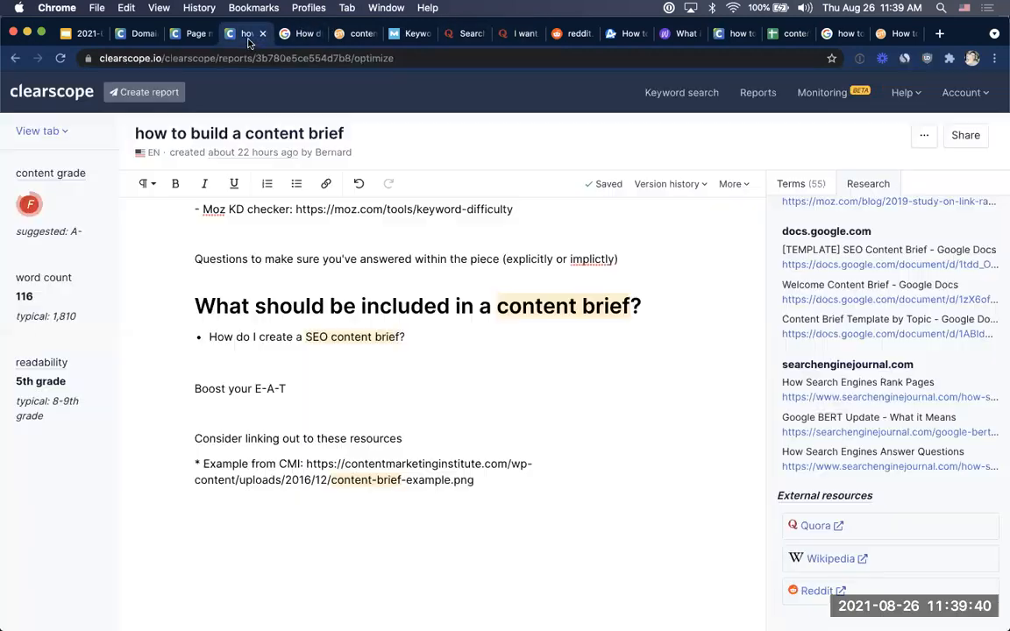
left_click(225, 35)
Switch to the Google Slides deck and go through the content brief slides from slide 19 to the "Quality of life improvements" slide
left_click(74, 34)
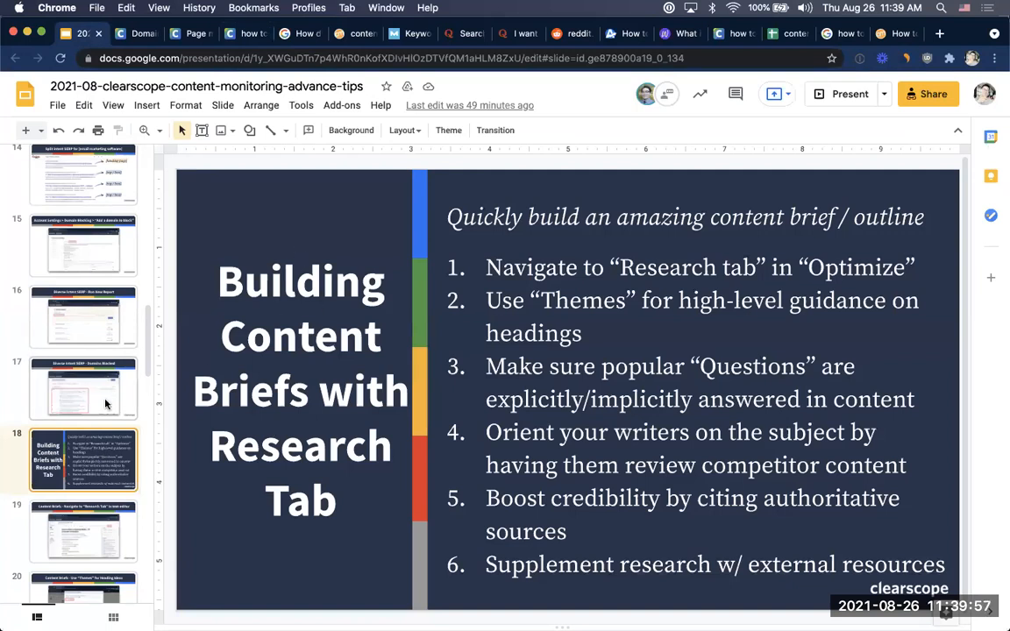
left_click(84, 544)
scroll(54, 483, "down", 3)
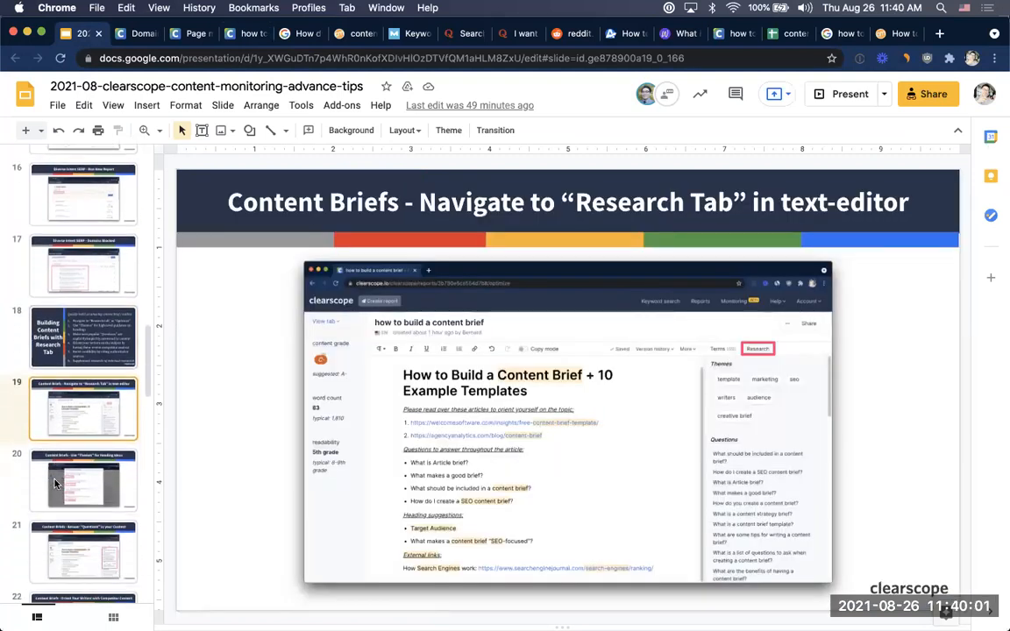
left_click(79, 499)
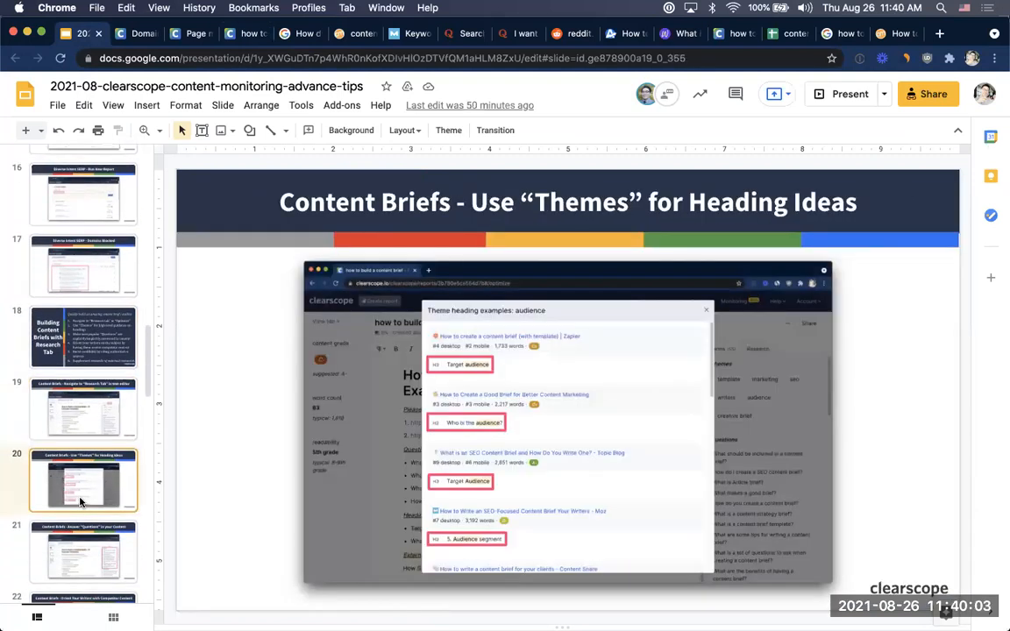
key("Down")
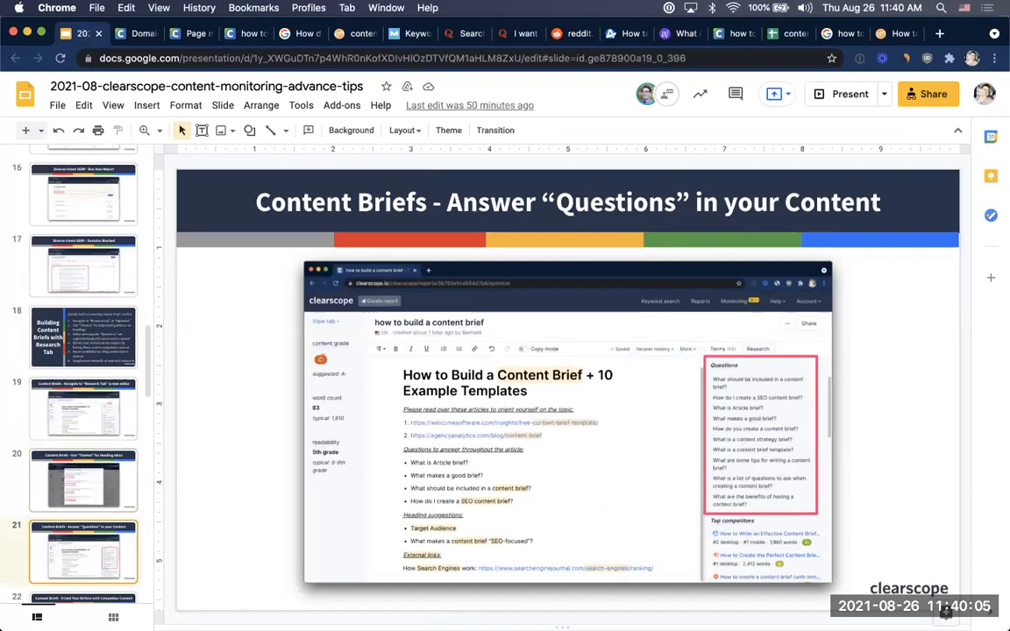
key("Down")
key("Down")
key("Down")
key("Down")
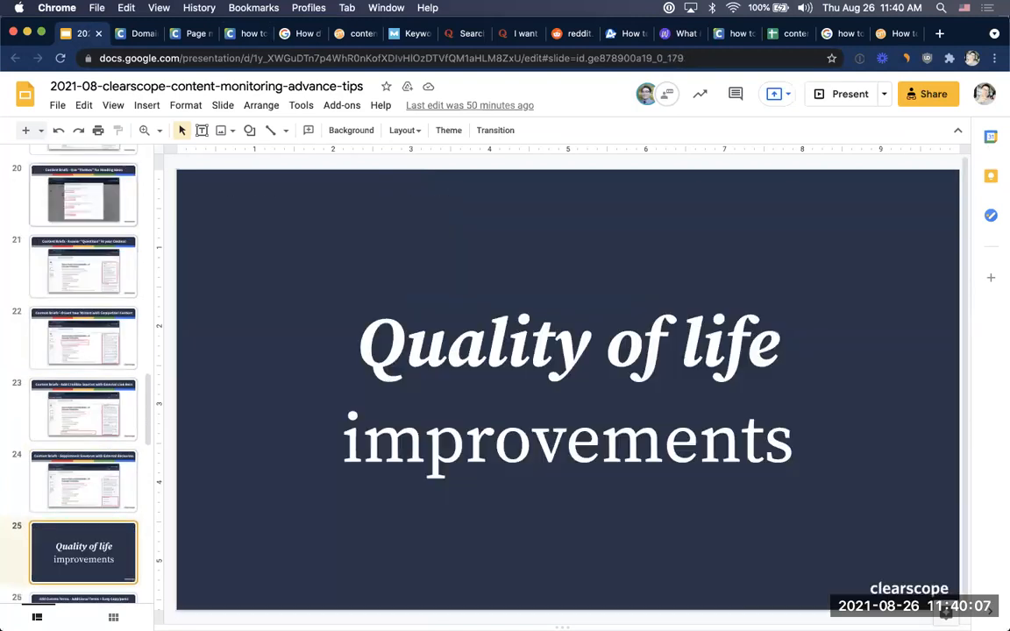
key("Up")
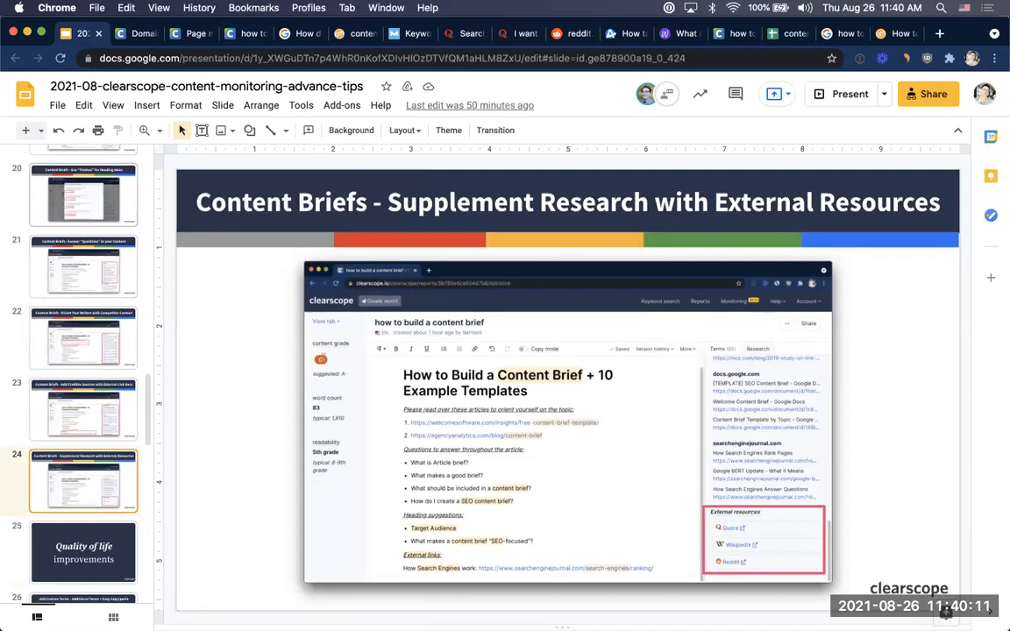
key("Down")
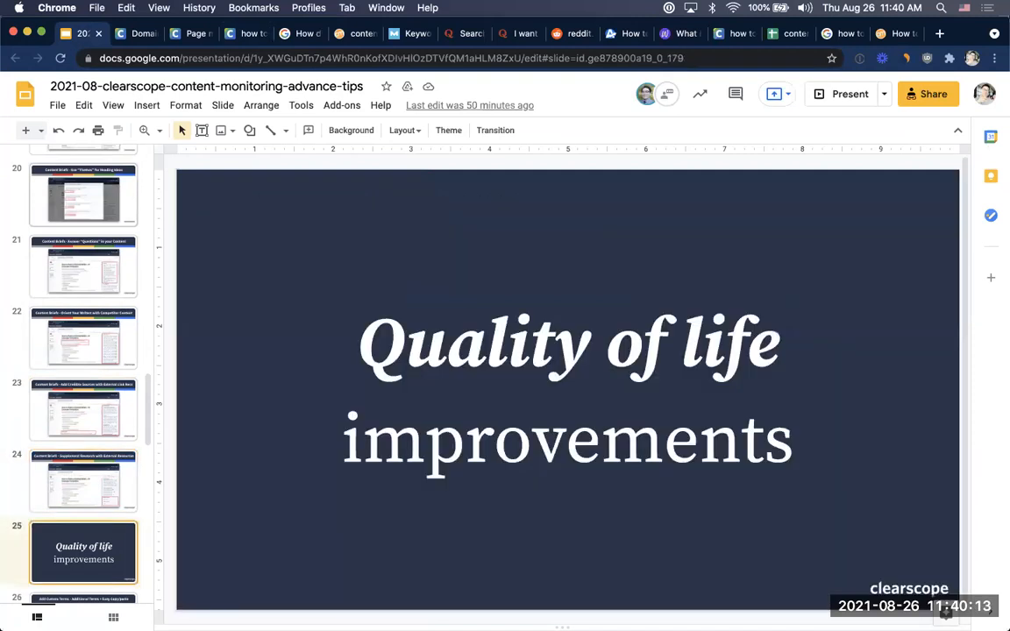